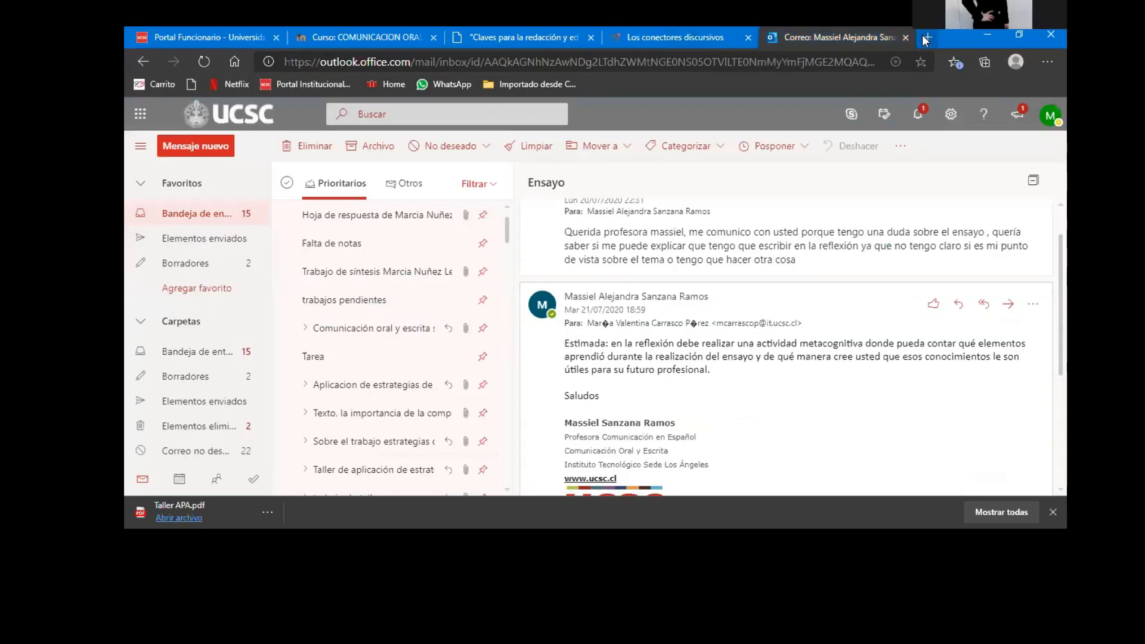
Step: Open google.cl in a new browser tab
{"action": "left_click", "coordinate": [928, 37]}
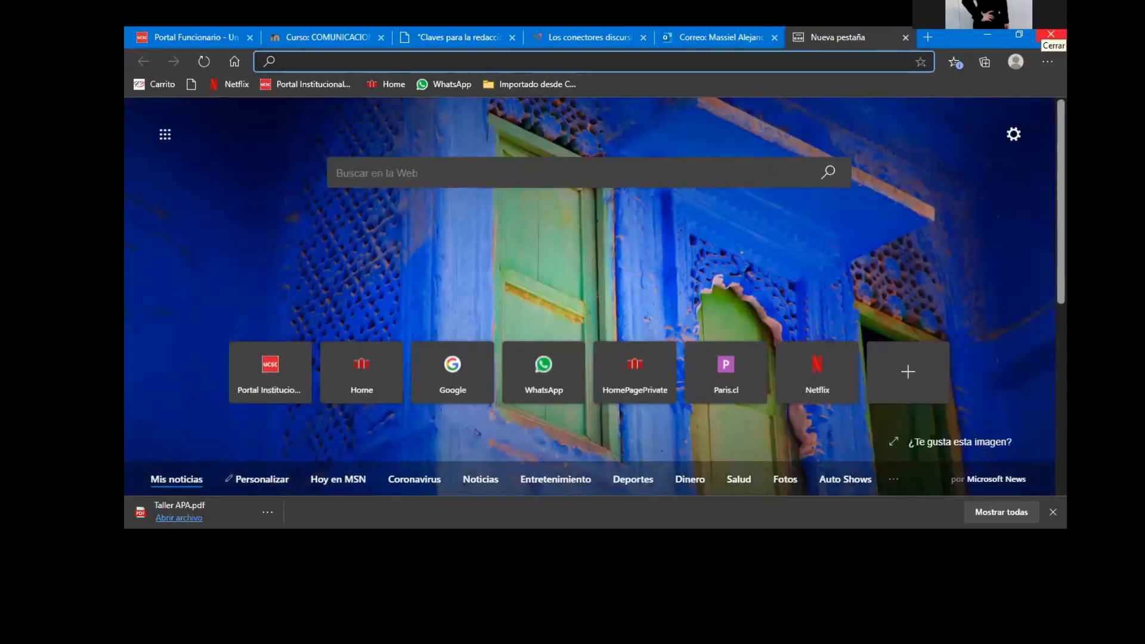
{"action": "type", "text": "google.cl"}
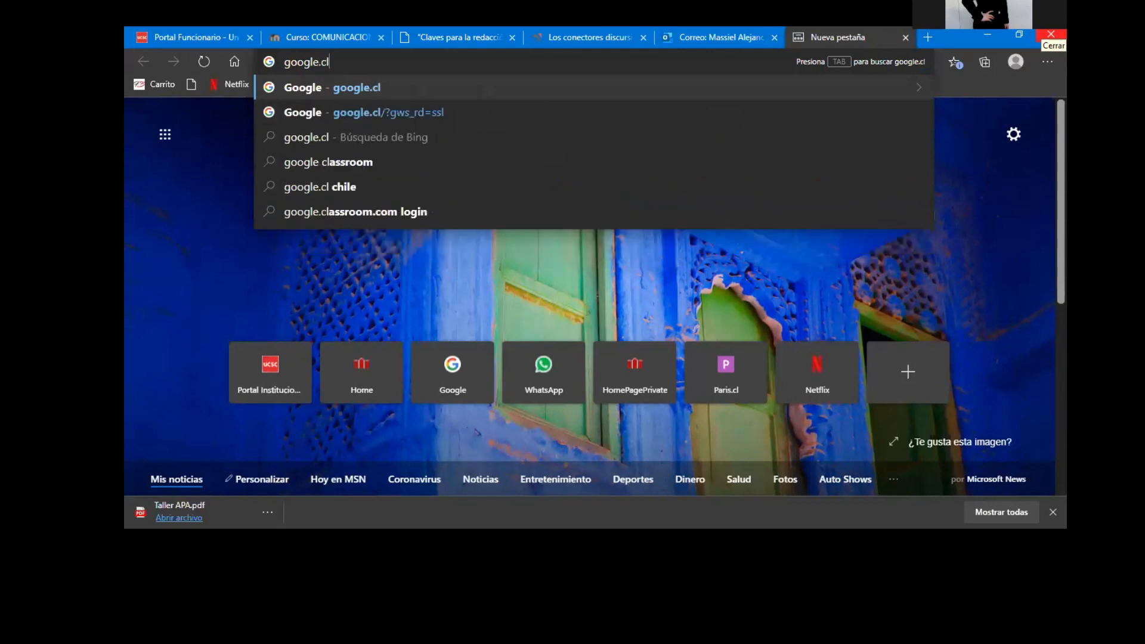
{"action": "key", "text": "Return"}
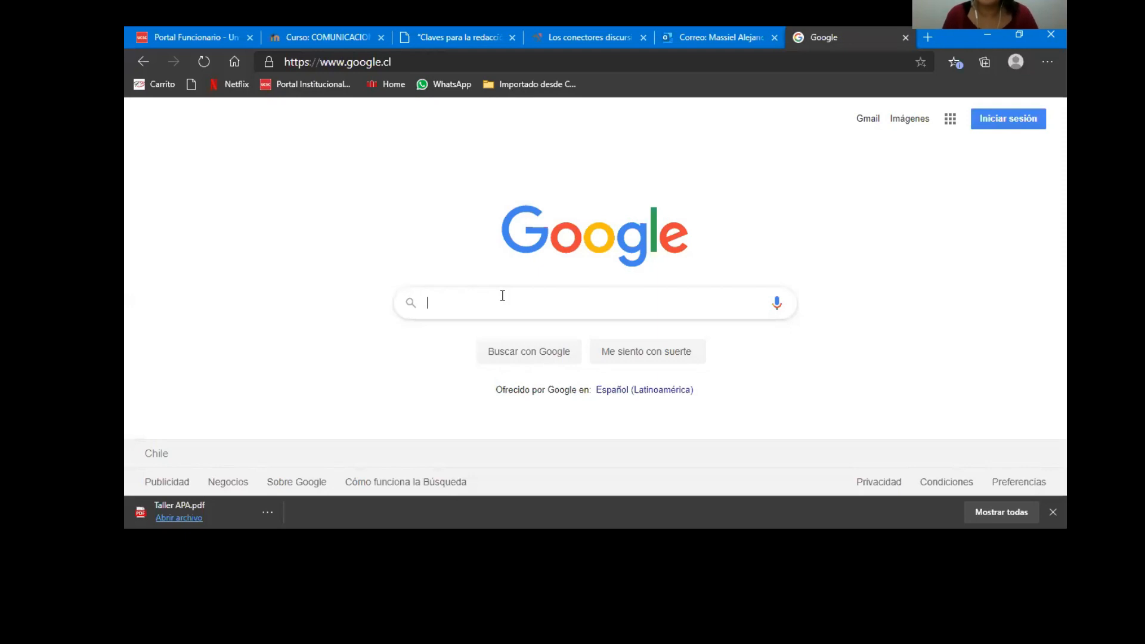
Step: Search for "Google académico" and open the Google Académico - Google Scholar result from scholar.google.es
{"action": "type", "text": "Go"}
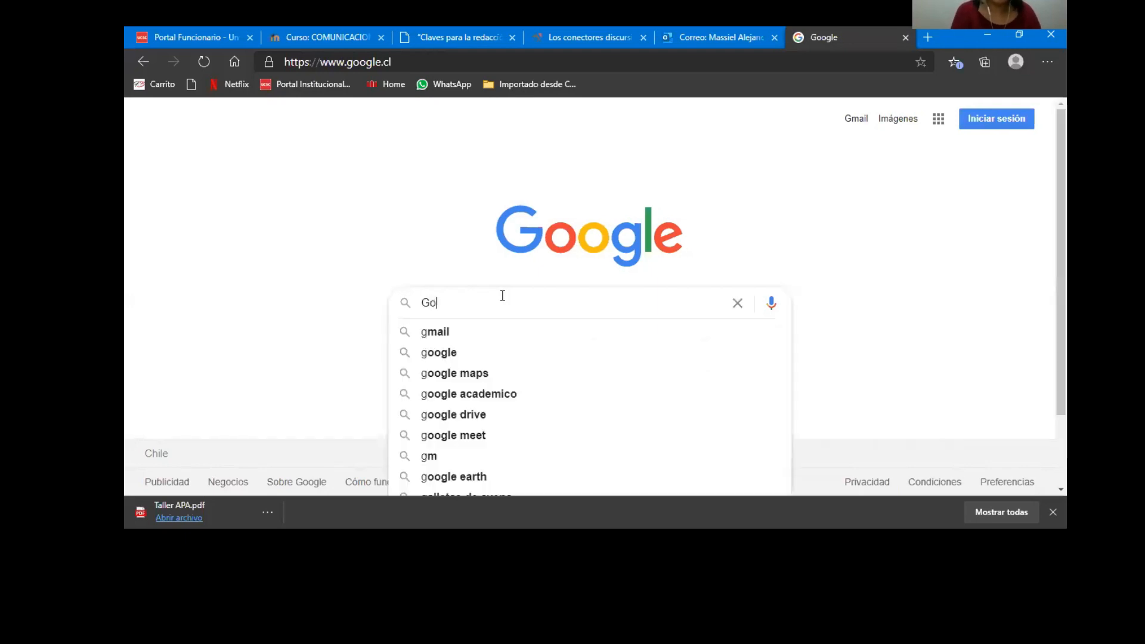
{"action": "type", "text": "ogle académico"}
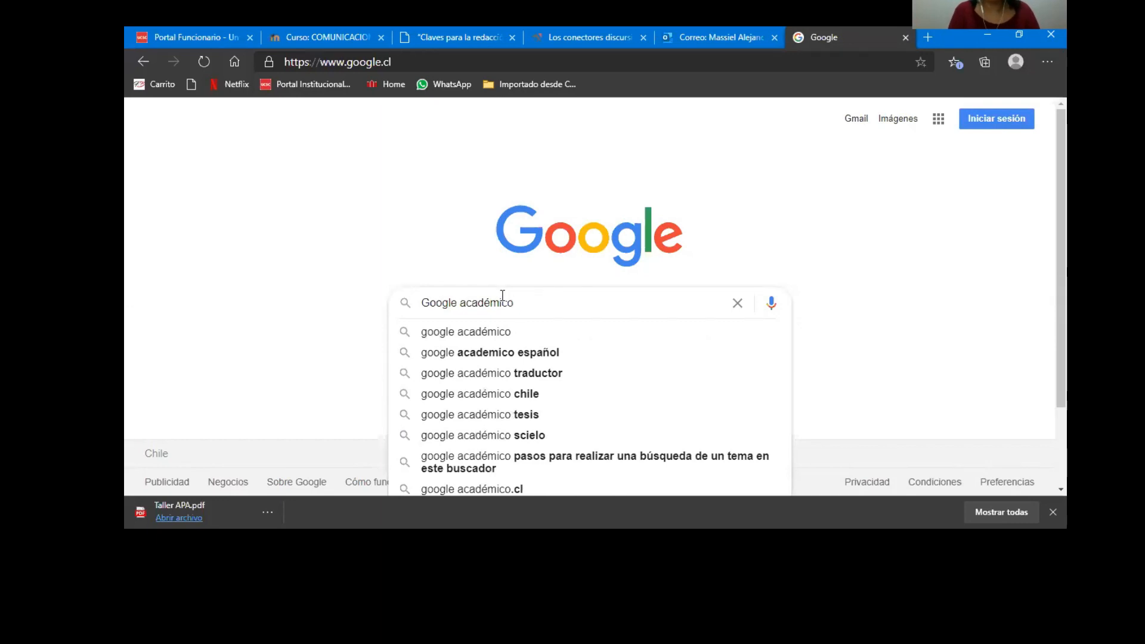
{"action": "key", "text": "Return"}
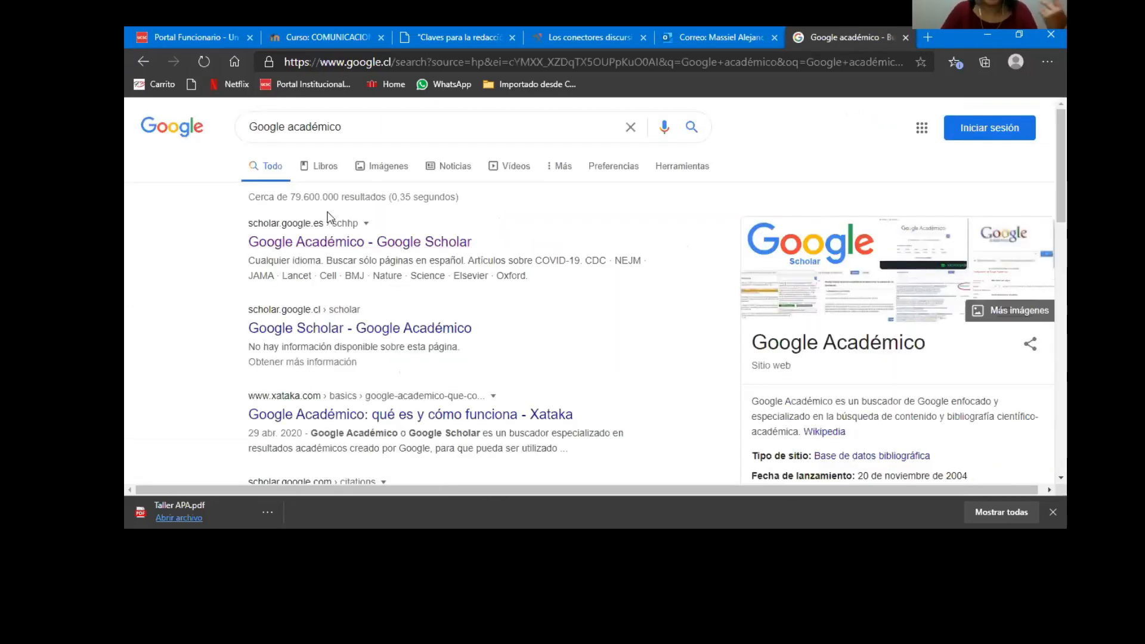
{"action": "left_click", "coordinate": [358, 246]}
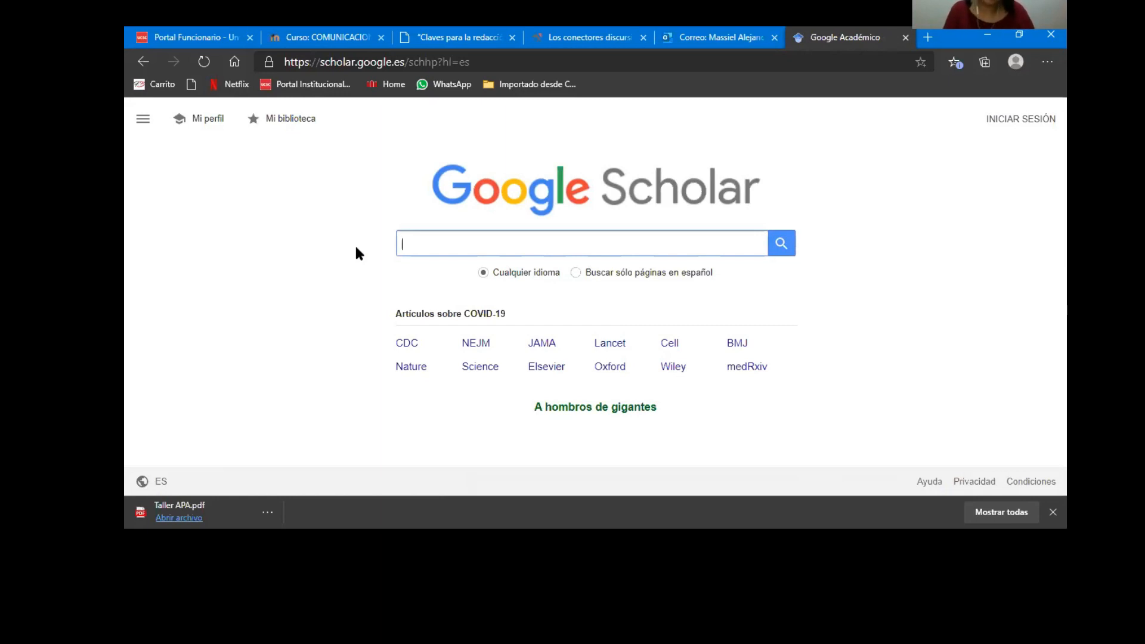
Step: Search Google Scholar for "Comunicacion humana"
{"action": "type", "text": "Con"}
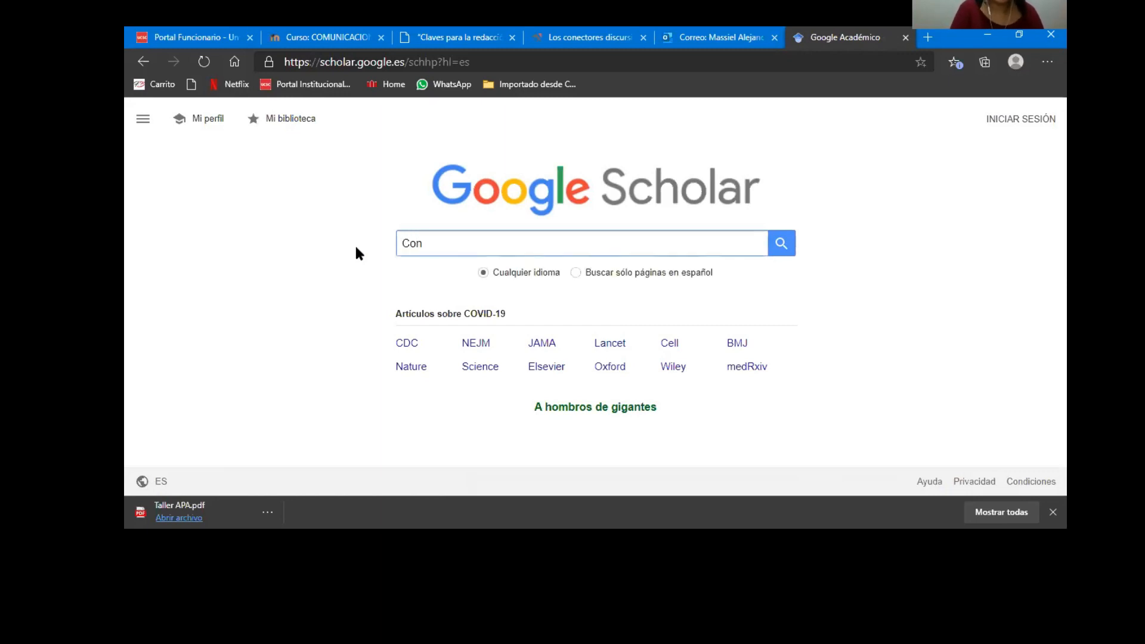
{"action": "key", "text": "BackSpace"}
{"action": "key", "text": "Down"}
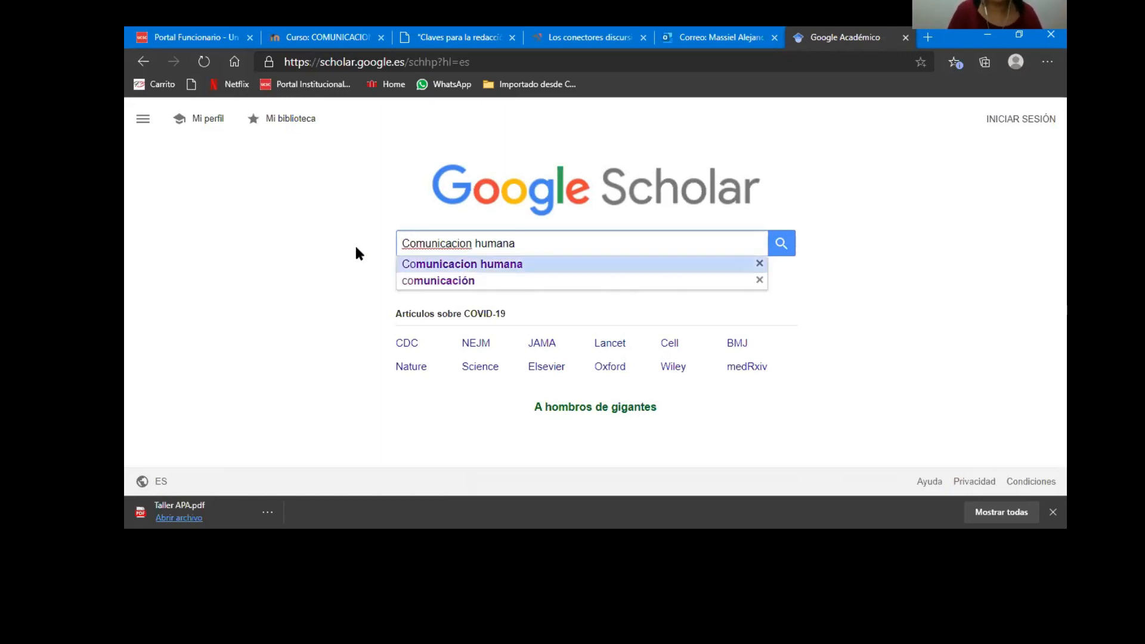
{"action": "key", "text": "Return"}
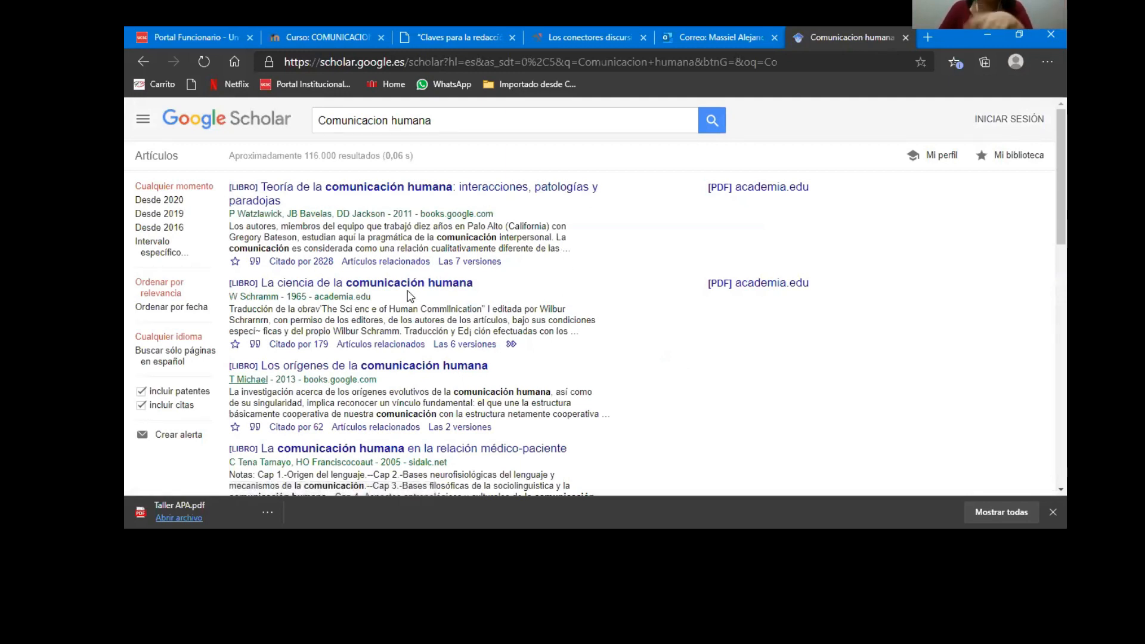
Step: Look through the first page of Google Scholar results for books and articles on human communication
{"action": "scroll", "coordinate": [454, 354], "scroll_direction": "down", "scroll_amount": 1}
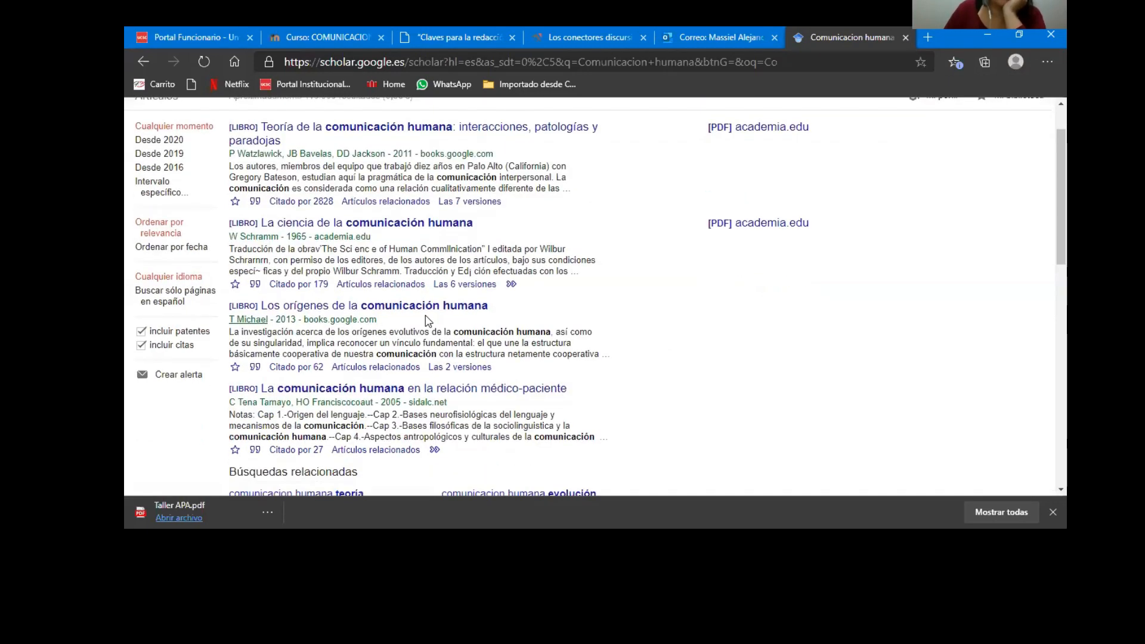
{"action": "scroll", "coordinate": [433, 310], "scroll_direction": "down", "scroll_amount": 5}
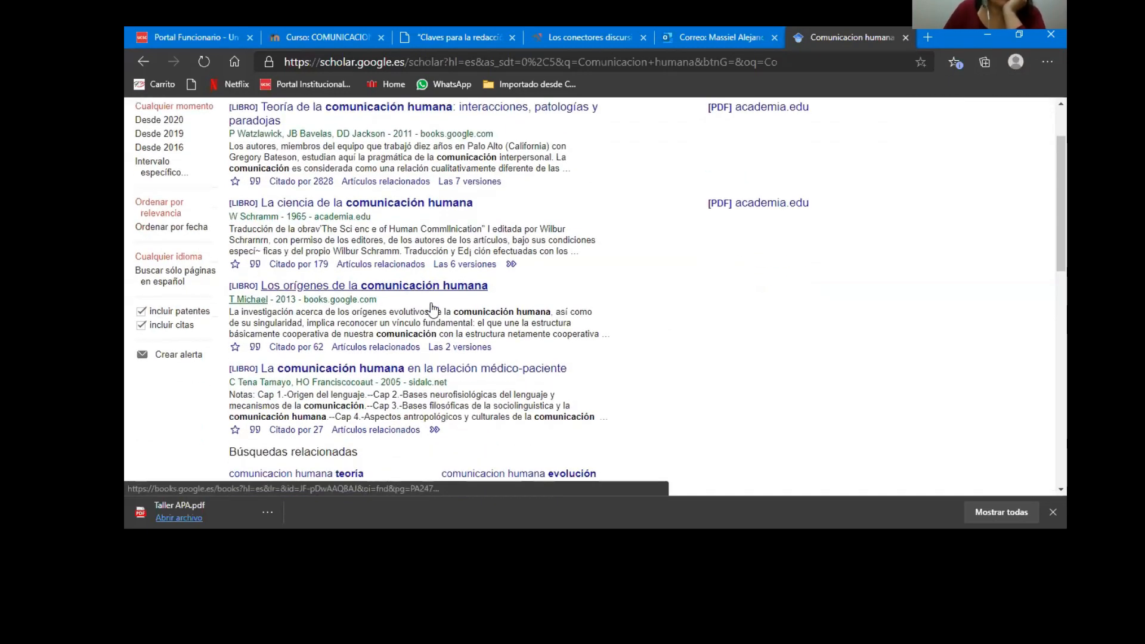
{"action": "scroll", "coordinate": [433, 315], "scroll_direction": "down", "scroll_amount": 1}
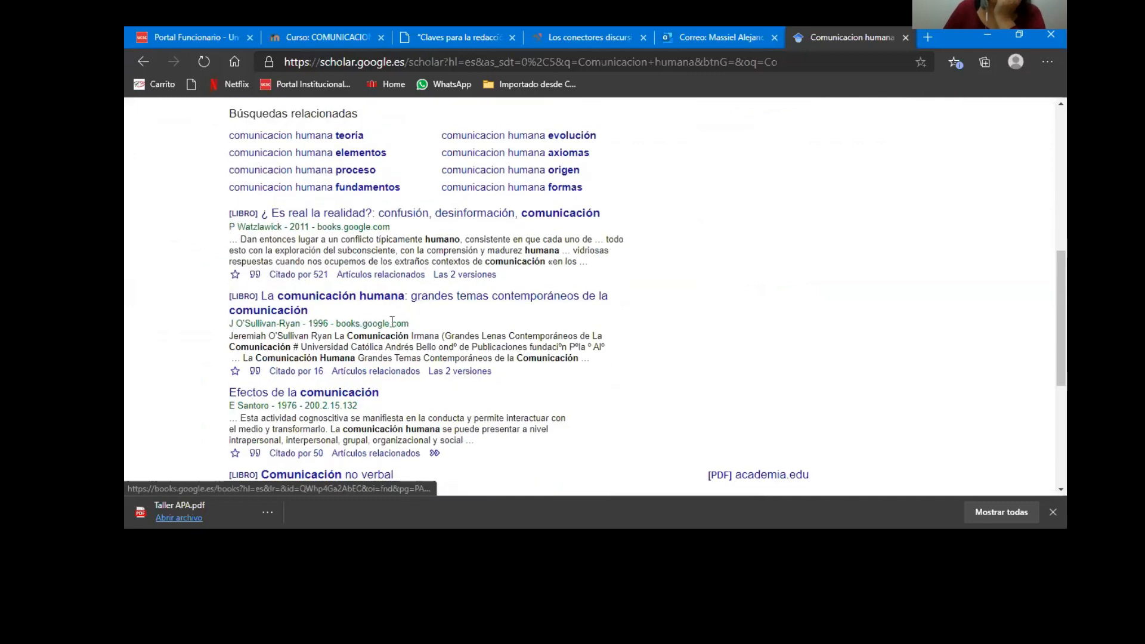
{"action": "scroll", "coordinate": [310, 358], "scroll_direction": "up", "scroll_amount": 7}
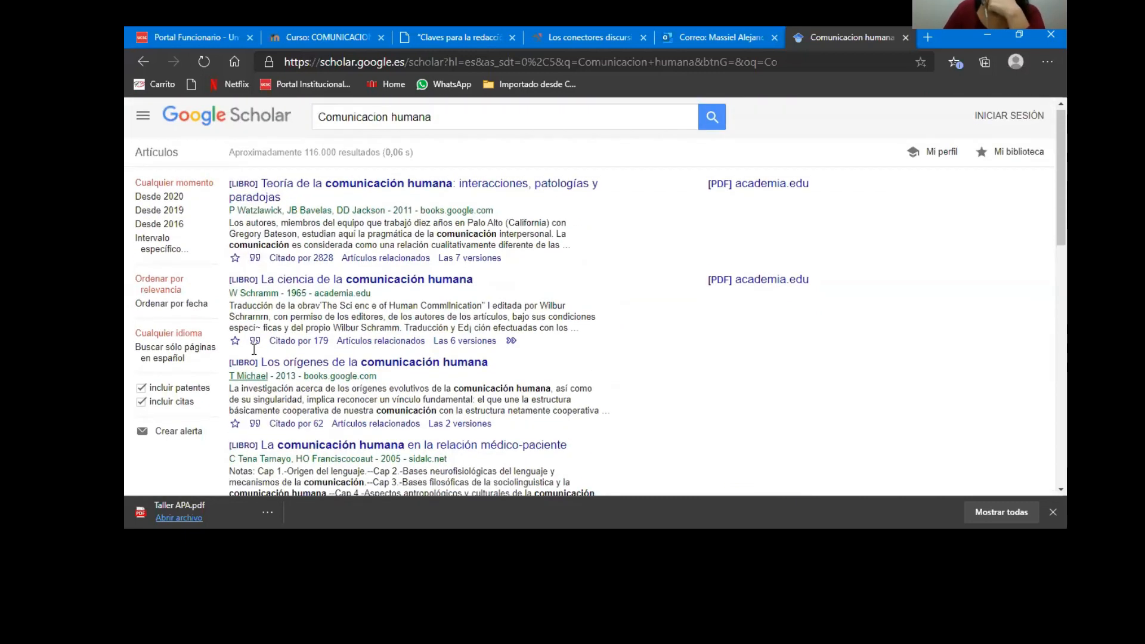
{"action": "scroll", "coordinate": [268, 299], "scroll_direction": "down", "scroll_amount": 8}
{"action": "scroll", "coordinate": [237, 322], "scroll_direction": "up", "scroll_amount": 6}
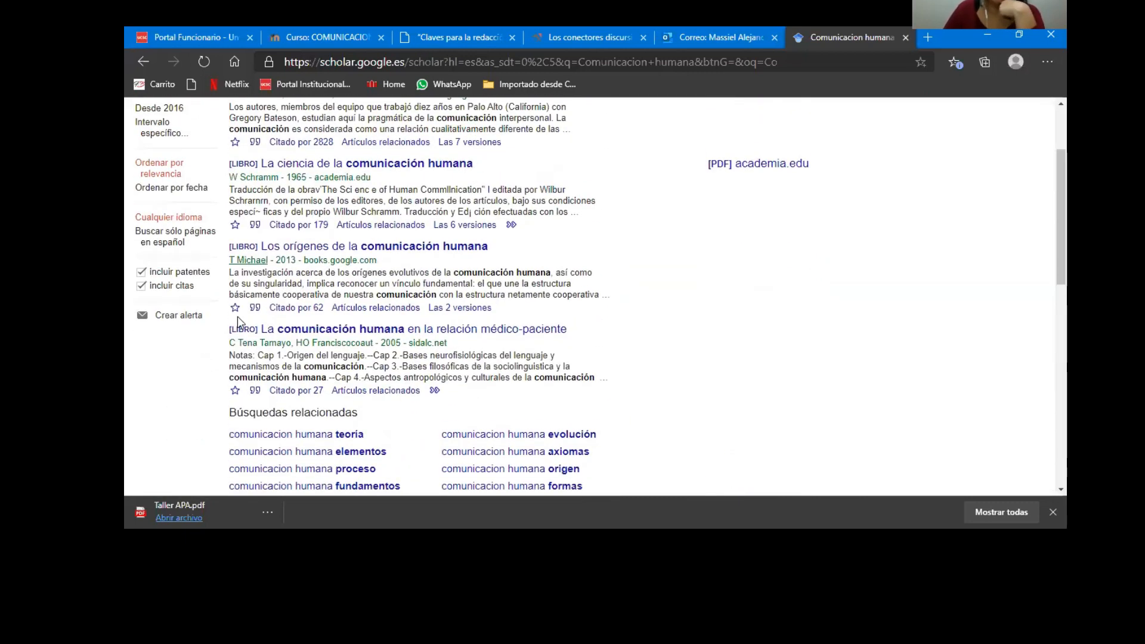
{"action": "scroll", "coordinate": [238, 316], "scroll_direction": "up", "scroll_amount": 2}
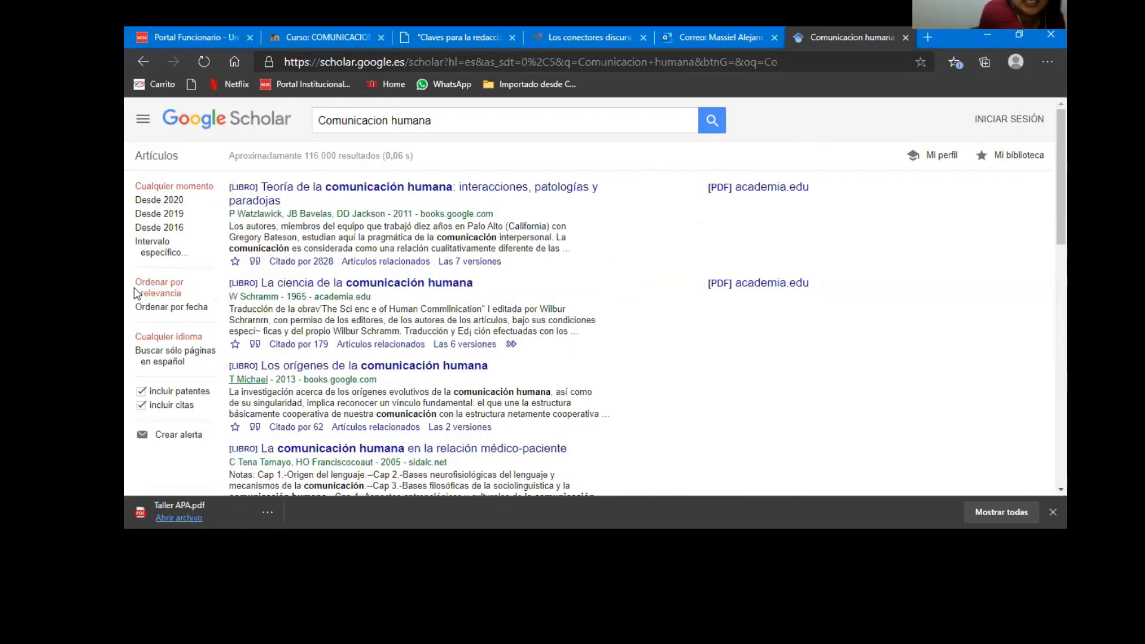
Step: Open the "Efectos de la comunicación" result and review its repository record down to the attached files section
{"action": "scroll", "coordinate": [311, 319], "scroll_direction": "down", "scroll_amount": 10}
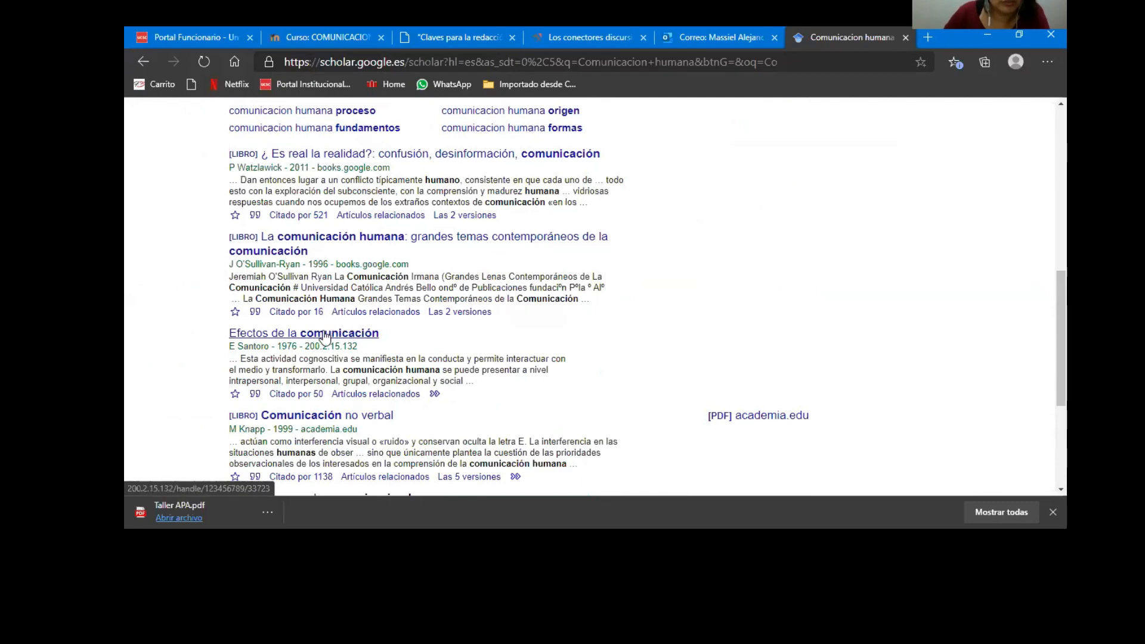
{"action": "left_click", "coordinate": [325, 334]}
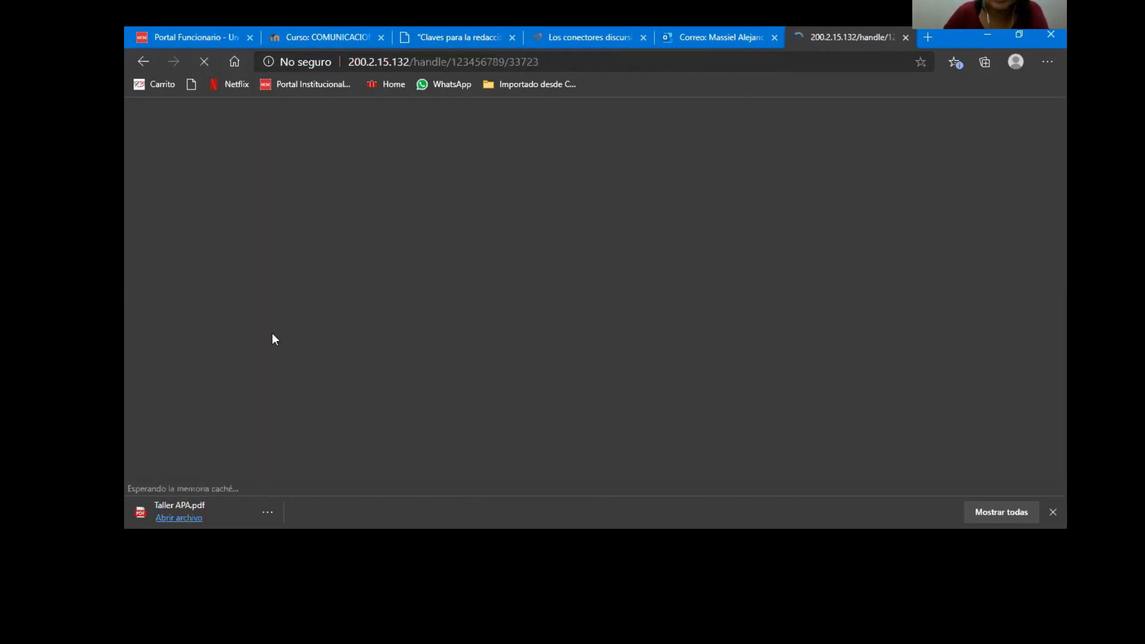
{"action": "scroll", "coordinate": [675, 332], "scroll_direction": "down", "scroll_amount": 4}
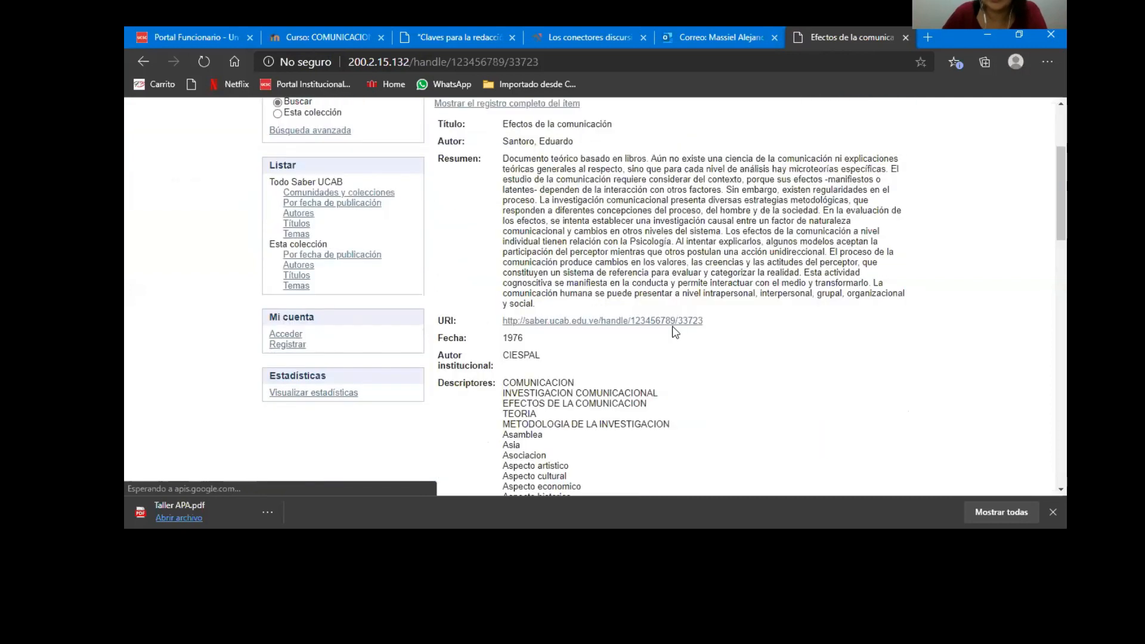
{"action": "scroll", "coordinate": [675, 332], "scroll_direction": "down", "scroll_amount": 10}
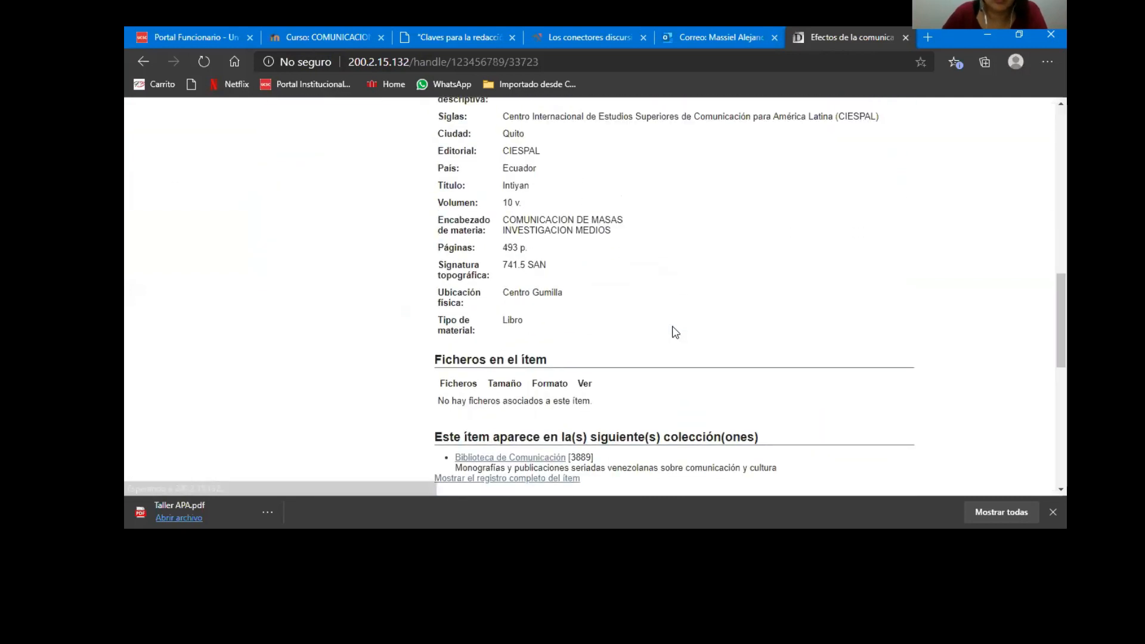
Step: Try to open the item through its URI link, and return to the record page
{"action": "scroll", "coordinate": [675, 333], "scroll_direction": "up", "scroll_amount": 9}
{"action": "left_click", "coordinate": [611, 244]}
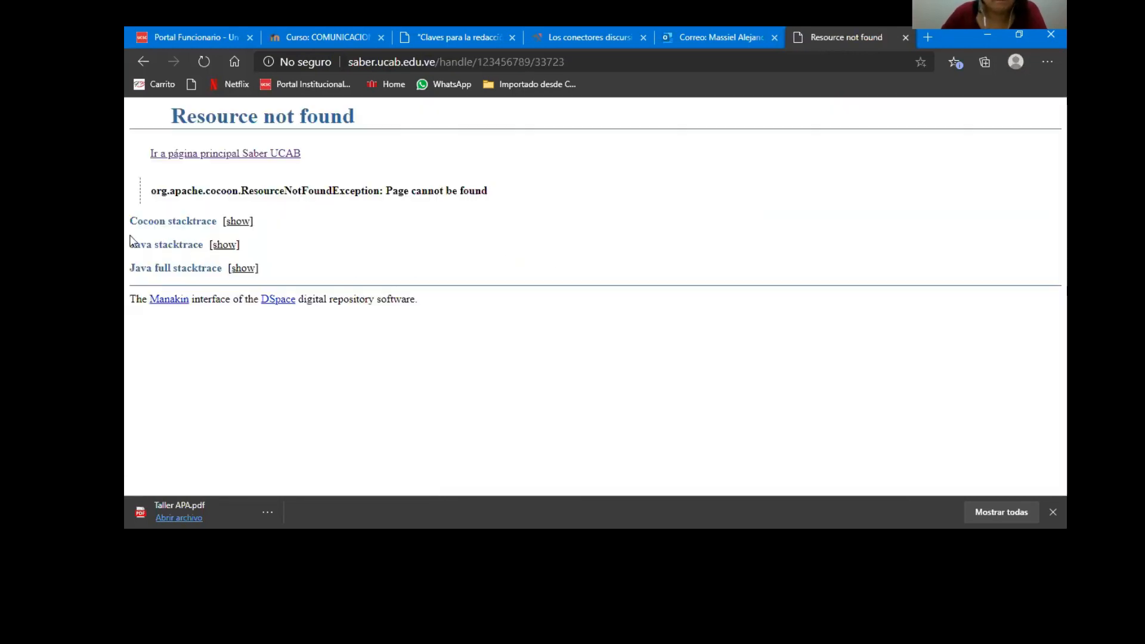
{"action": "left_click", "coordinate": [143, 62]}
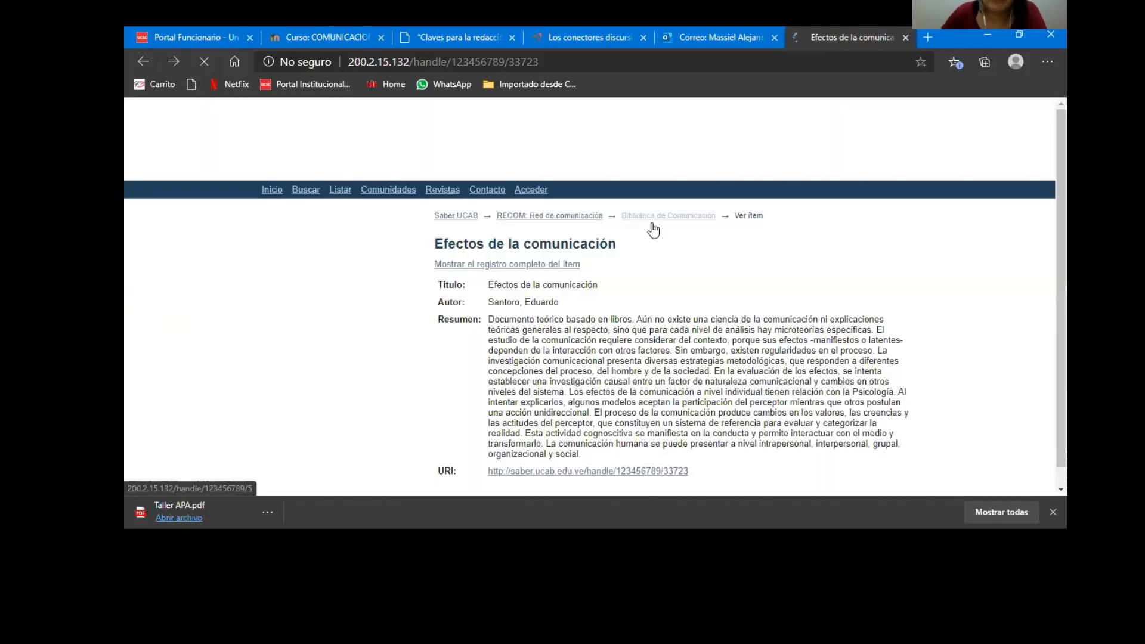
Step: Examine the full record of "Efectos de la comunicación", including its files and related items, for access to the document
{"action": "scroll", "coordinate": [670, 340], "scroll_direction": "down", "scroll_amount": 8}
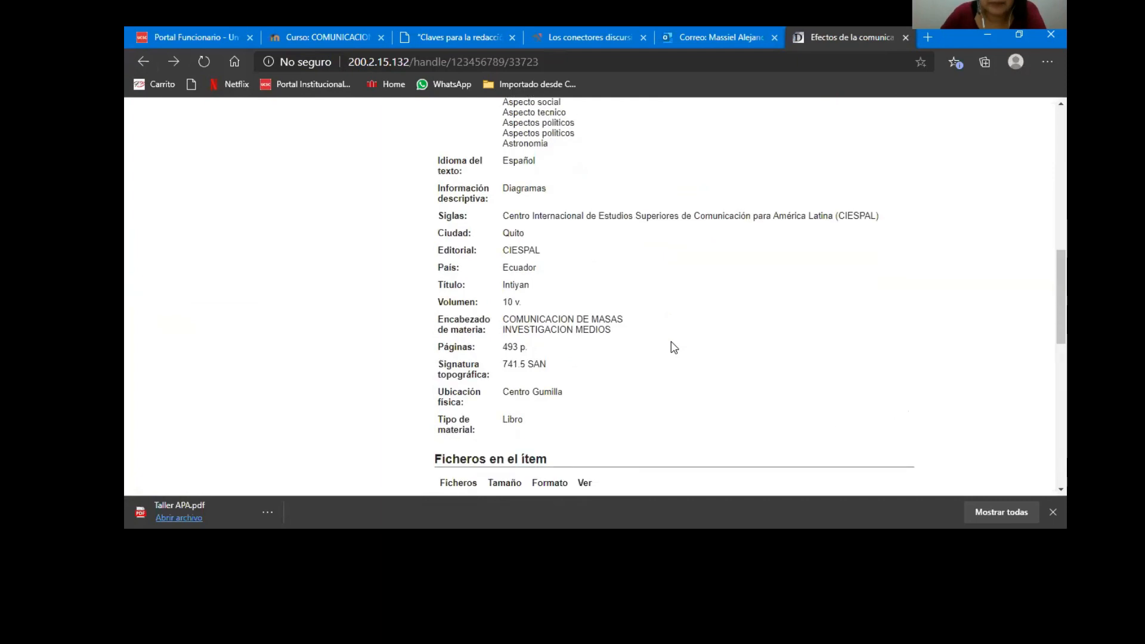
{"action": "scroll", "coordinate": [674, 347], "scroll_direction": "down", "scroll_amount": 6}
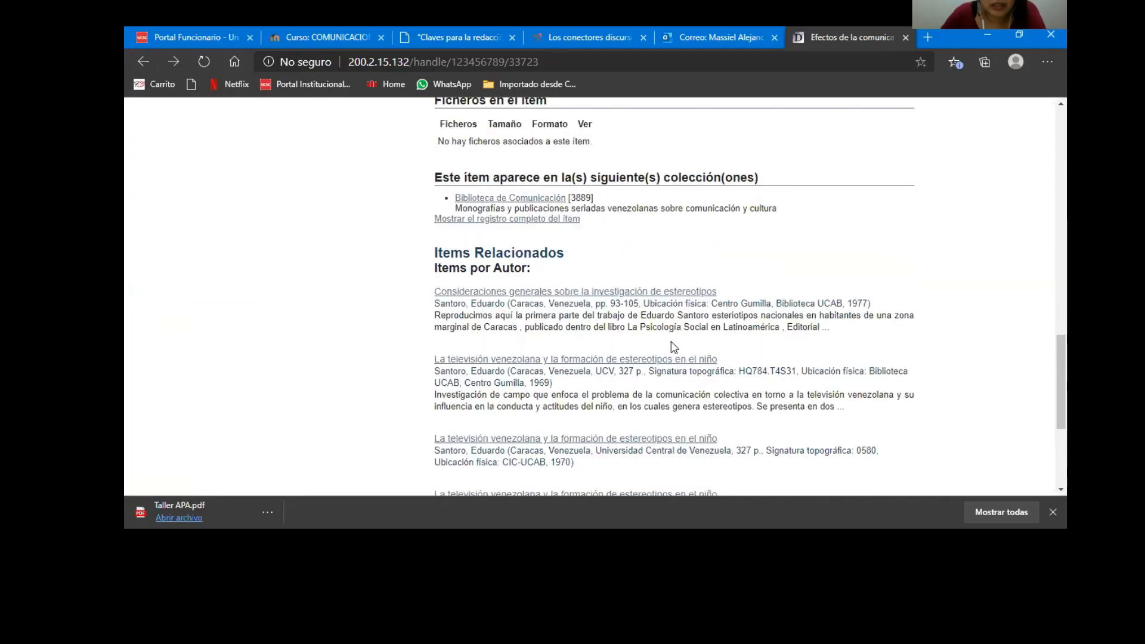
{"action": "scroll", "coordinate": [674, 348], "scroll_direction": "down", "scroll_amount": 5}
{"action": "scroll", "coordinate": [671, 341], "scroll_direction": "up", "scroll_amount": 15}
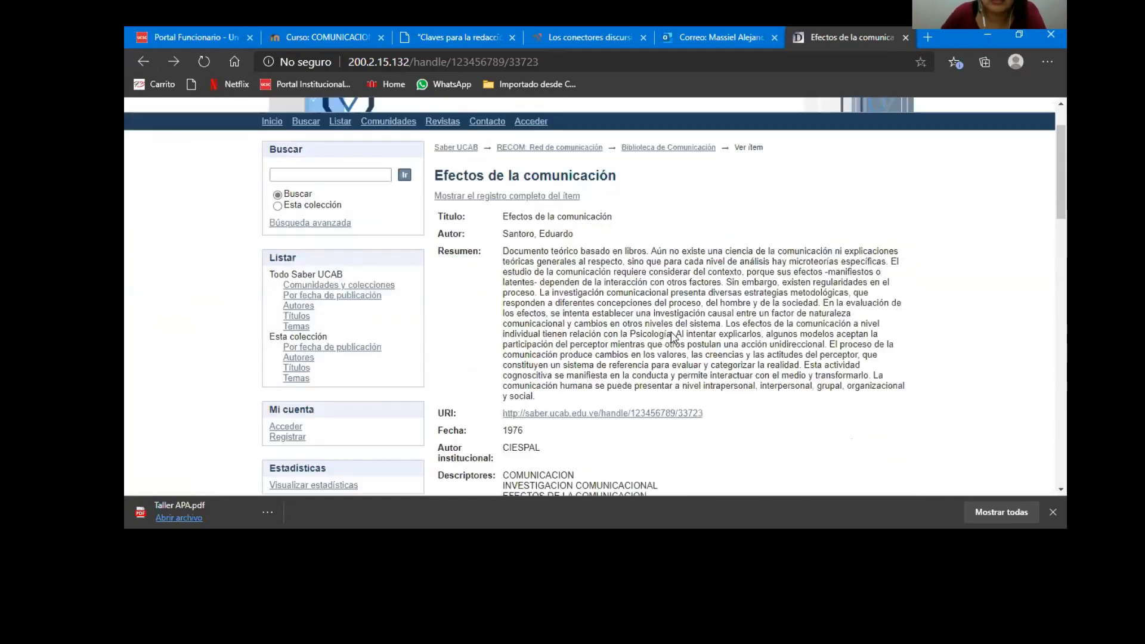
{"action": "scroll", "coordinate": [673, 337], "scroll_direction": "up", "scroll_amount": 2}
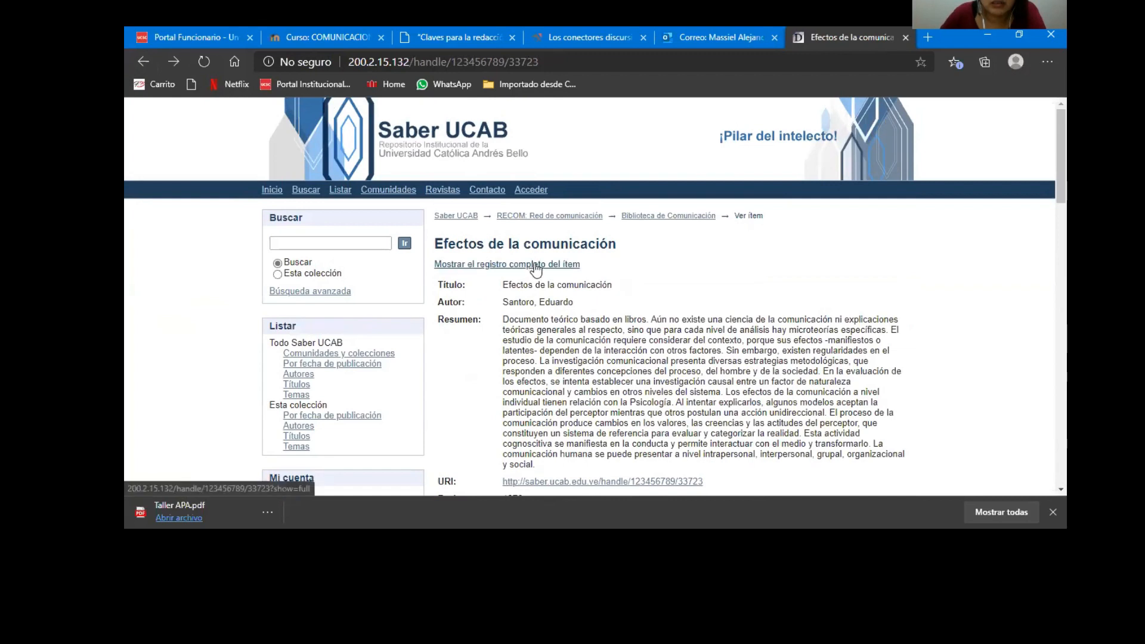
Step: Try to open the record's URI link in a new tab, and close that tab
{"action": "scroll", "coordinate": [622, 315], "scroll_direction": "down", "scroll_amount": 3}
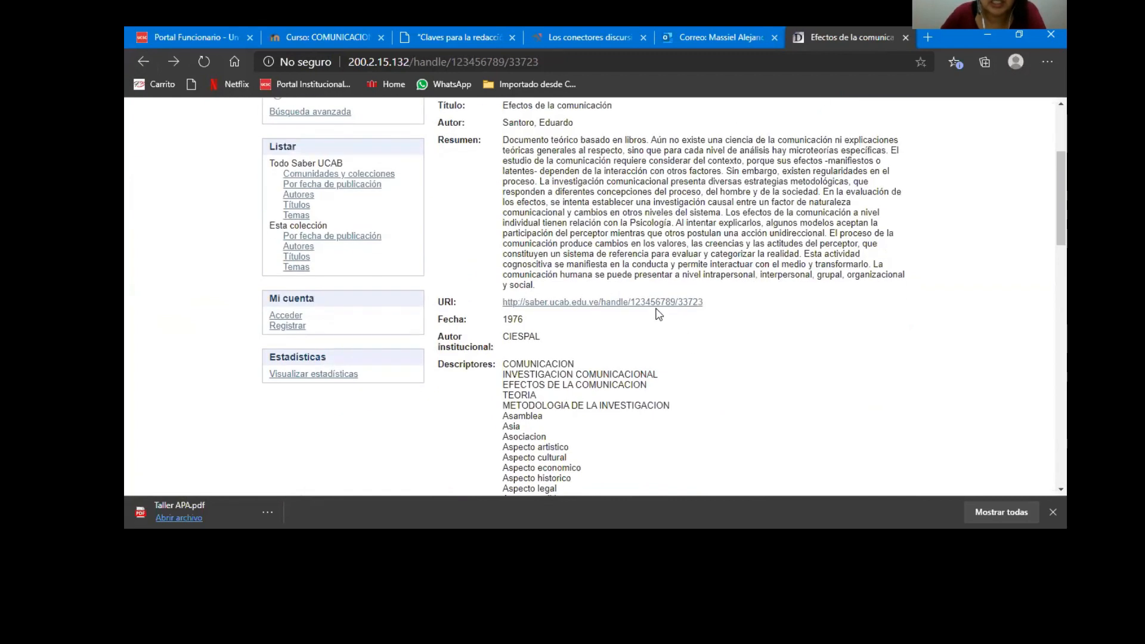
{"action": "right_click", "coordinate": [659, 302]}
{"action": "left_click", "coordinate": [688, 314]}
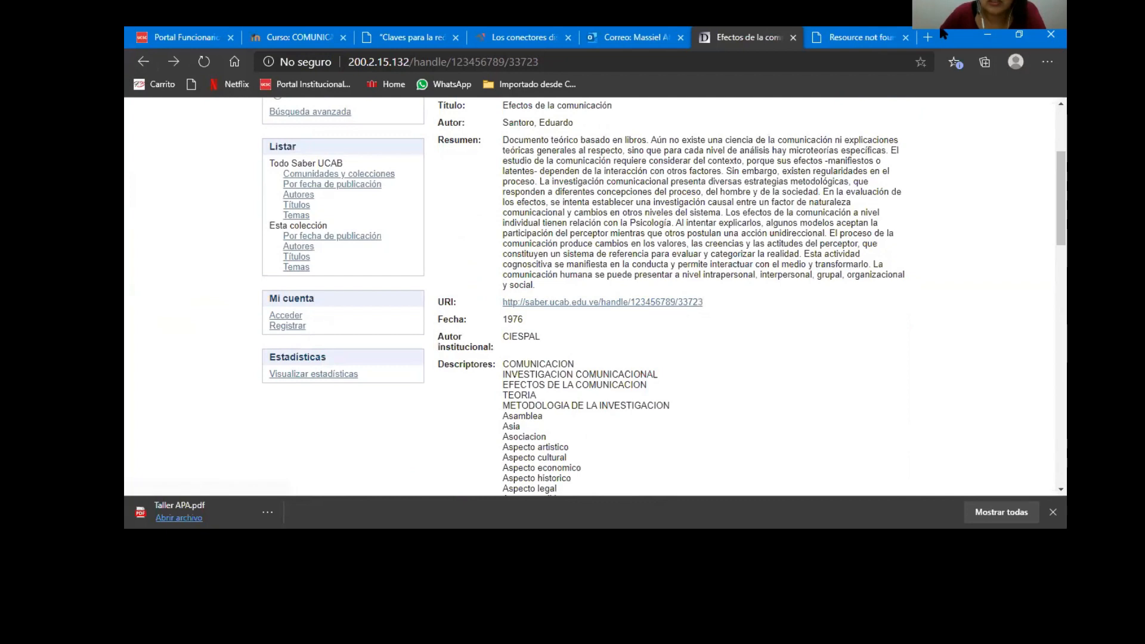
{"action": "left_click", "coordinate": [850, 37]}
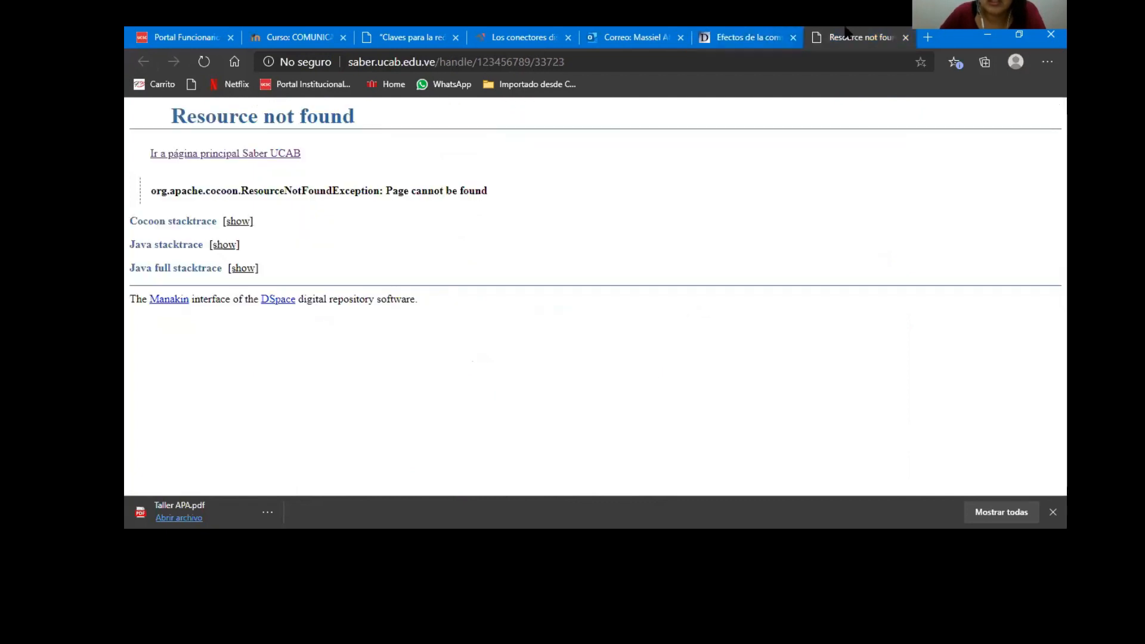
{"action": "left_click", "coordinate": [905, 37]}
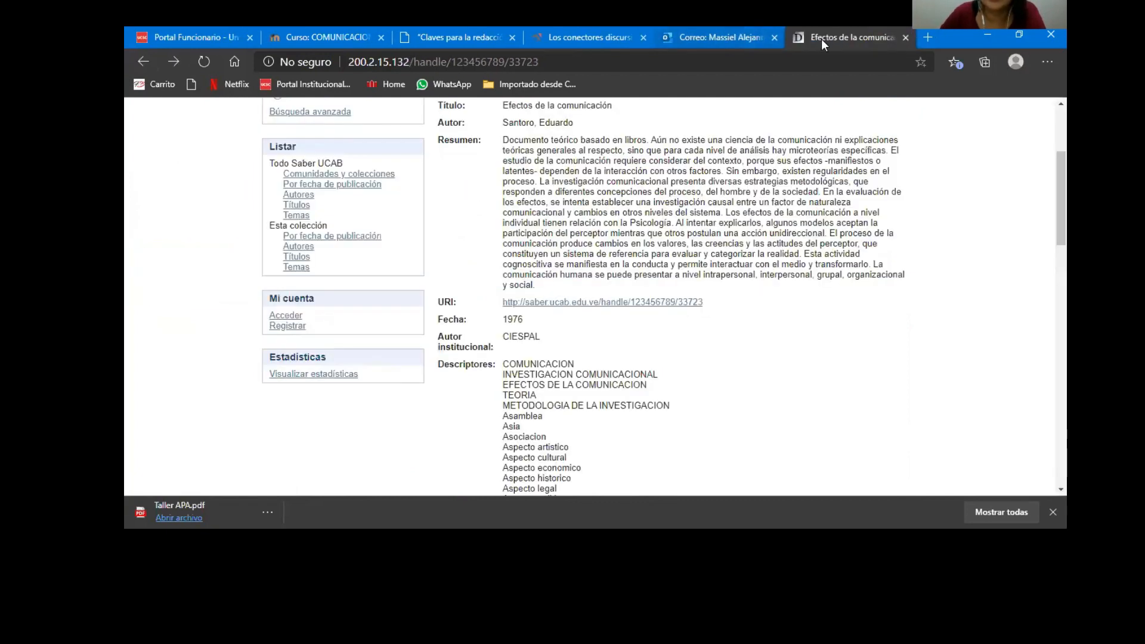
Step: Return to the Scholar results, save the "La comunicación en la escuela" PDF in the Sesión 15 folder, and open it
{"action": "left_click", "coordinate": [142, 61]}
{"action": "scroll", "coordinate": [309, 371], "scroll_direction": "down", "scroll_amount": 3}
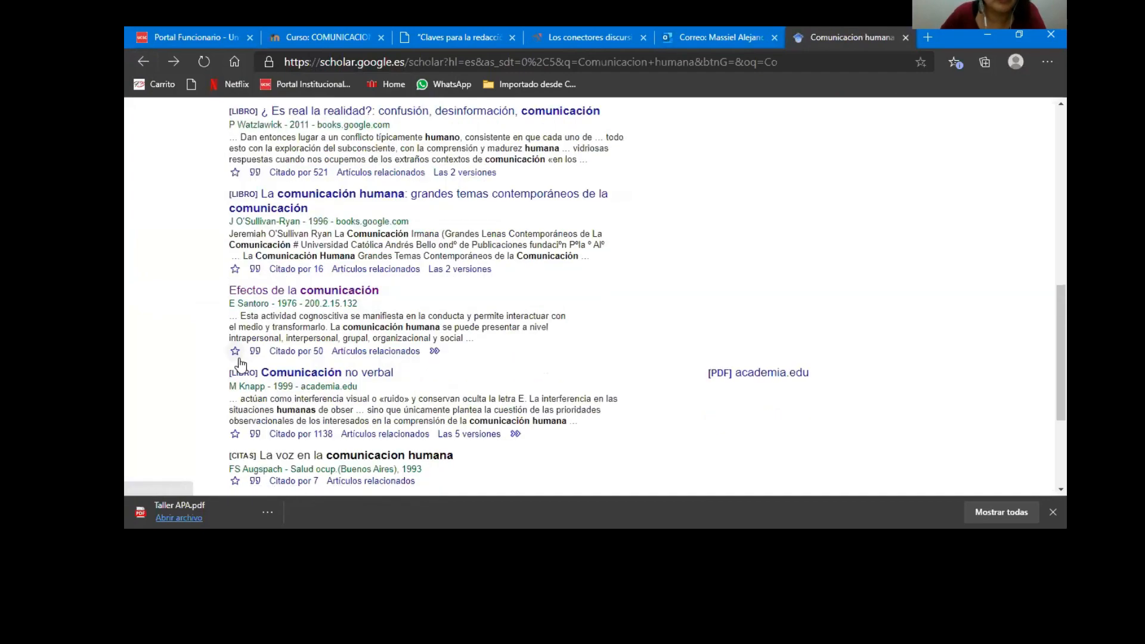
{"action": "scroll", "coordinate": [334, 376], "scroll_direction": "down", "scroll_amount": 1}
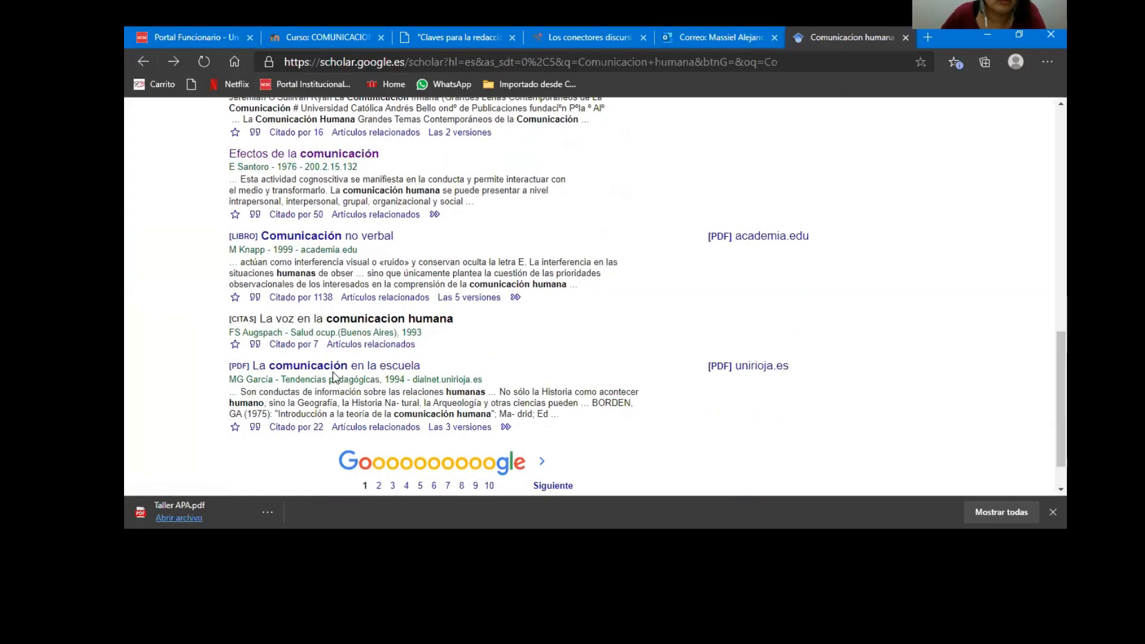
{"action": "left_click", "coordinate": [353, 366]}
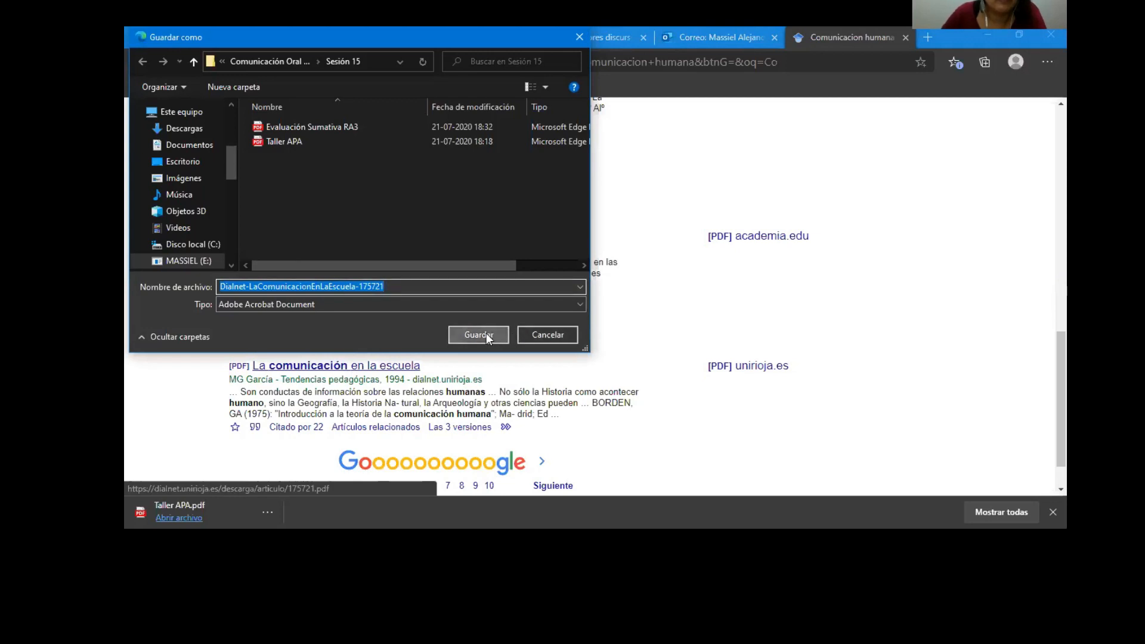
{"action": "left_click", "coordinate": [485, 334]}
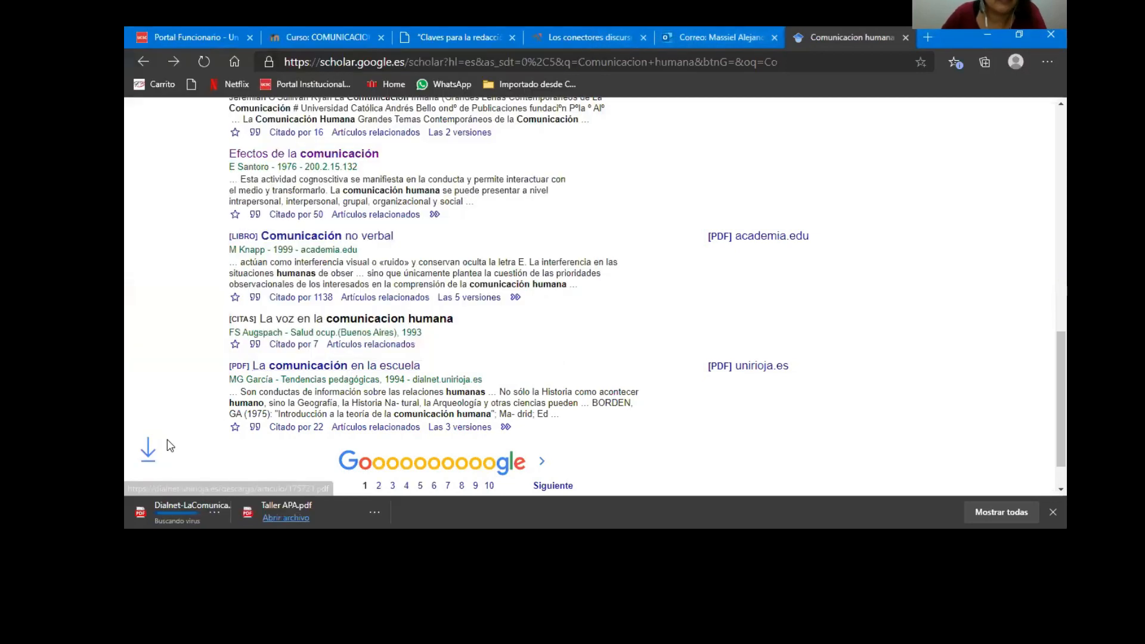
{"action": "left_click", "coordinate": [186, 510]}
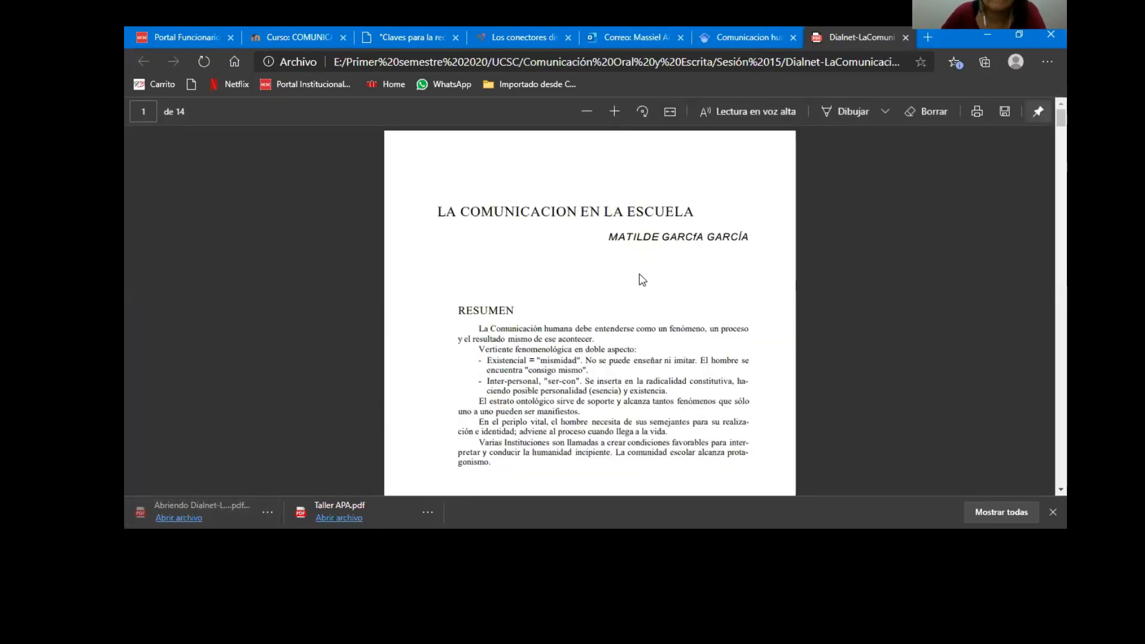
Step: Skim the article and copy the first paragraph under "2.1 Funciones de la escuela" on page 3
{"action": "scroll", "coordinate": [642, 279], "scroll_direction": "down", "scroll_amount": 15}
{"action": "scroll", "coordinate": [641, 280], "scroll_direction": "down", "scroll_amount": 6}
{"action": "scroll", "coordinate": [643, 271], "scroll_direction": "up", "scroll_amount": 20}
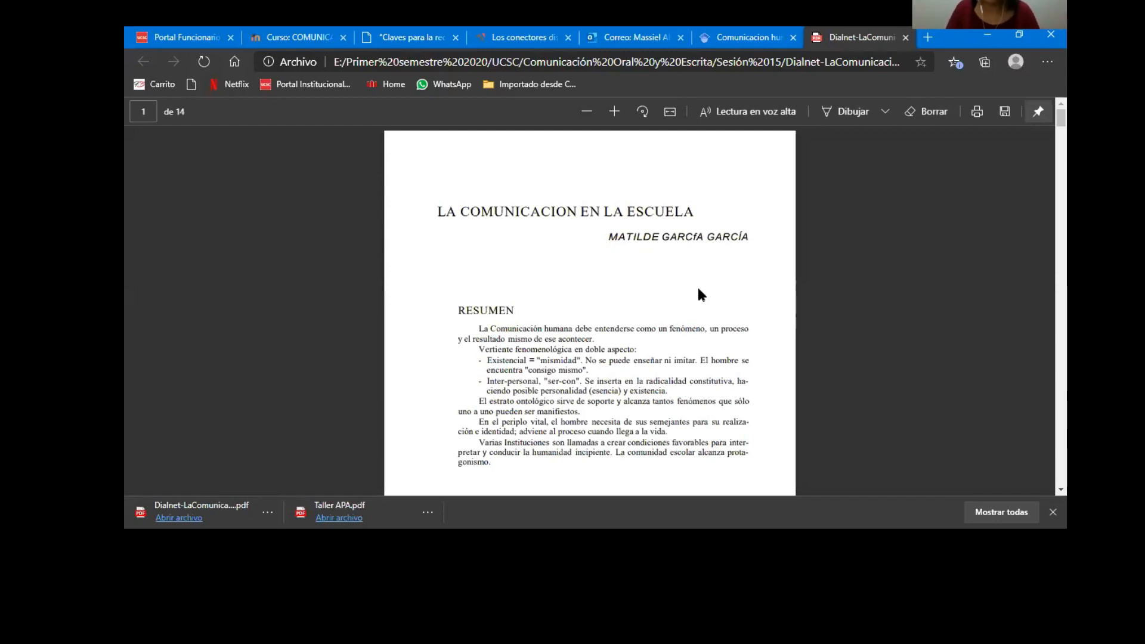
{"action": "scroll", "coordinate": [649, 373], "scroll_direction": "down", "scroll_amount": 10}
{"action": "scroll", "coordinate": [649, 372], "scroll_direction": "down", "scroll_amount": 10}
{"action": "scroll", "coordinate": [518, 379], "scroll_direction": "down", "scroll_amount": 5}
{"action": "left_click_drag", "start_coordinate": [460, 198], "coordinate": [635, 248]}
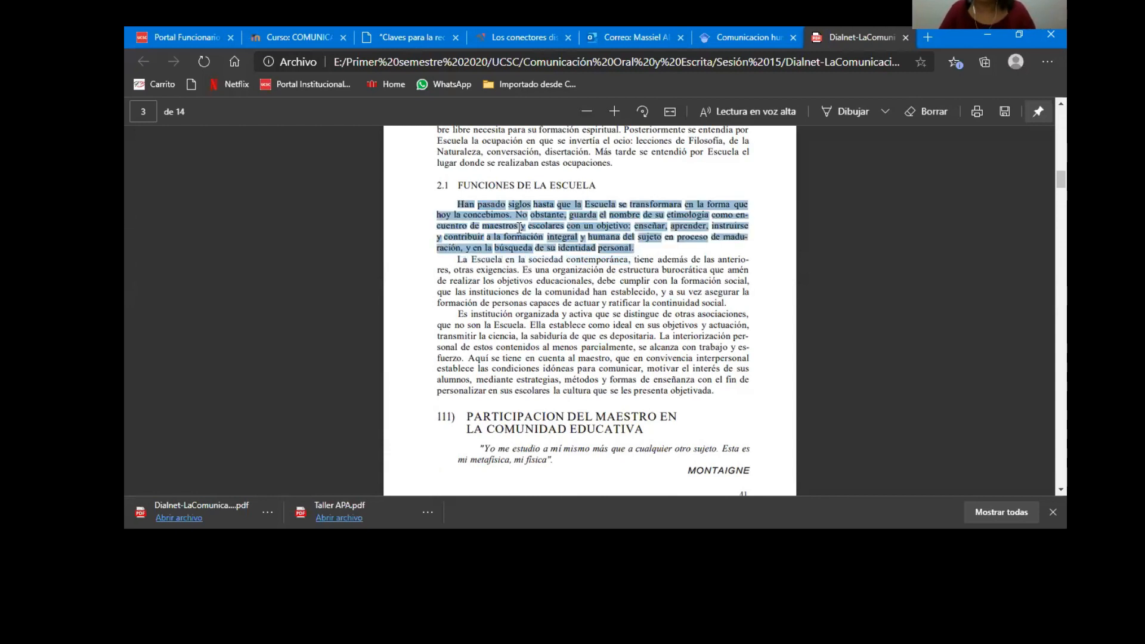
{"action": "right_click", "coordinate": [502, 226]}
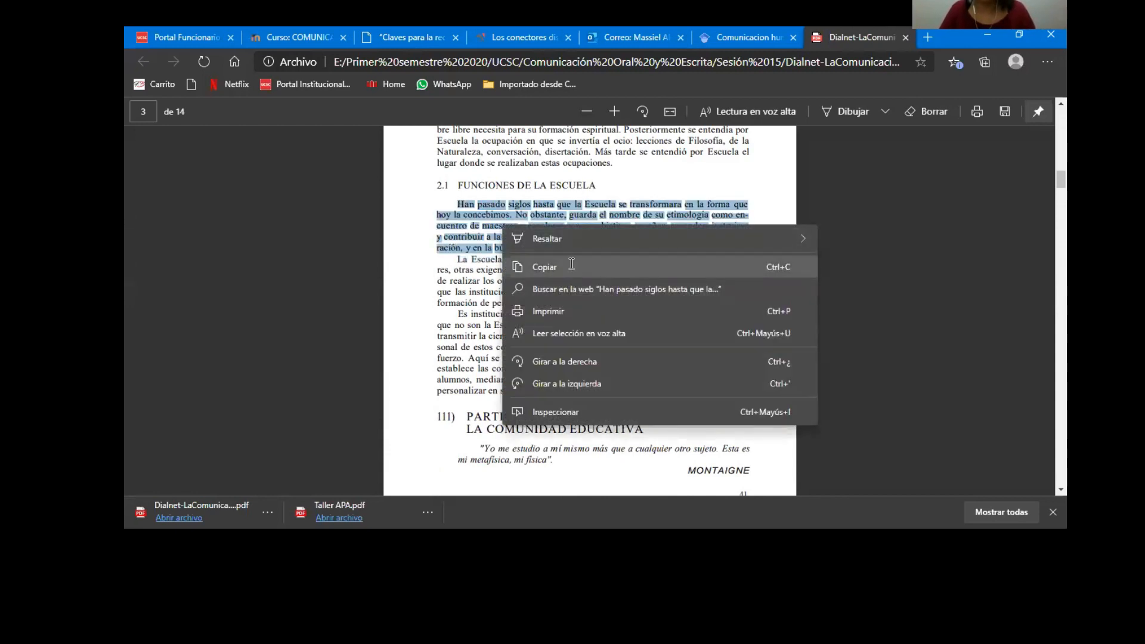
{"action": "left_click", "coordinate": [571, 266]}
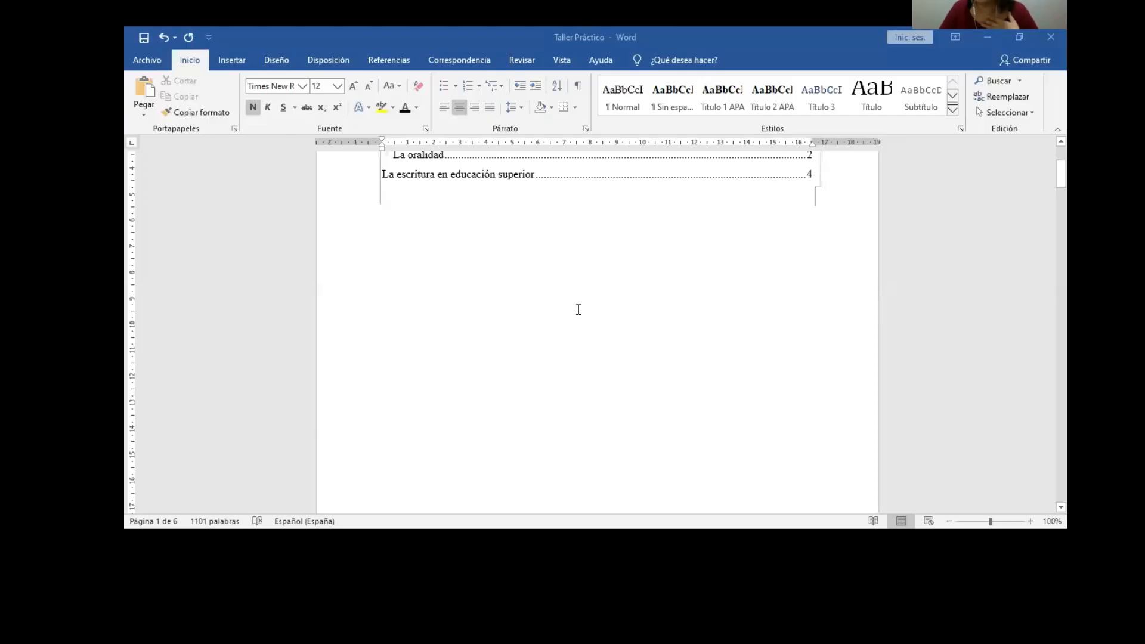
Step: Switch to the Word document Taller Práctico and paste the copied passage below the paragraph ending in "de la cual surgió."
{"action": "scroll", "coordinate": [584, 316], "scroll_direction": "down", "scroll_amount": 12}
{"action": "left_click", "coordinate": [603, 338]}
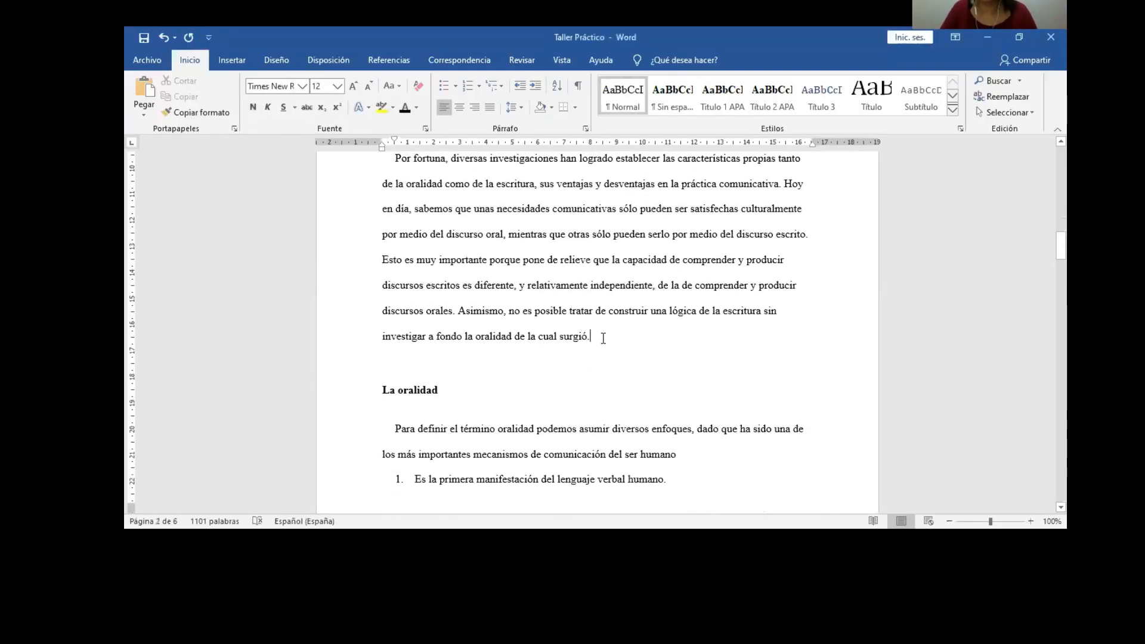
{"action": "key", "text": "Return"}
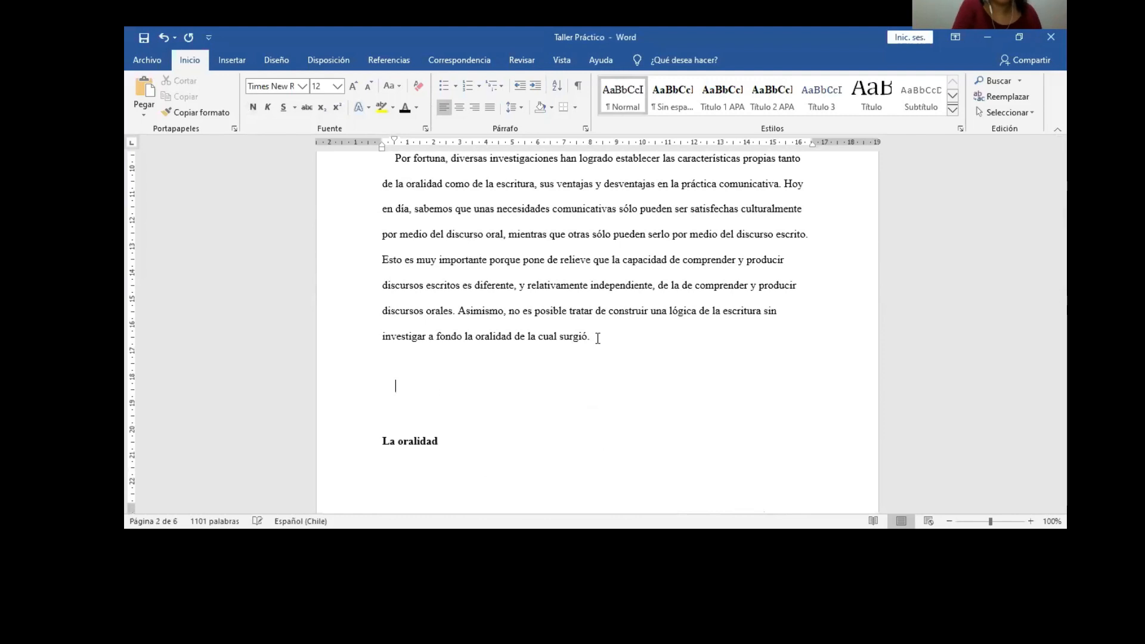
{"action": "type", "text": "Han pasado siglos hasta que la Escuela se transformara en la forma que hoy la concebimos. No obstante, guarda el nombre de su etimología como encuentro de maestros y escolares con un objetivo: enseñar, aprender, instruirse y contribuir a la formación integral y humana del sujeto en proceso de maduración, y en la búsqueda de su identidad personal."}
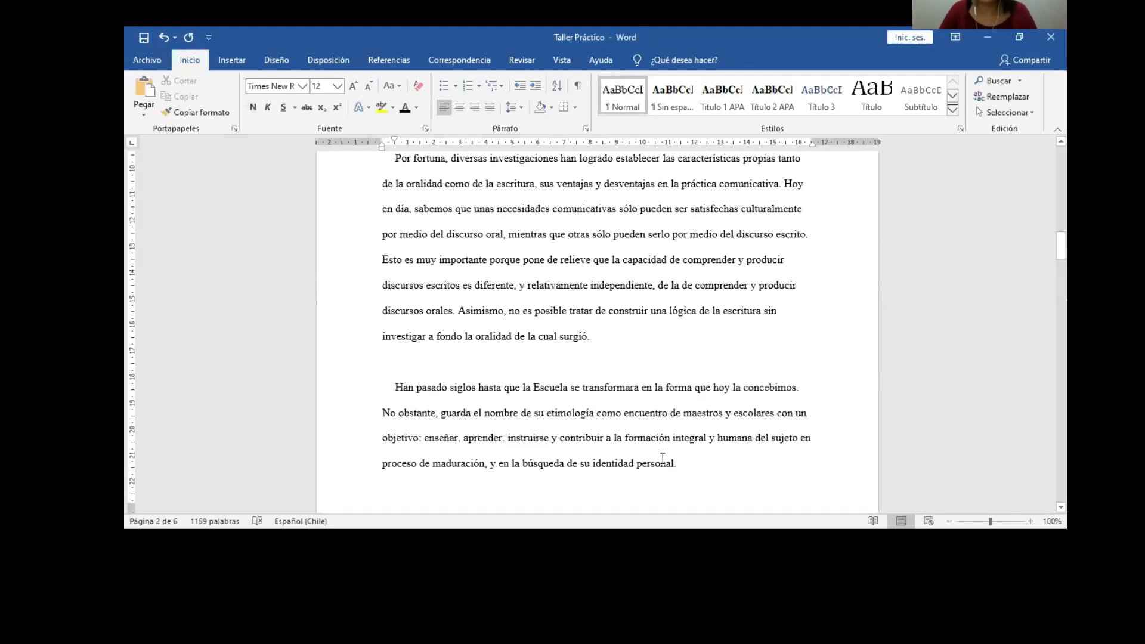
Step: Set the pasted passage to keep text only and remove its stray line breaks so it forms one continuous paragraph
{"action": "scroll", "coordinate": [714, 414], "scroll_direction": "down", "scroll_amount": 1}
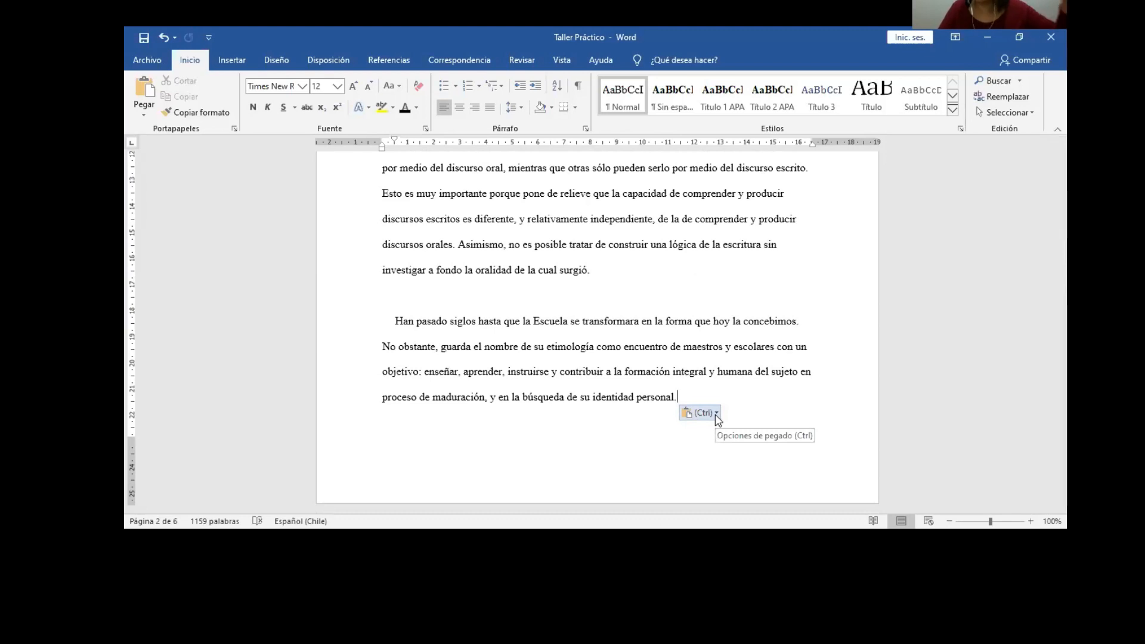
{"action": "left_click", "coordinate": [715, 414]}
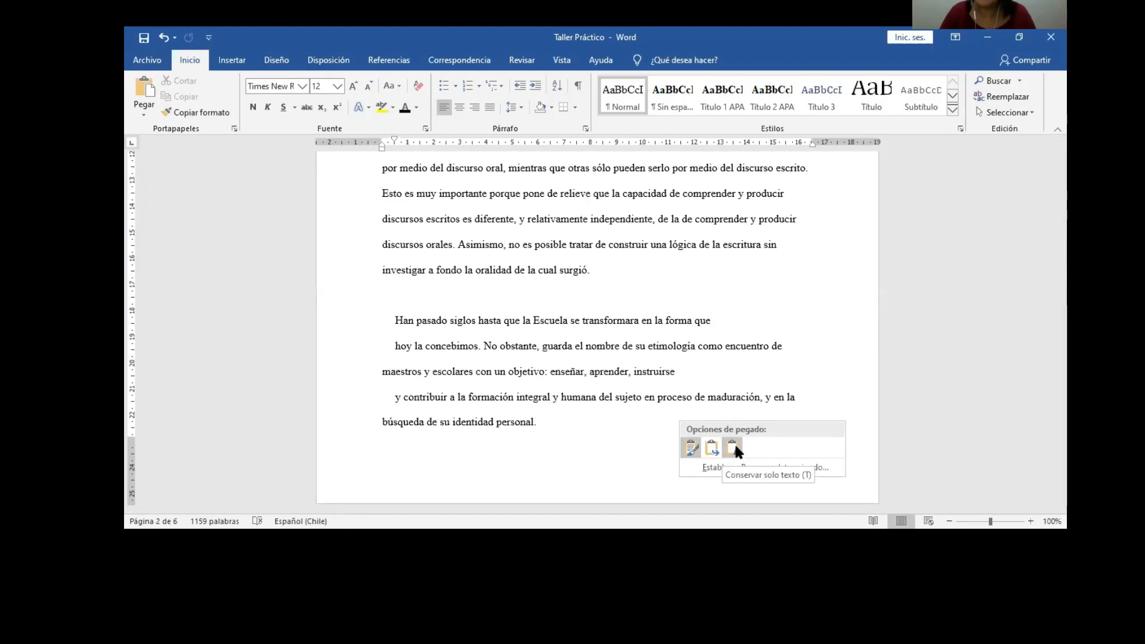
{"action": "left_click", "coordinate": [733, 447]}
{"action": "key", "text": "BackSpace"}
{"action": "key", "text": "BackSpace"}
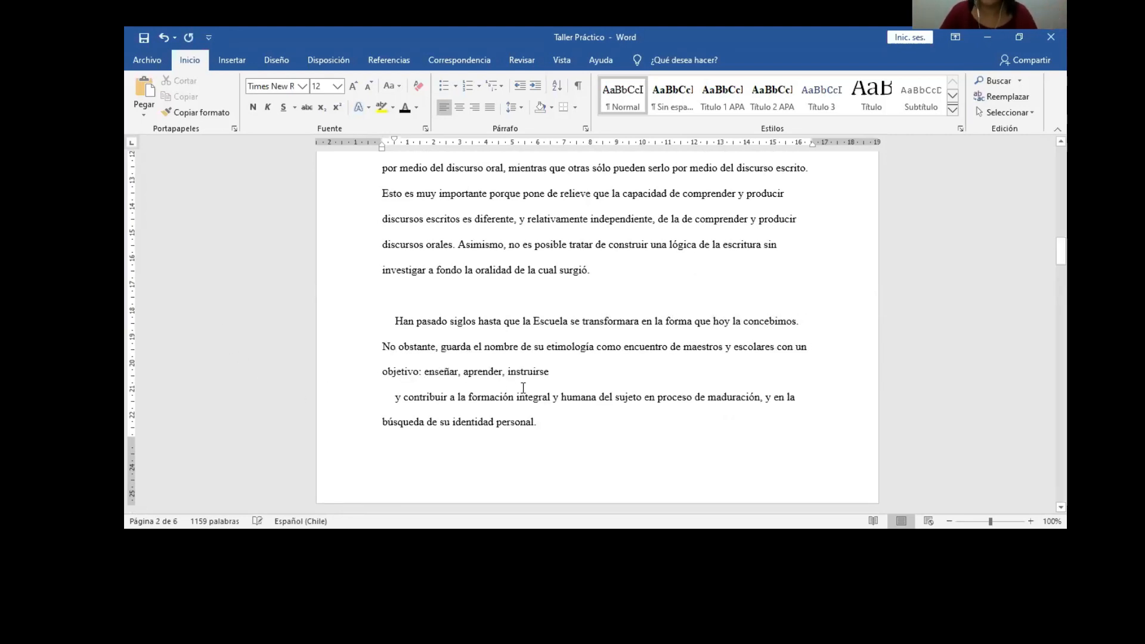
{"action": "left_click", "coordinate": [395, 395]}
{"action": "key", "text": "BackSpace"}
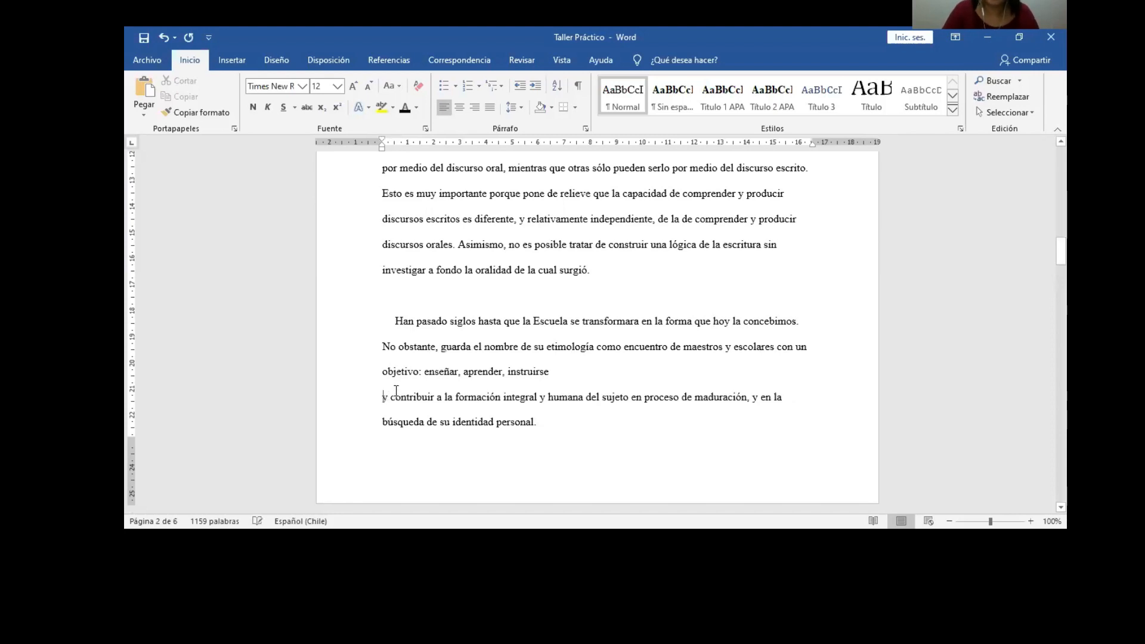
{"action": "key", "text": "BackSpace"}
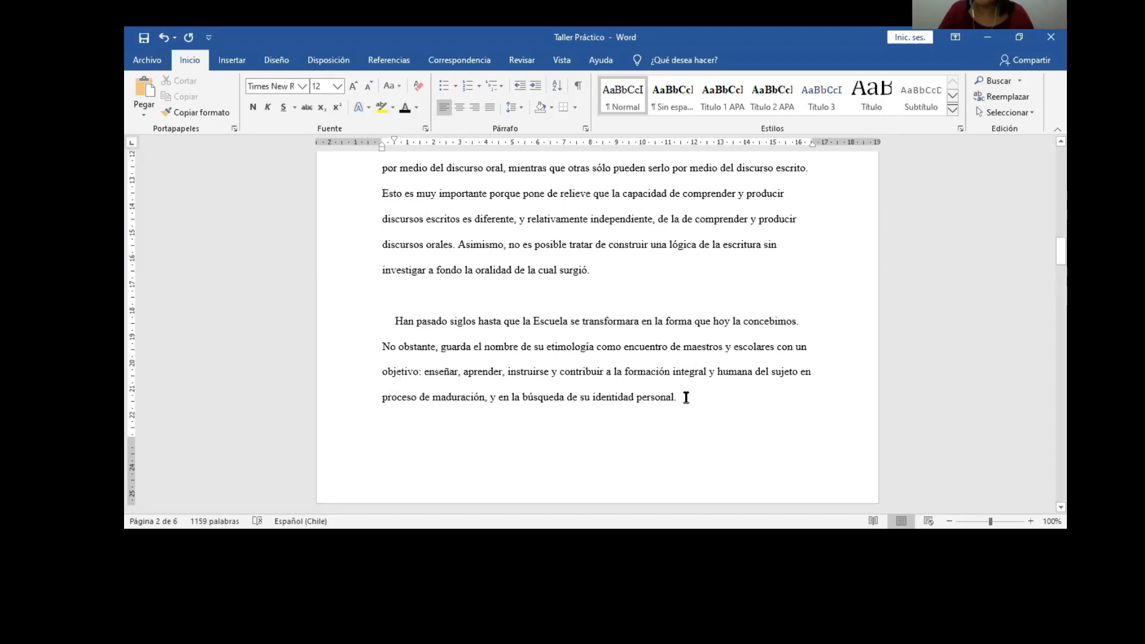
Step: Check the pasted quotation's word count and delete the blank line above it
{"action": "left_click_drag", "start_coordinate": [680, 397], "coordinate": [402, 325]}
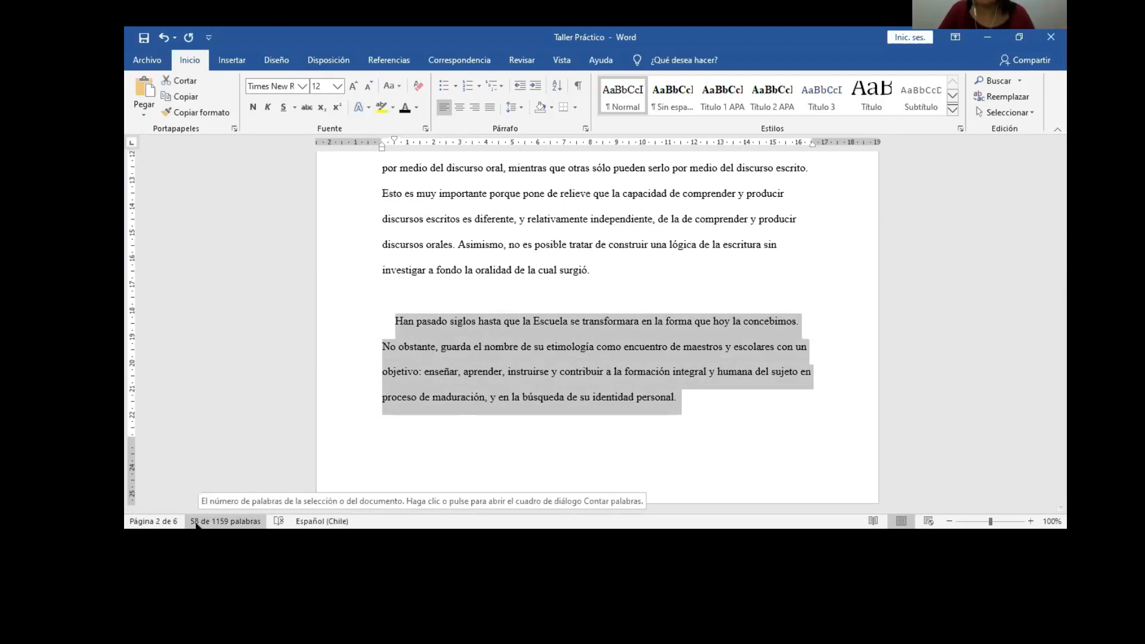
{"action": "left_click", "coordinate": [715, 393]}
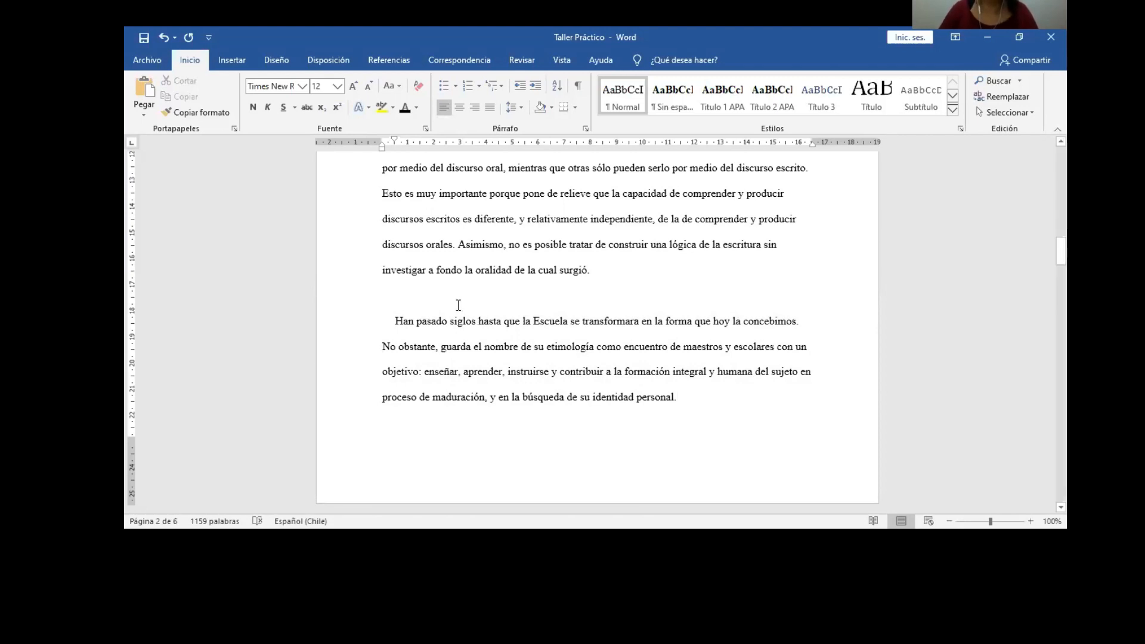
{"action": "key", "text": "Delete"}
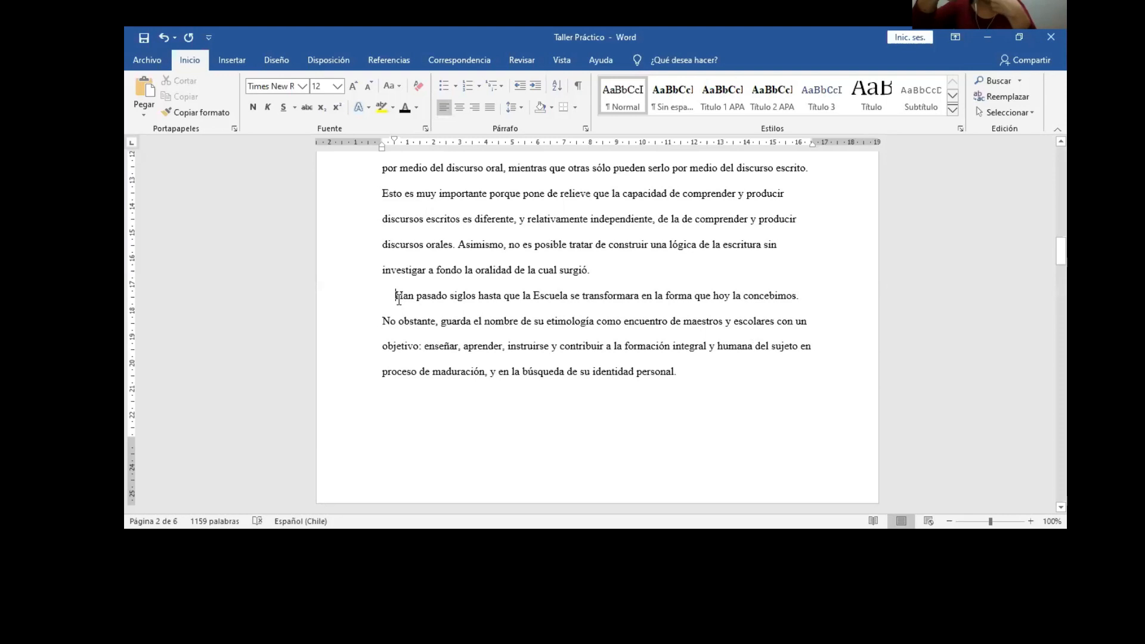
Step: Indent the whole pasted passage inward as a block quotation
{"action": "key", "text": "Tab"}
{"action": "key", "text": "Tab"}
{"action": "key", "text": "Tab"}
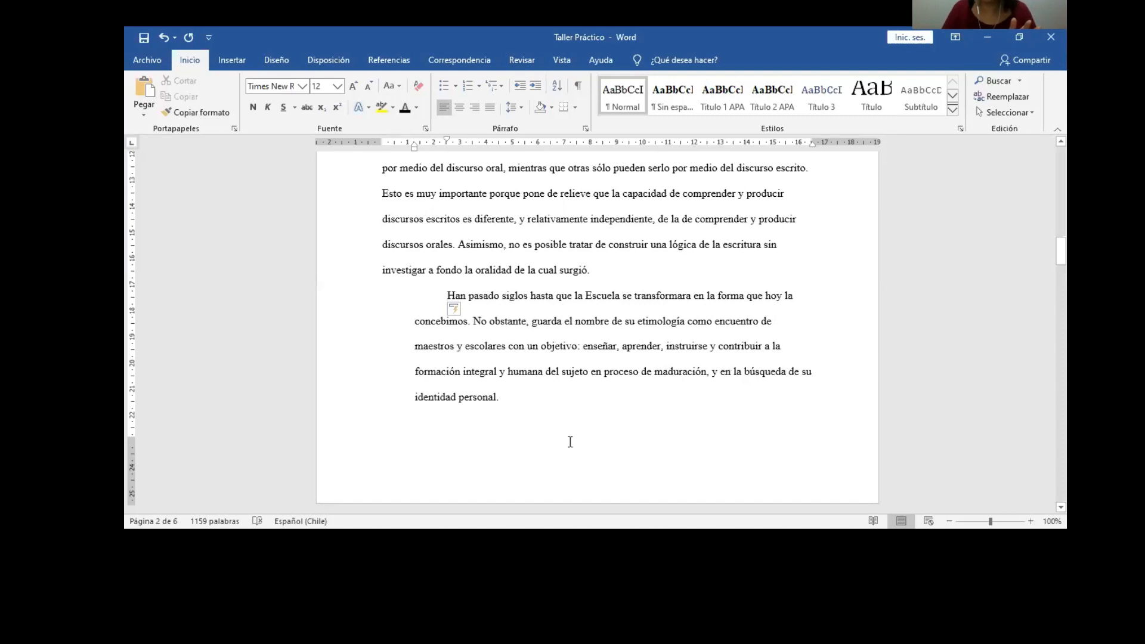
Step: Place the cursor at the end of the quotation and choose APA, Sexta edición, as the citation style
{"action": "left_click", "coordinate": [551, 402]}
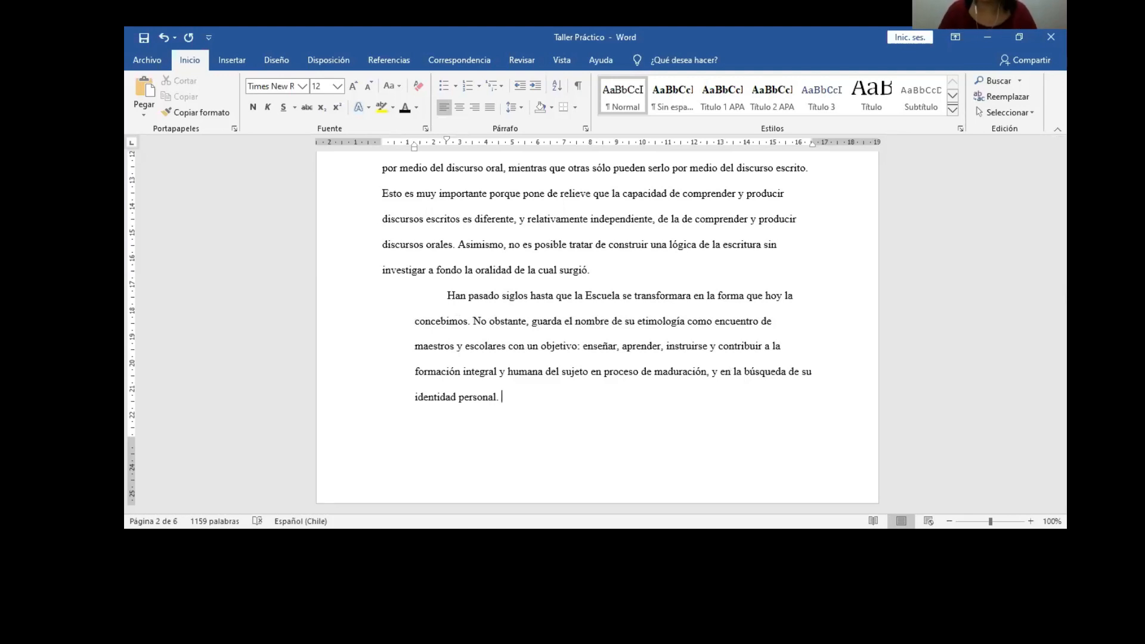
{"action": "left_click", "coordinate": [400, 54]}
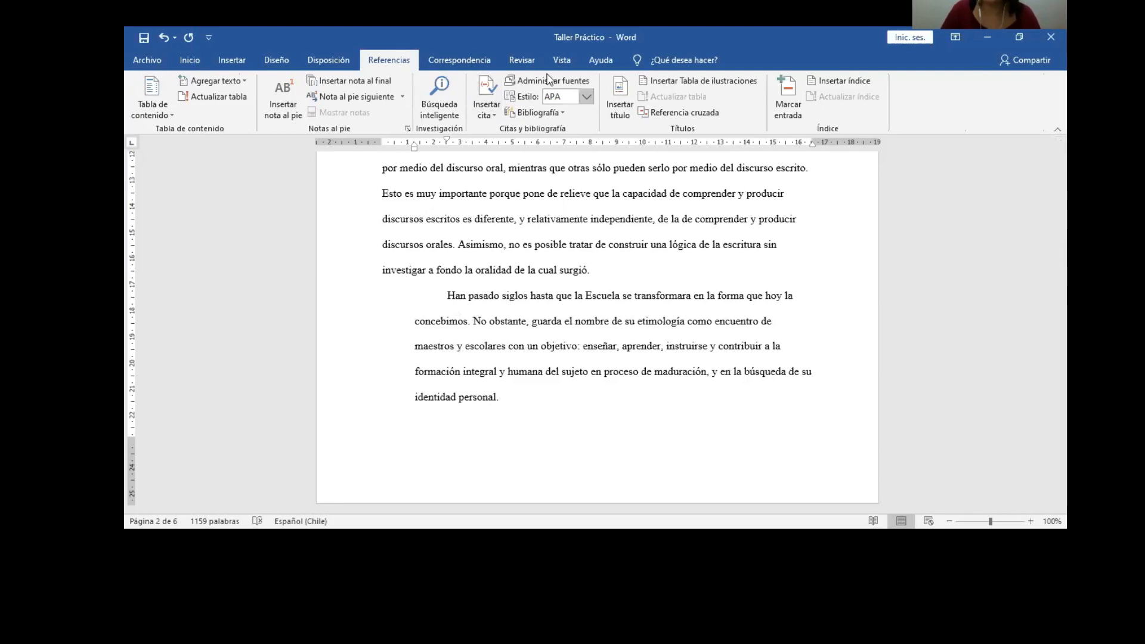
{"action": "left_click", "coordinate": [588, 98]}
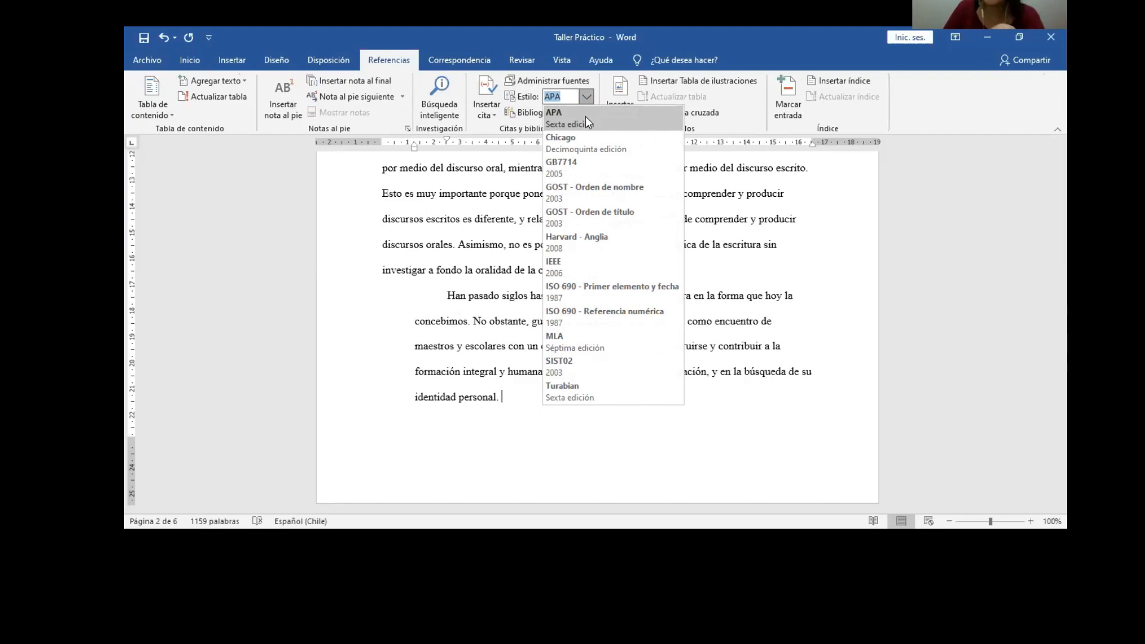
{"action": "left_click", "coordinate": [586, 118]}
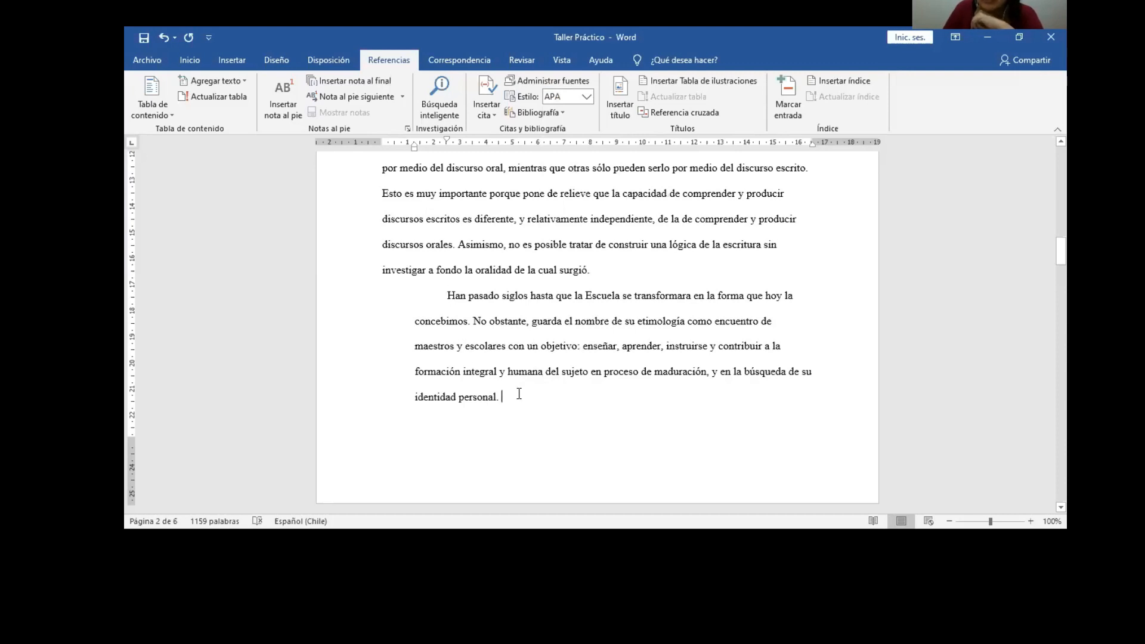
Step: Highlight the entire block quotation in yellow and return the cursor to its end
{"action": "left_click_drag", "start_coordinate": [452, 284], "coordinate": [513, 399]}
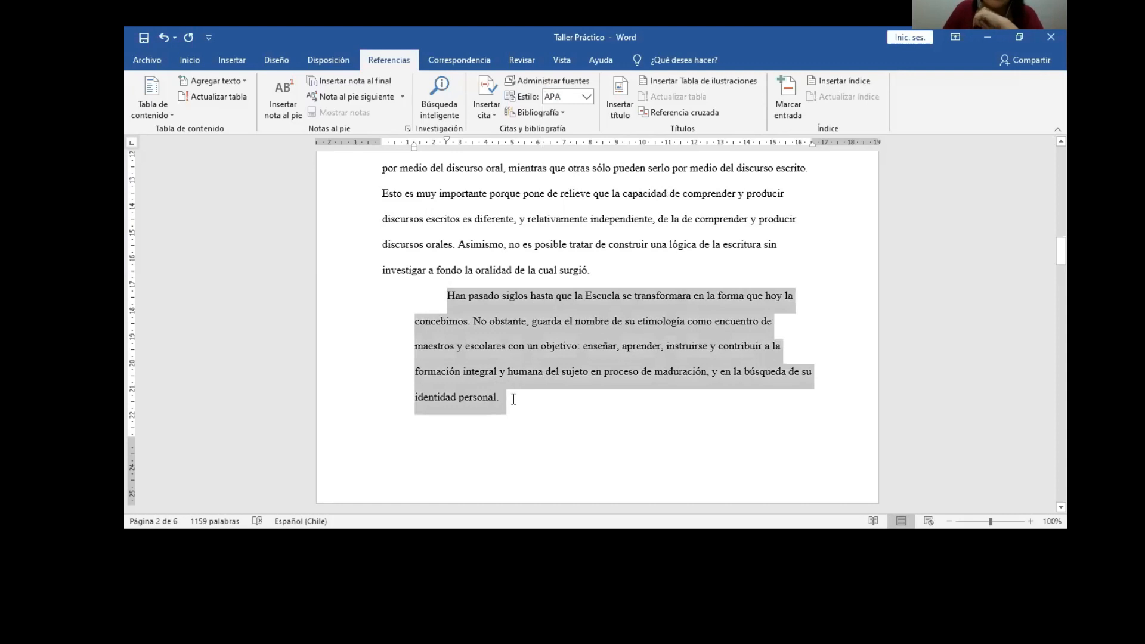
{"action": "left_click", "coordinate": [190, 60]}
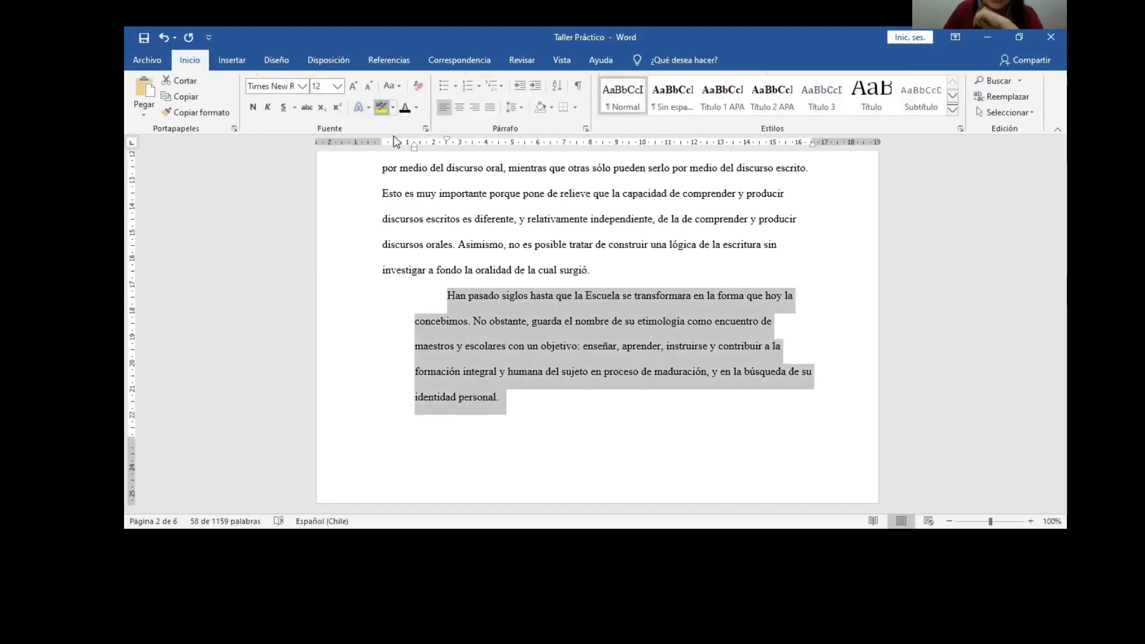
{"action": "left_click", "coordinate": [541, 394]}
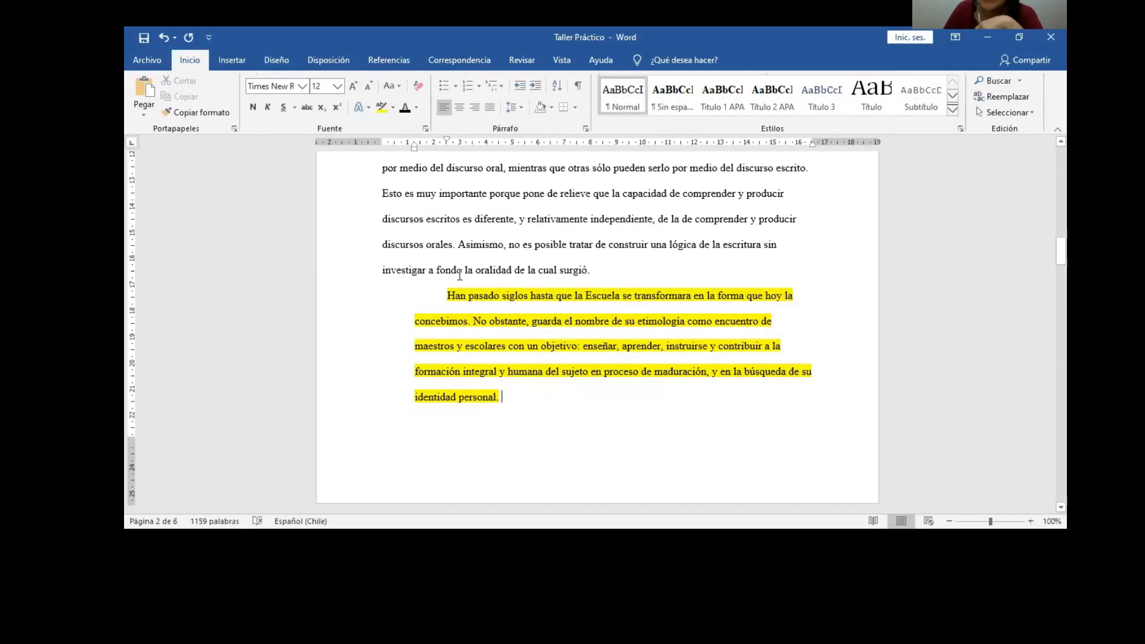
Step: Start creating a new bibliographic source for a citation at the end of the highlighted quotation
{"action": "left_click", "coordinate": [411, 60]}
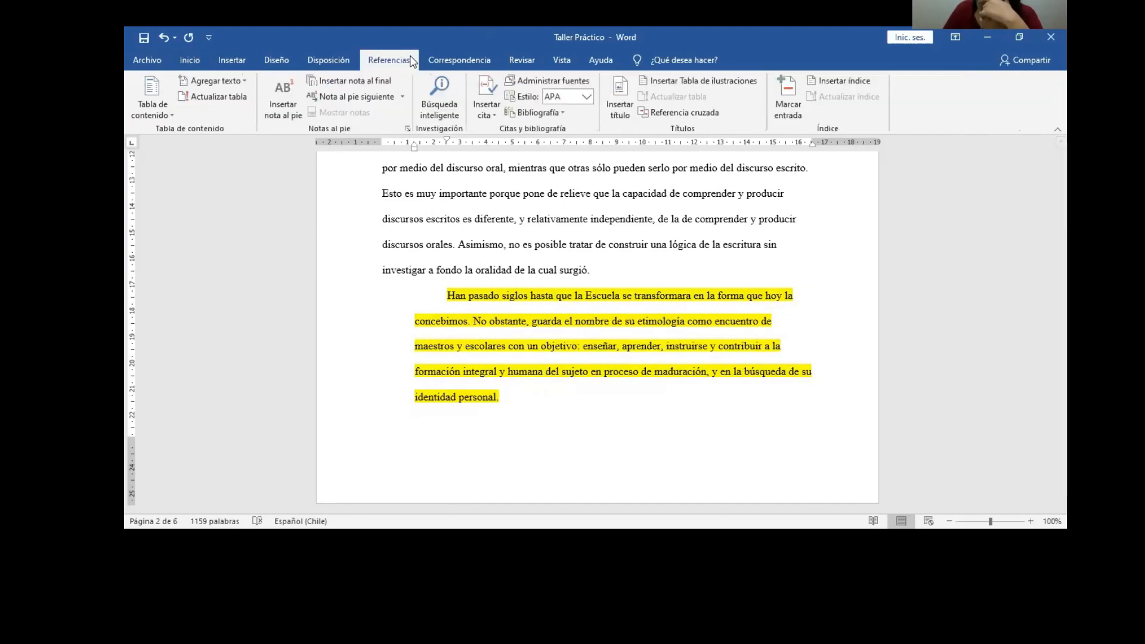
{"action": "left_click", "coordinate": [490, 116]}
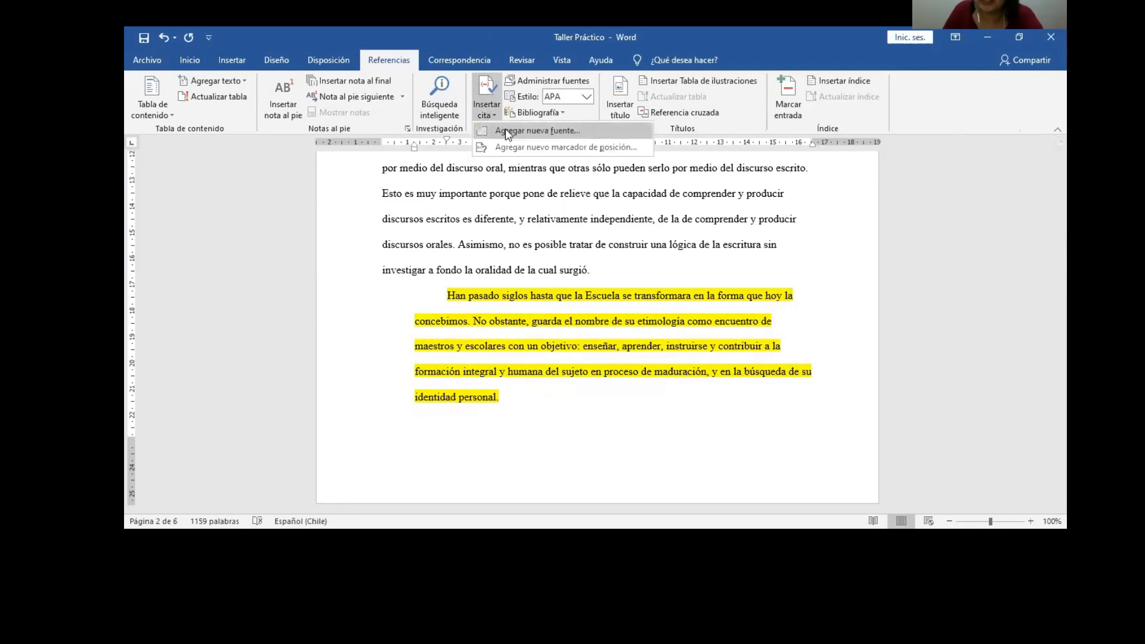
{"action": "left_click", "coordinate": [505, 131]}
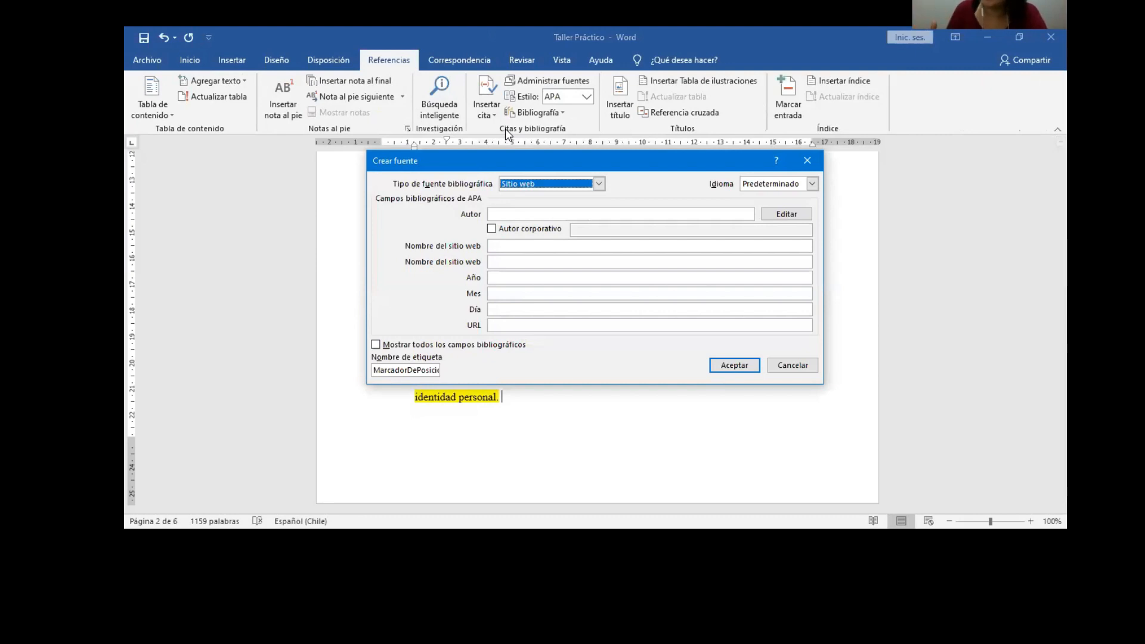
Step: Try the source types Grabación de sonido and Medios electrónicos to compare the fields each one requires
{"action": "left_click", "coordinate": [599, 185]}
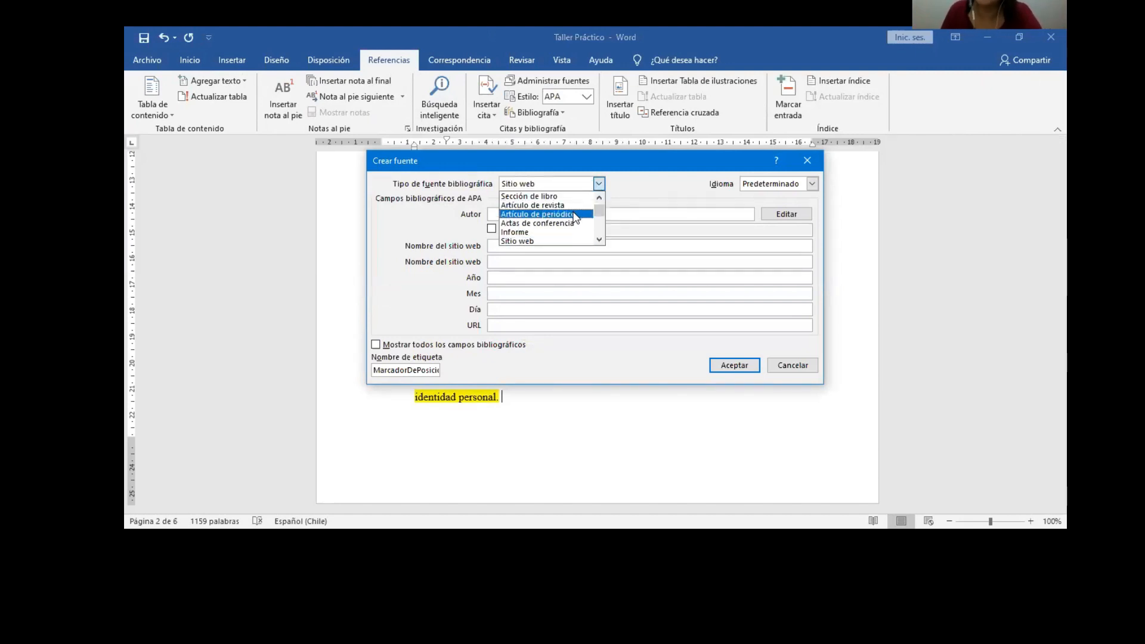
{"action": "scroll", "coordinate": [589, 238], "scroll_direction": "down", "scroll_amount": 2}
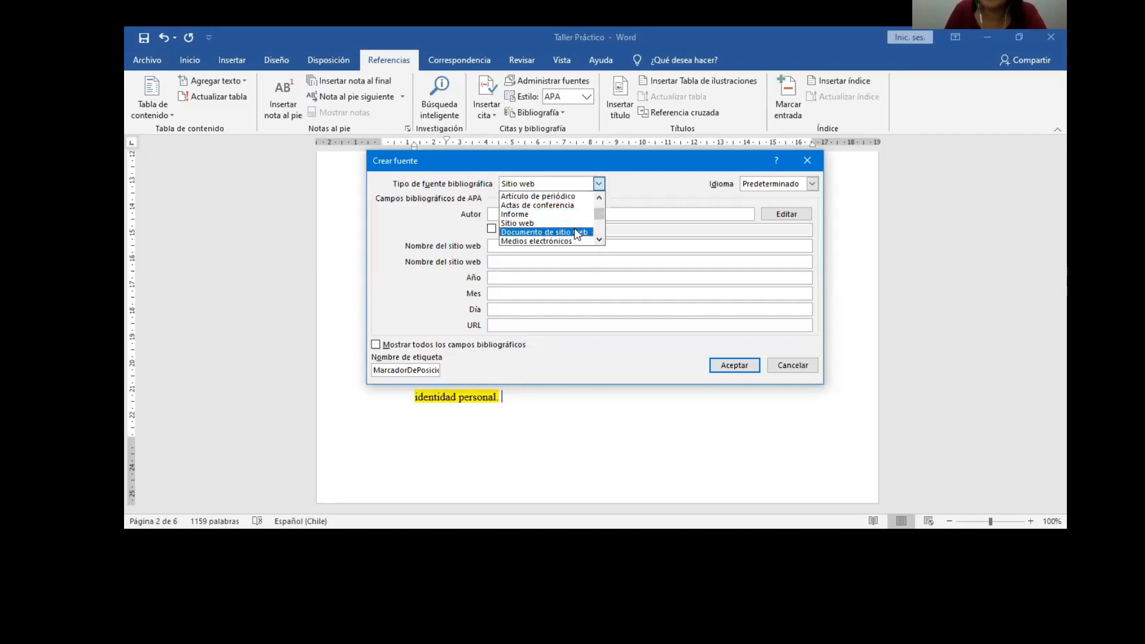
{"action": "scroll", "coordinate": [576, 234], "scroll_direction": "down", "scroll_amount": 4}
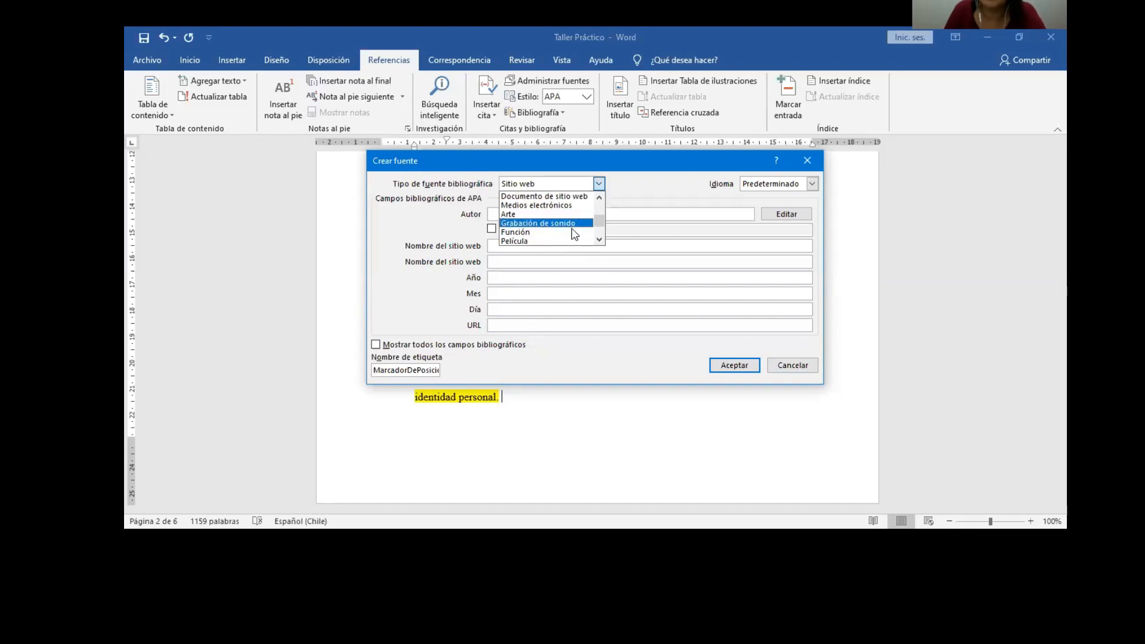
{"action": "left_click", "coordinate": [557, 223]}
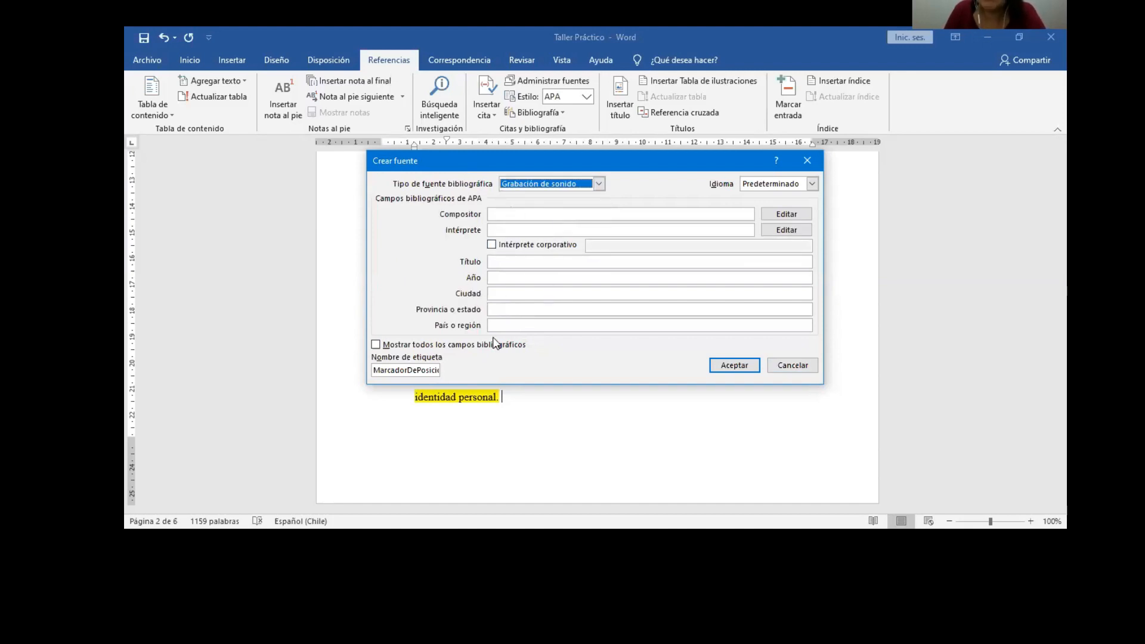
{"action": "left_click", "coordinate": [599, 184]}
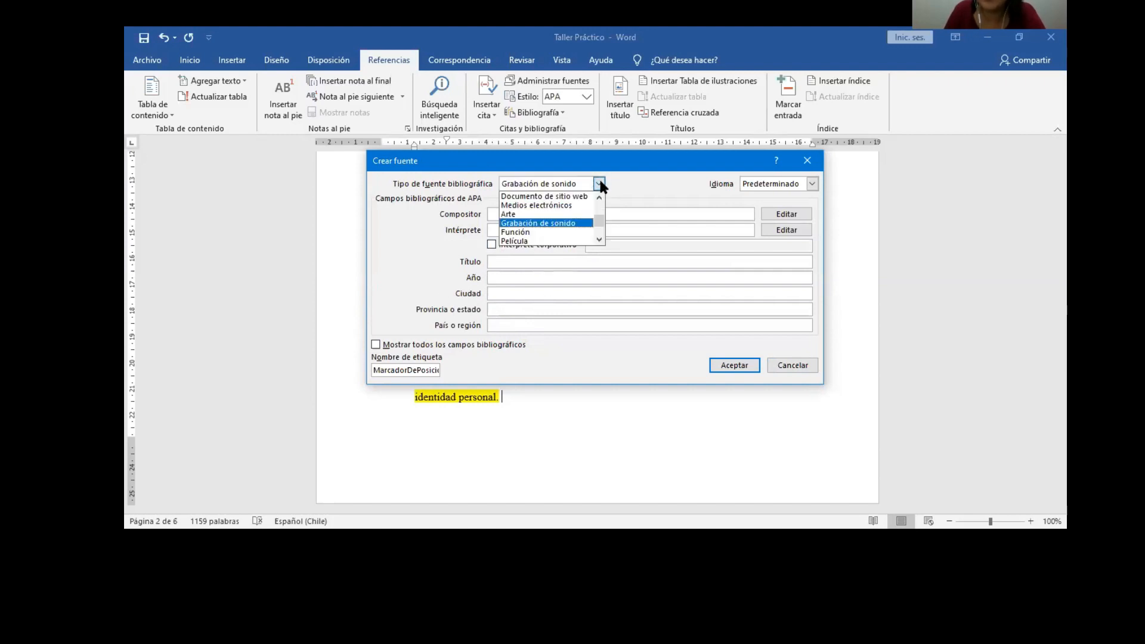
{"action": "left_click", "coordinate": [573, 206]}
Step: Set the bibliographic source type to Artículo de revista and place the cursor in the Autor field
{"action": "left_click", "coordinate": [599, 184]}
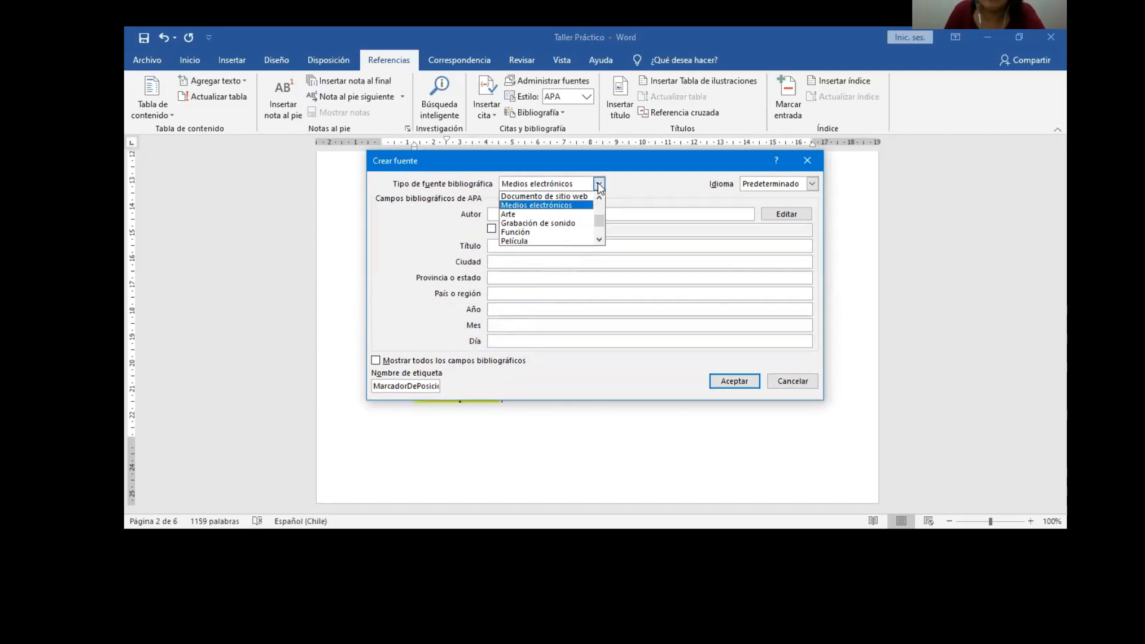
{"action": "scroll", "coordinate": [567, 215], "scroll_direction": "up", "scroll_amount": 3}
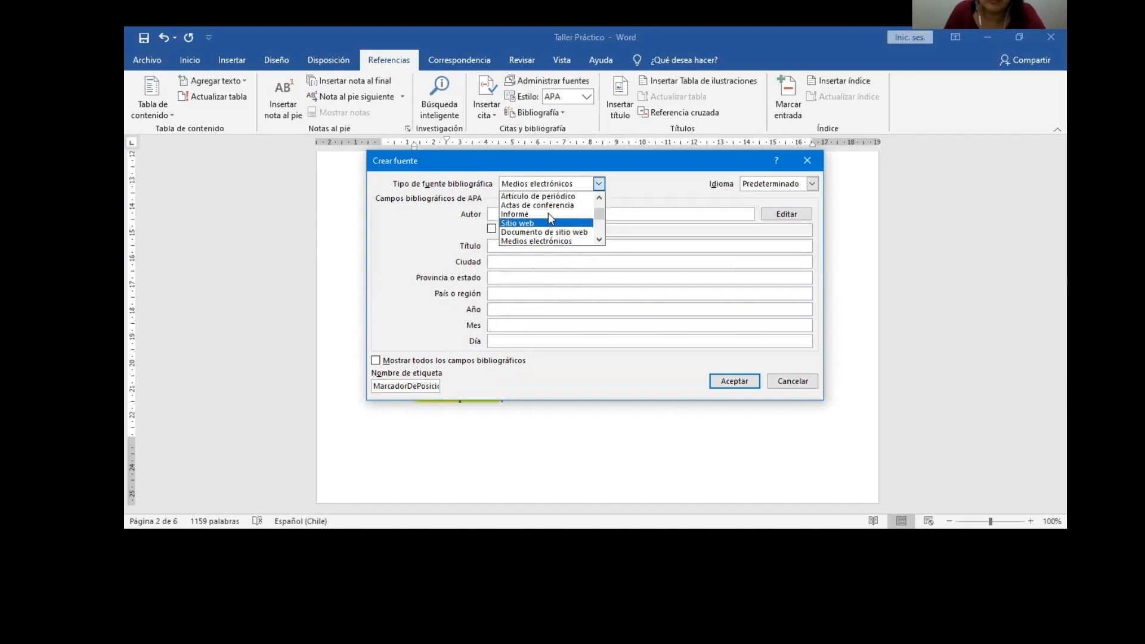
{"action": "scroll", "coordinate": [555, 215], "scroll_direction": "up", "scroll_amount": 2}
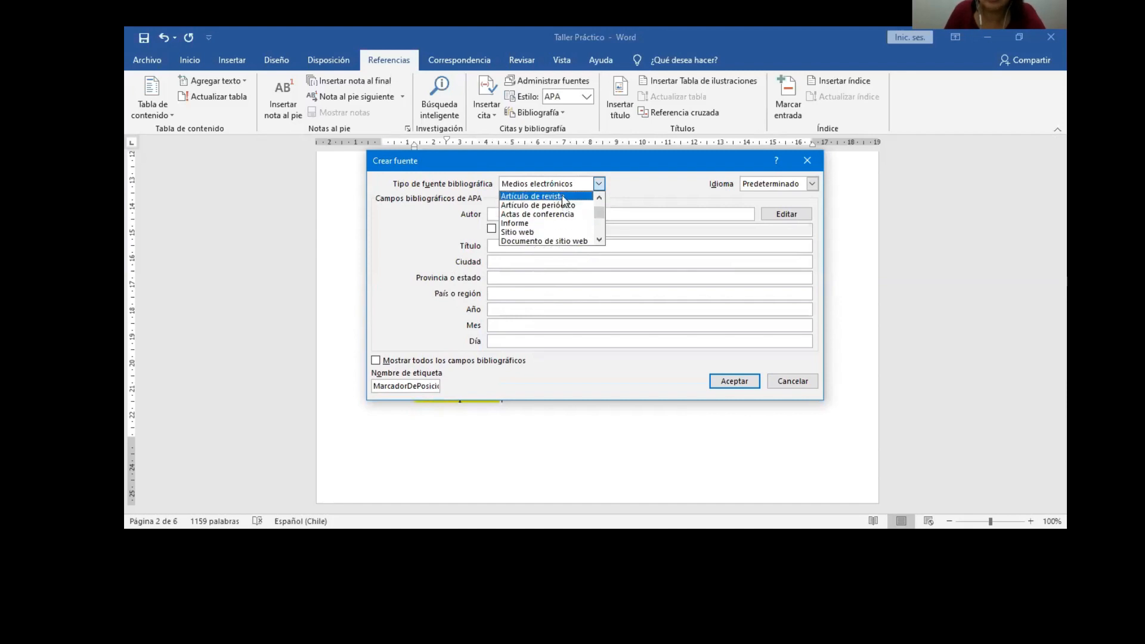
{"action": "left_click", "coordinate": [530, 196]}
{"action": "left_click", "coordinate": [525, 214]}
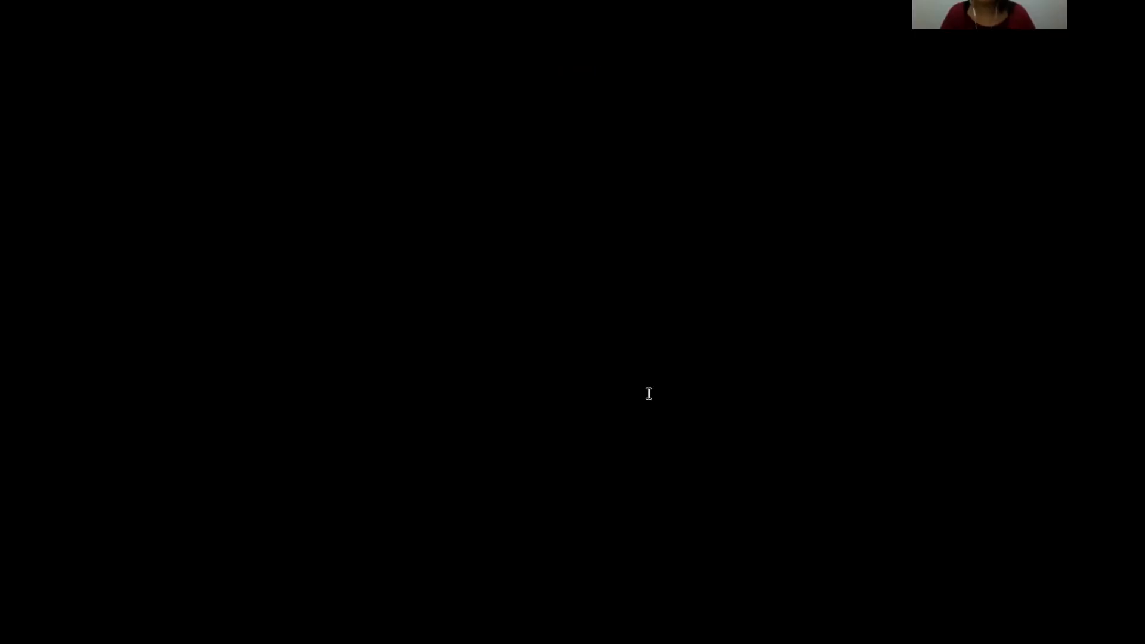
Step: Switch to the article PDF in the browser and examine its opening pages for the title, author, publication year and page numbers
{"action": "scroll", "coordinate": [651, 392], "scroll_direction": "up", "scroll_amount": 4}
{"action": "scroll", "coordinate": [651, 391], "scroll_direction": "down", "scroll_amount": 1}
{"action": "scroll", "coordinate": [651, 392], "scroll_direction": "down", "scroll_amount": 6}
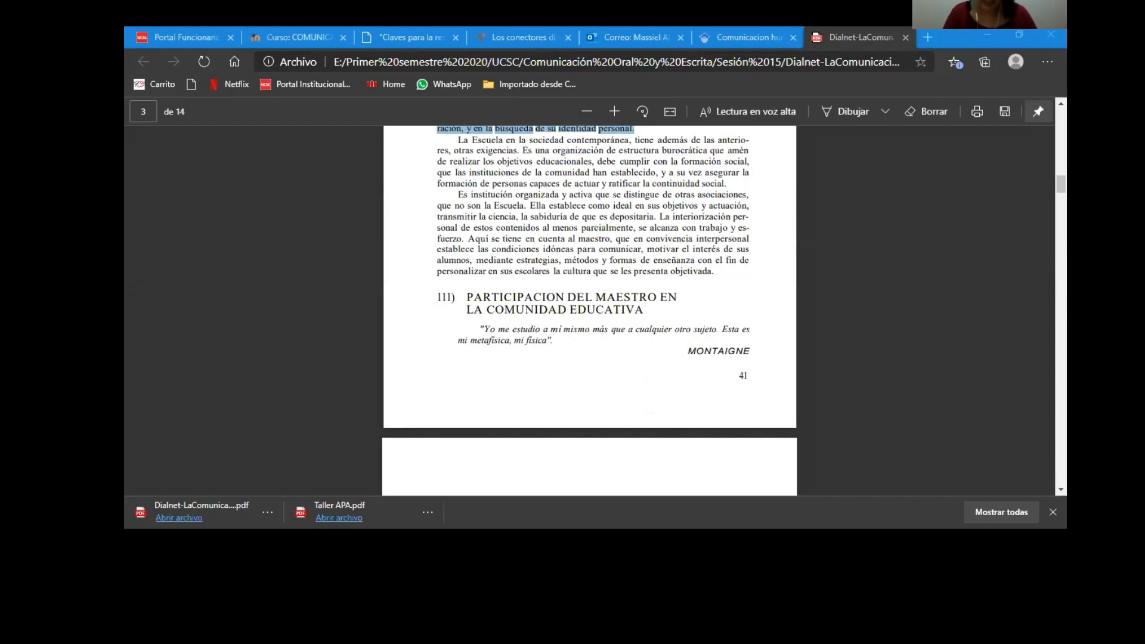
{"action": "scroll", "coordinate": [616, 286], "scroll_direction": "up", "scroll_amount": 15}
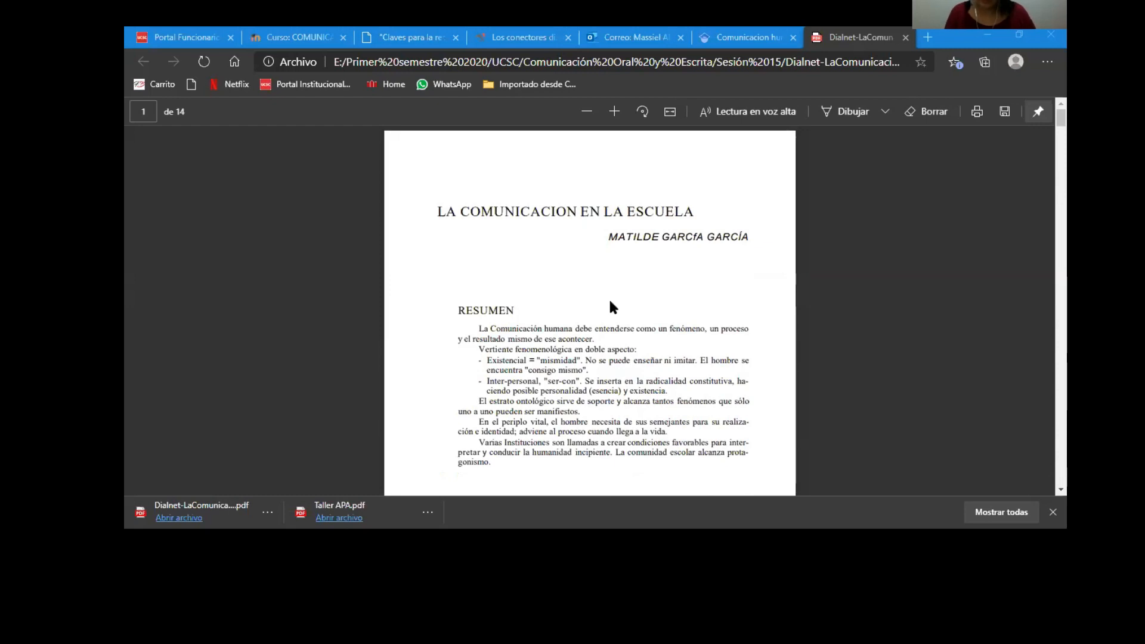
{"action": "scroll", "coordinate": [609, 302], "scroll_direction": "down", "scroll_amount": 4}
{"action": "scroll", "coordinate": [614, 299], "scroll_direction": "down", "scroll_amount": 8}
{"action": "scroll", "coordinate": [598, 346], "scroll_direction": "down", "scroll_amount": 5}
{"action": "scroll", "coordinate": [598, 346], "scroll_direction": "up", "scroll_amount": 3}
{"action": "scroll", "coordinate": [598, 346], "scroll_direction": "down", "scroll_amount": 8}
{"action": "scroll", "coordinate": [599, 345], "scroll_direction": "down", "scroll_amount": 3}
{"action": "scroll", "coordinate": [686, 376], "scroll_direction": "up", "scroll_amount": 2}
{"action": "scroll", "coordinate": [662, 371], "scroll_direction": "down", "scroll_amount": 4}
{"action": "scroll", "coordinate": [662, 371], "scroll_direction": "up", "scroll_amount": 20}
{"action": "scroll", "coordinate": [667, 358], "scroll_direction": "up", "scroll_amount": 5}
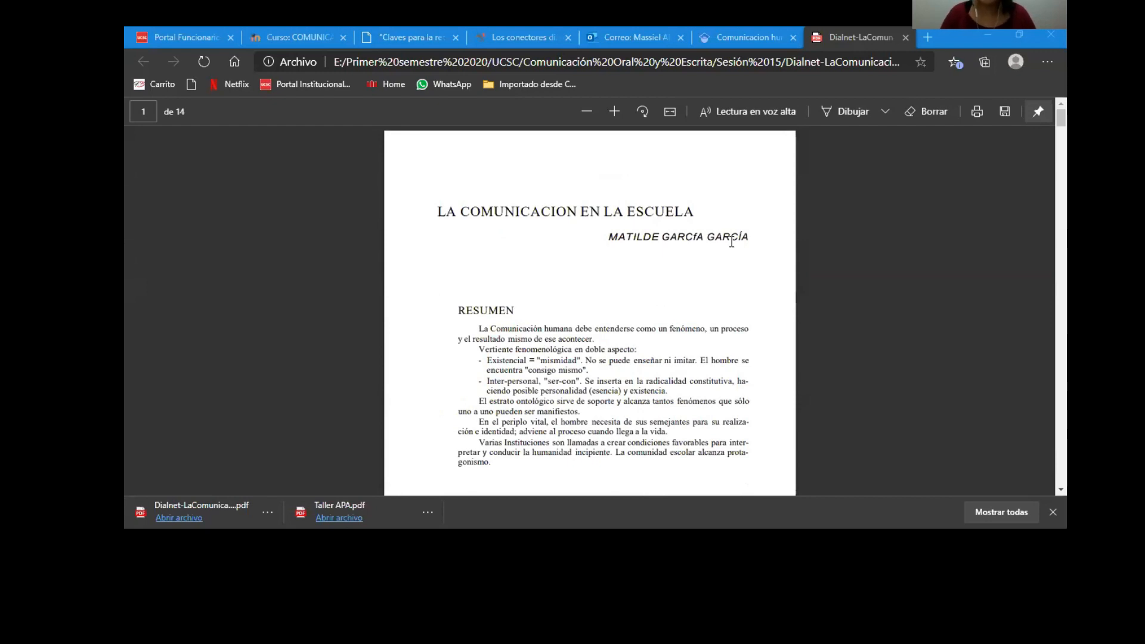
Step: Examine the article through to its closing notes, references and last page for publication details, and return to its first page
{"action": "scroll", "coordinate": [732, 241], "scroll_direction": "down", "scroll_amount": 12}
{"action": "scroll", "coordinate": [708, 260], "scroll_direction": "down", "scroll_amount": 20}
{"action": "scroll", "coordinate": [693, 255], "scroll_direction": "down", "scroll_amount": 20}
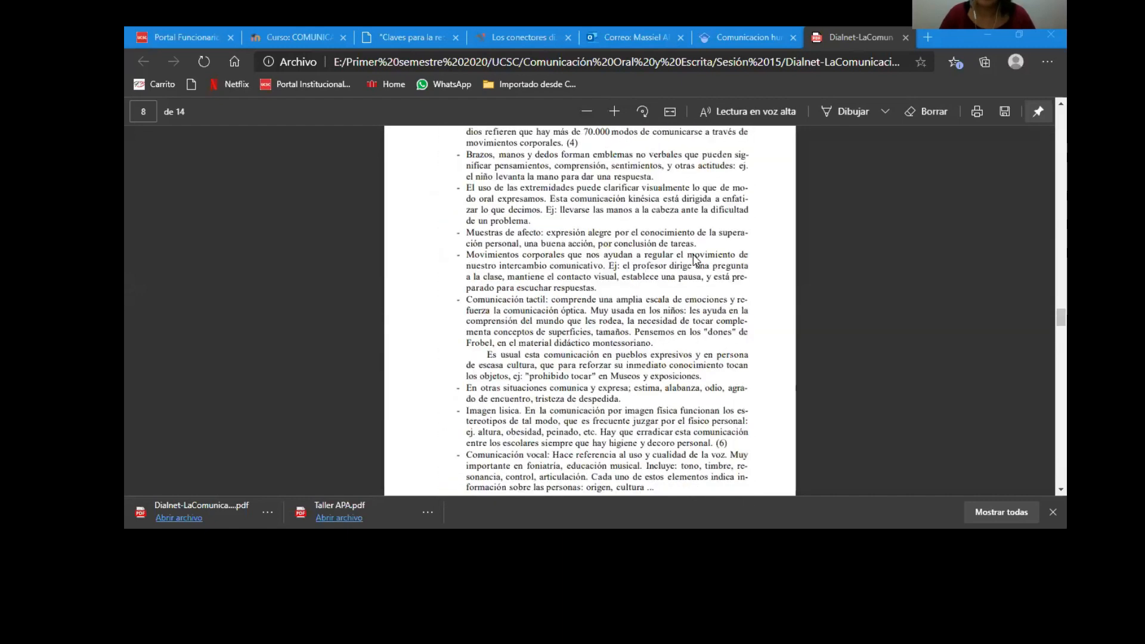
{"action": "scroll", "coordinate": [695, 260], "scroll_direction": "down", "scroll_amount": 20}
{"action": "scroll", "coordinate": [698, 257], "scroll_direction": "down", "scroll_amount": 20}
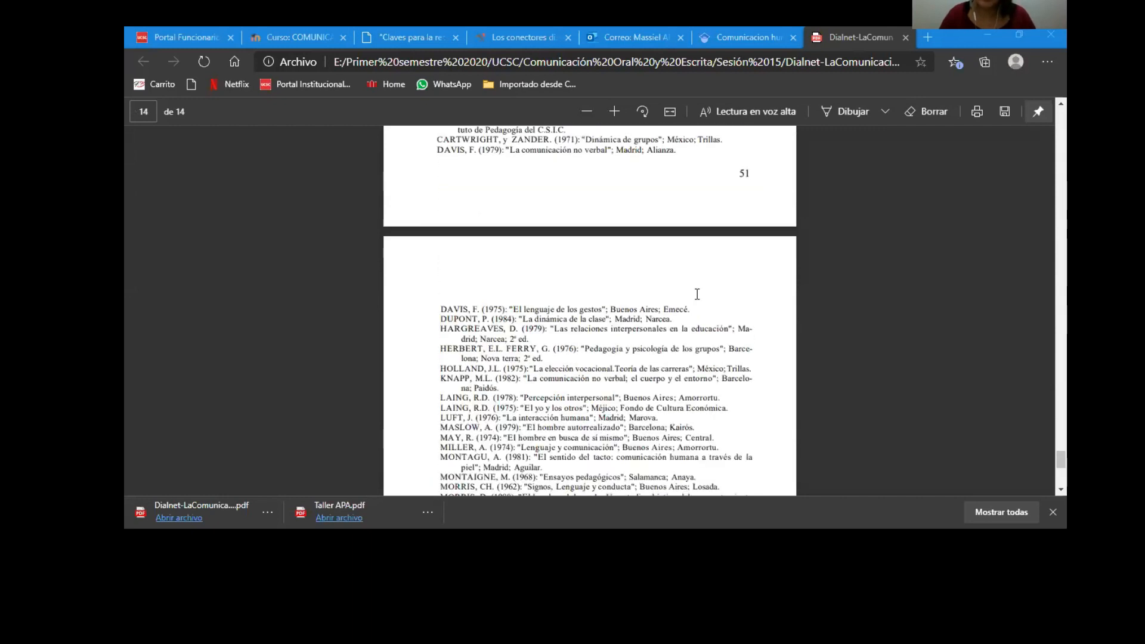
{"action": "scroll", "coordinate": [696, 294], "scroll_direction": "up", "scroll_amount": 10}
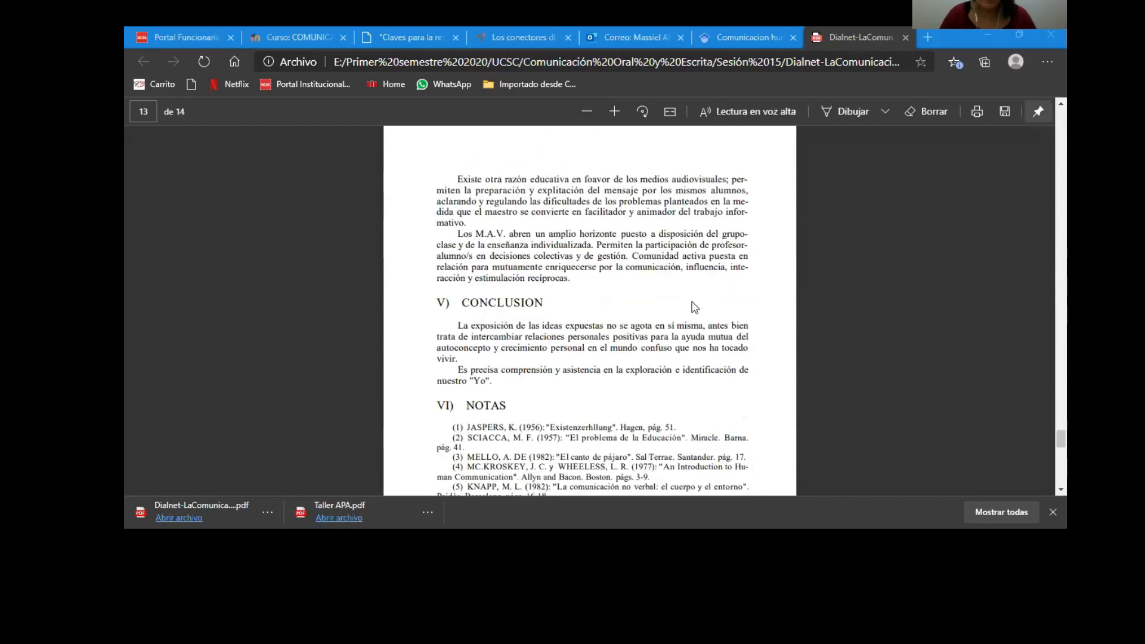
{"action": "scroll", "coordinate": [695, 307], "scroll_direction": "down", "scroll_amount": 2}
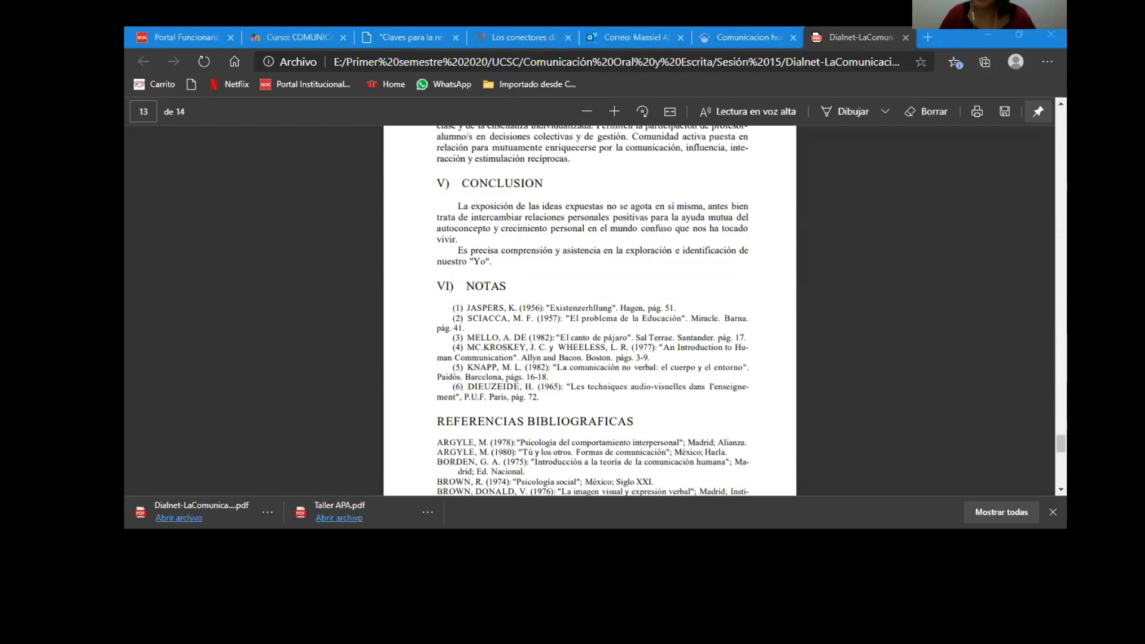
{"action": "scroll", "coordinate": [1032, 333], "scroll_direction": "down", "scroll_amount": 12}
{"action": "scroll", "coordinate": [1033, 333], "scroll_direction": "up", "scroll_amount": 3}
{"action": "scroll", "coordinate": [1030, 330], "scroll_direction": "up", "scroll_amount": 4}
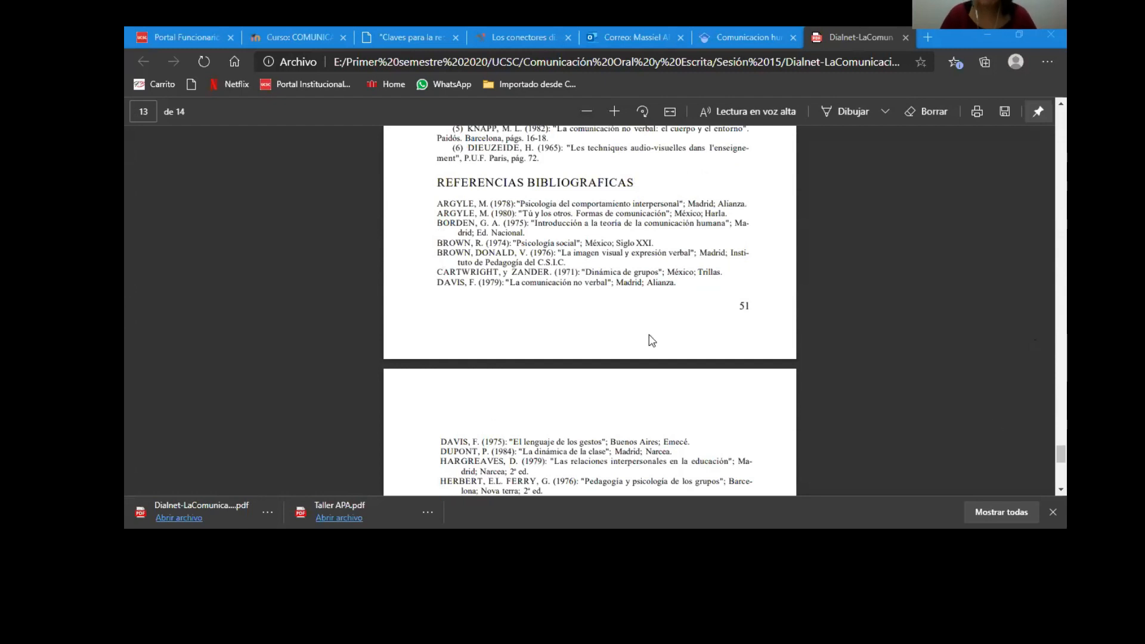
{"action": "scroll", "coordinate": [756, 371], "scroll_direction": "up", "scroll_amount": 1}
{"action": "scroll", "coordinate": [754, 367], "scroll_direction": "up", "scroll_amount": 15}
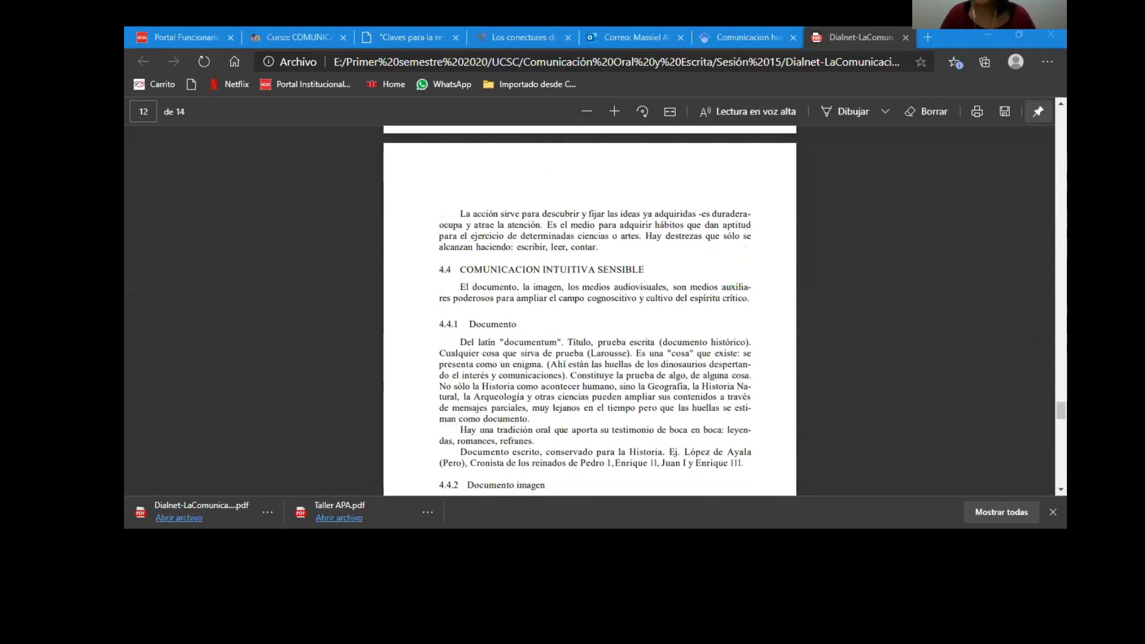
{"action": "left_click_drag", "start_coordinate": [1061, 410], "coordinate": [1061, 475]}
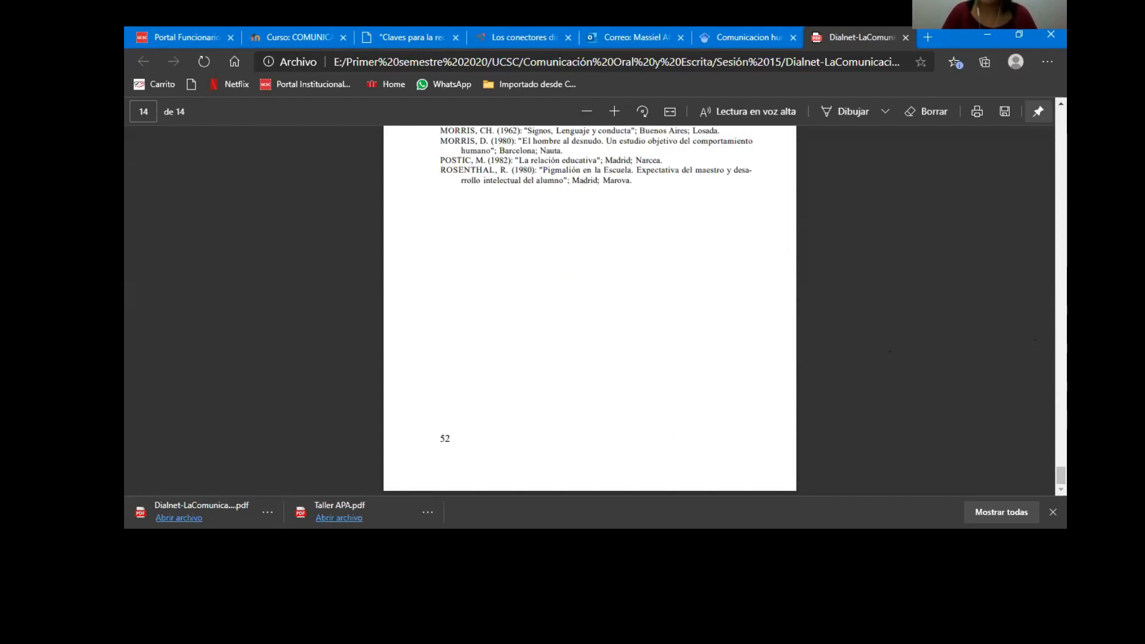
{"action": "scroll", "coordinate": [885, 339], "scroll_direction": "up", "scroll_amount": 4}
{"action": "left_click_drag", "start_coordinate": [1061, 465], "coordinate": [1061, 116]}
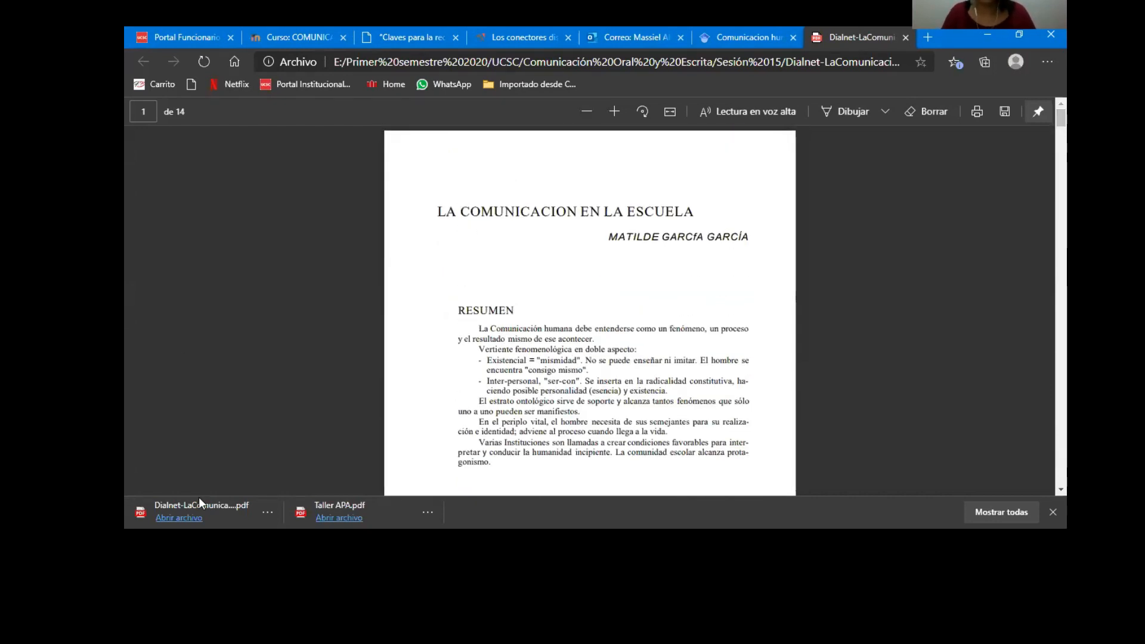
Step: Switch back to Word and enter the article author's name and the title "La comunicación en la escuela" for the new source
{"action": "key", "text": "alt+Tab"}
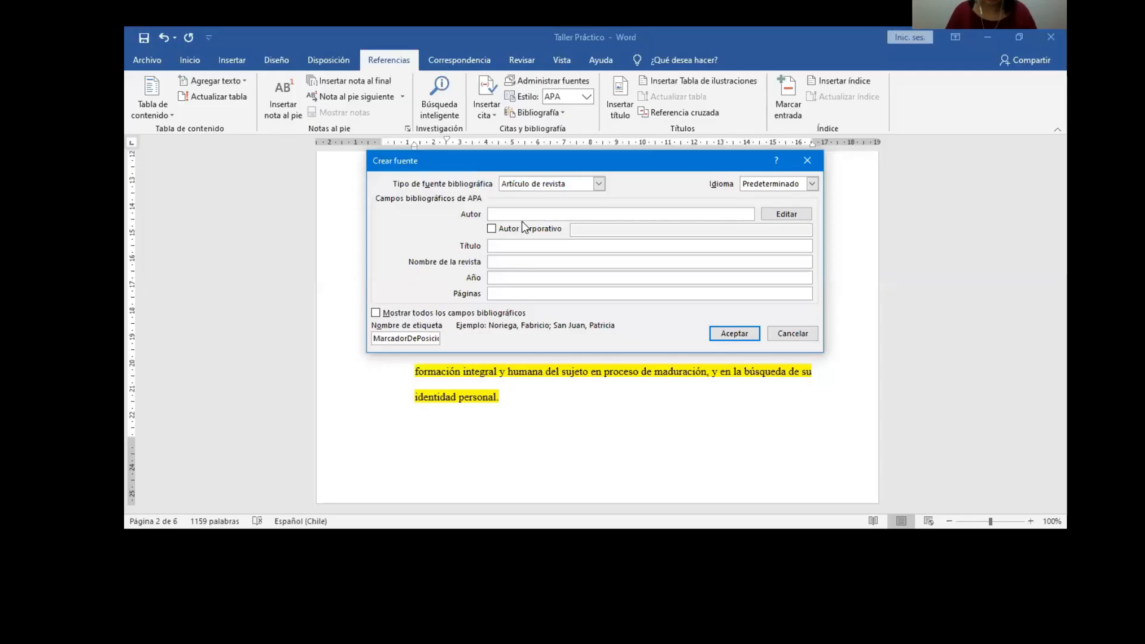
{"action": "type", "text": "Matilde ga"}
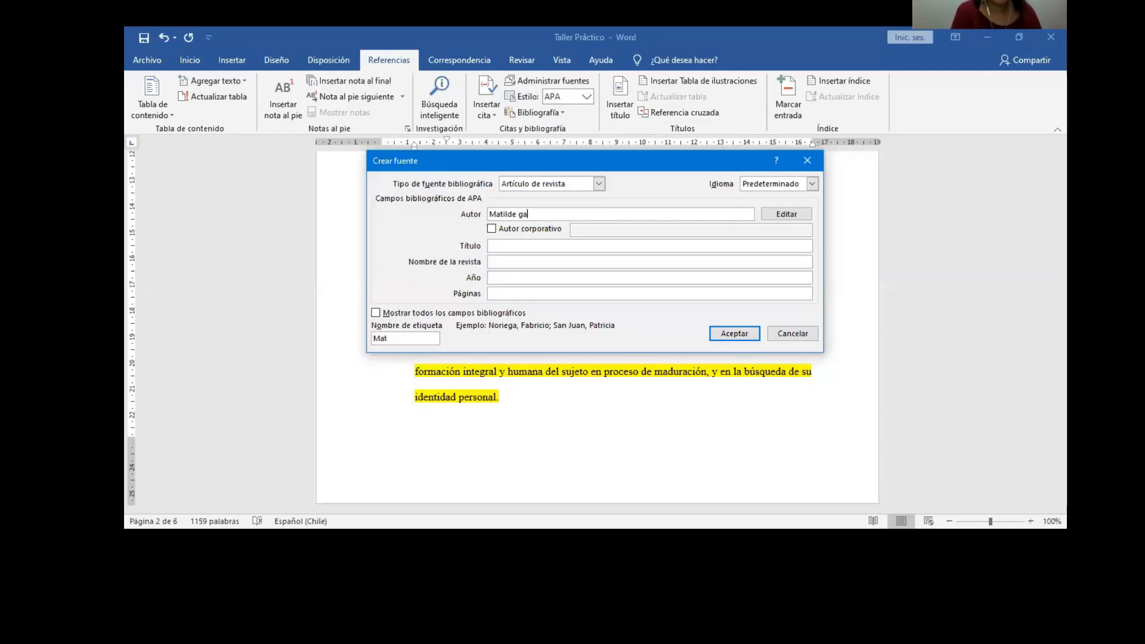
{"action": "type", "text": "r"}
{"action": "key", "text": "BackSpace"}
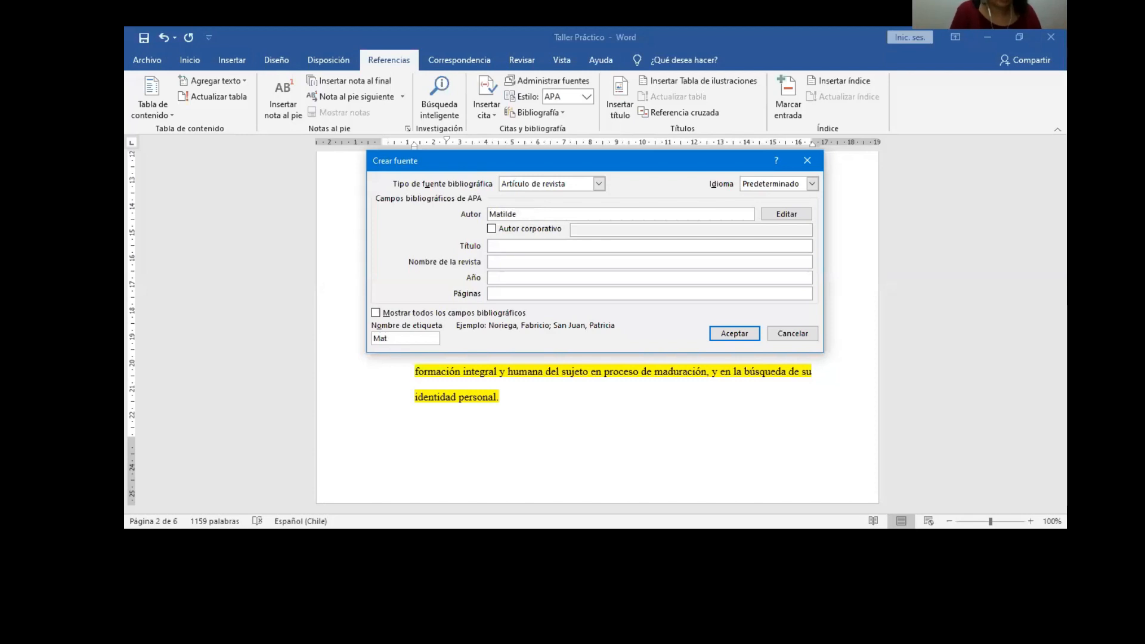
{"action": "type", "text": "ía"}
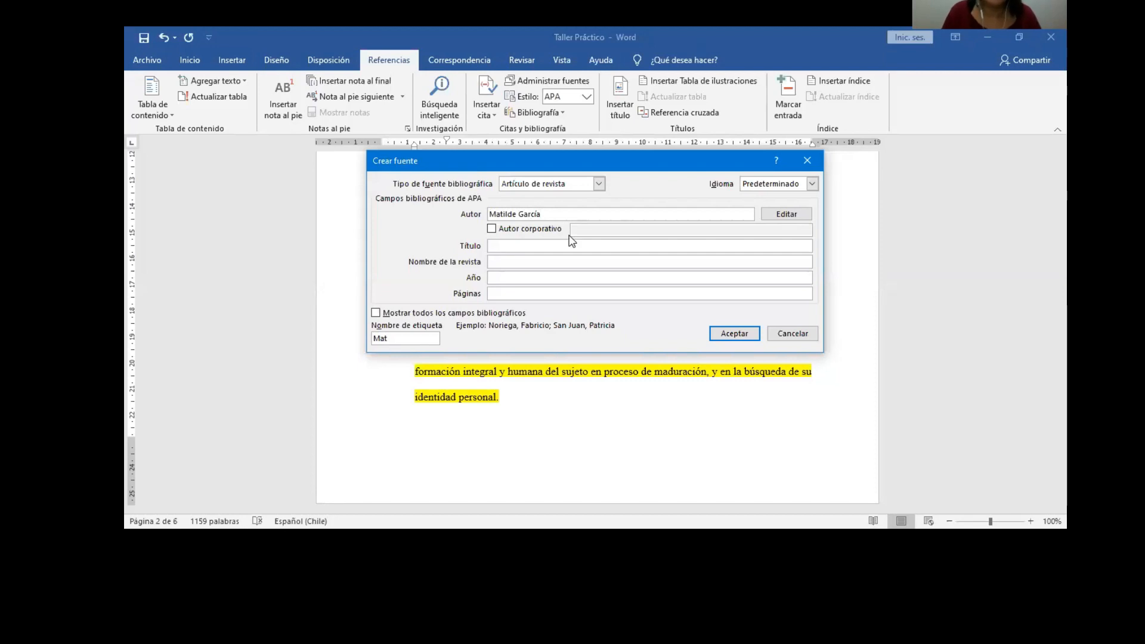
{"action": "left_click", "coordinate": [552, 242]}
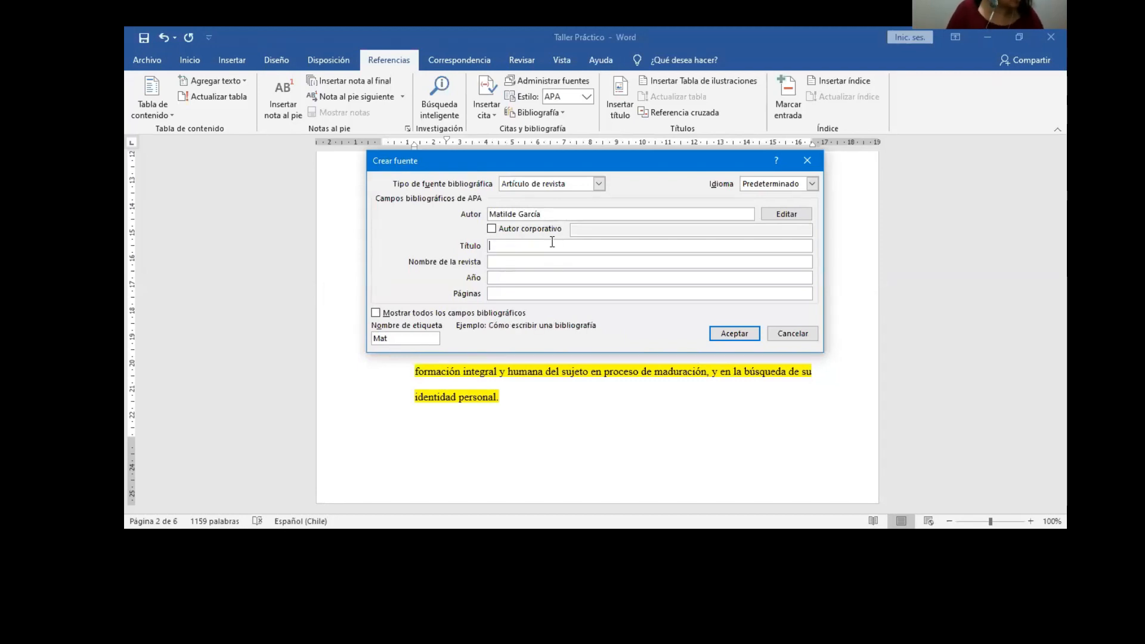
{"action": "type", "text": "La c"}
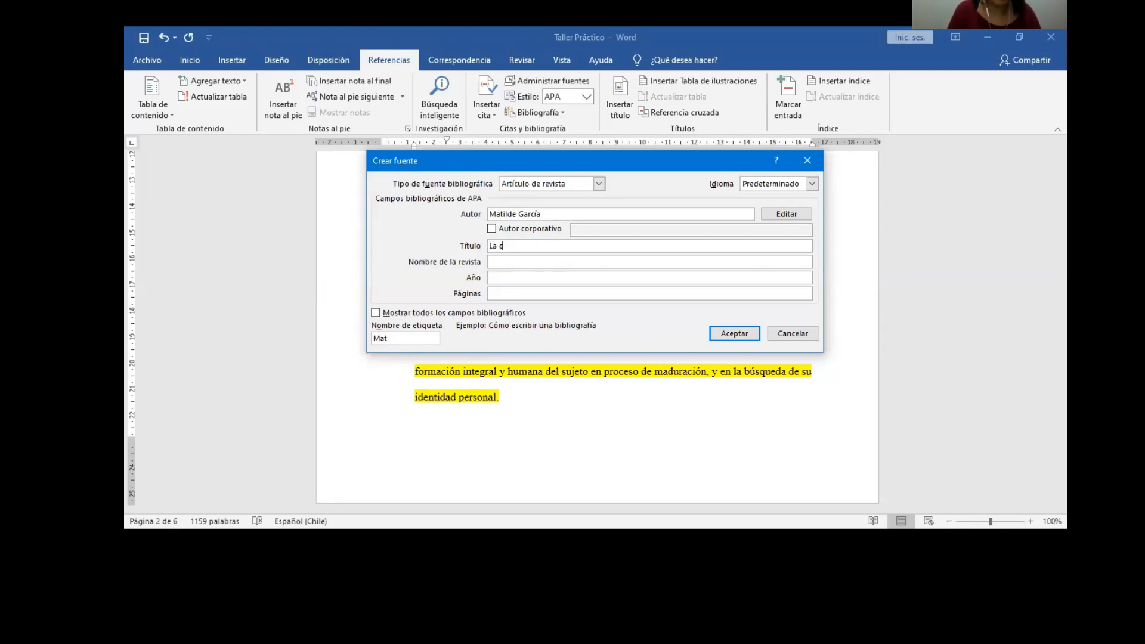
{"action": "type", "text": "omunicaci"}
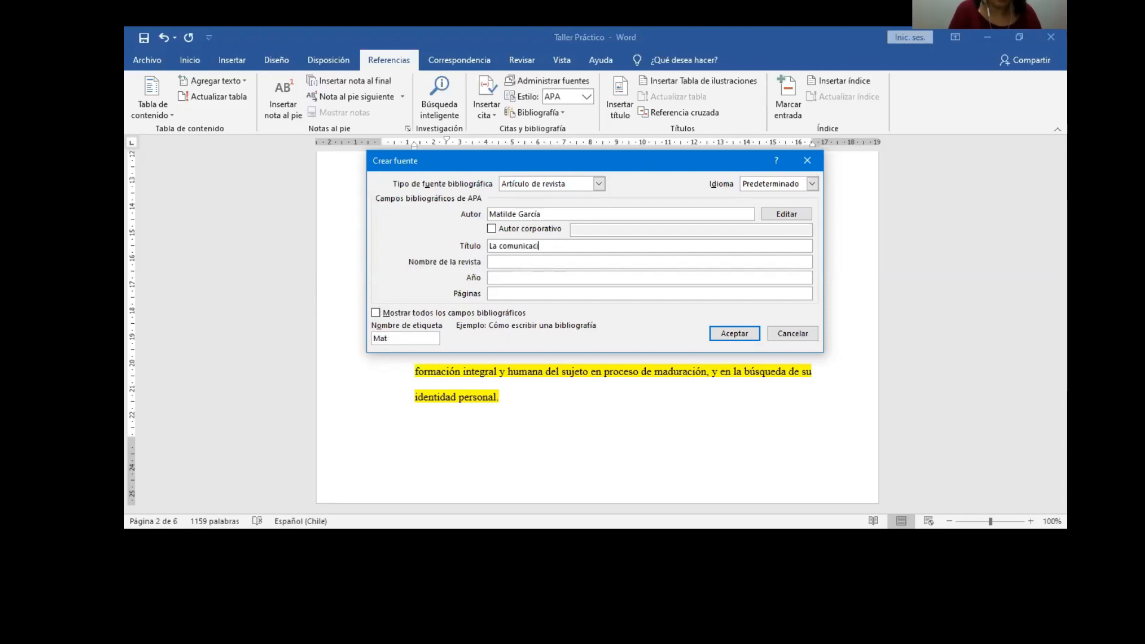
{"action": "type", "text": "ón en la escuela"}
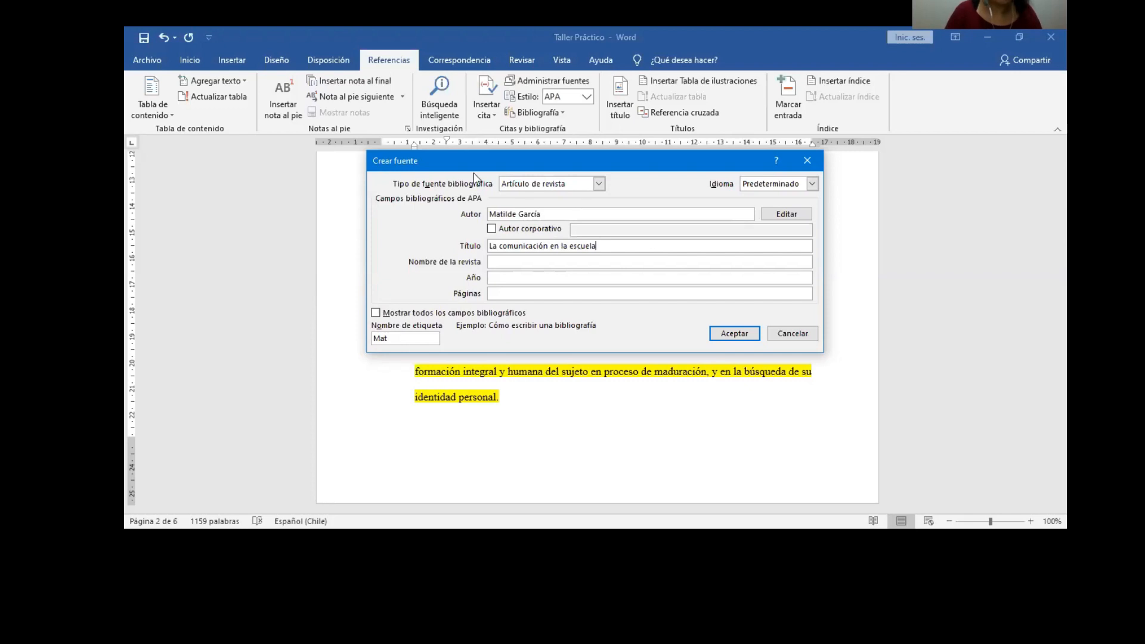
Step: Reuse the author's name from the Autor field as the Nombre de la revista of the source
{"action": "left_click", "coordinate": [515, 257]}
{"action": "left_click_drag", "start_coordinate": [554, 215], "coordinate": [481, 216]}
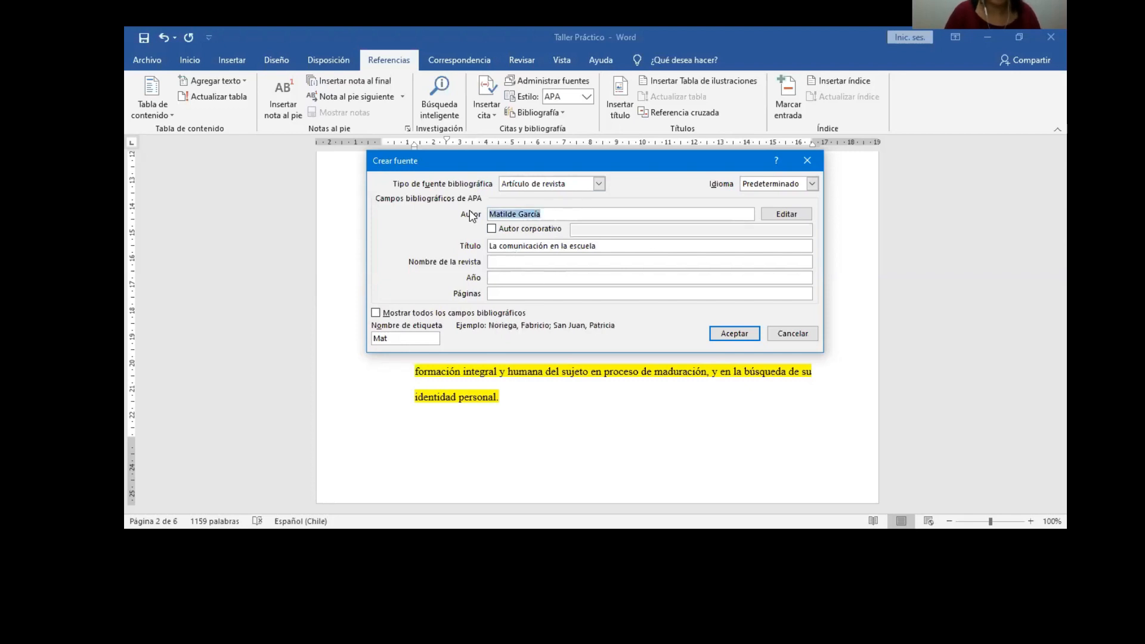
{"action": "left_click", "coordinate": [517, 262]}
{"action": "type", "text": "Matilde García"}
Step: Set the source's year to s.f. and its pages to 39-52, and accept it to insert the citation
{"action": "left_click", "coordinate": [510, 278]}
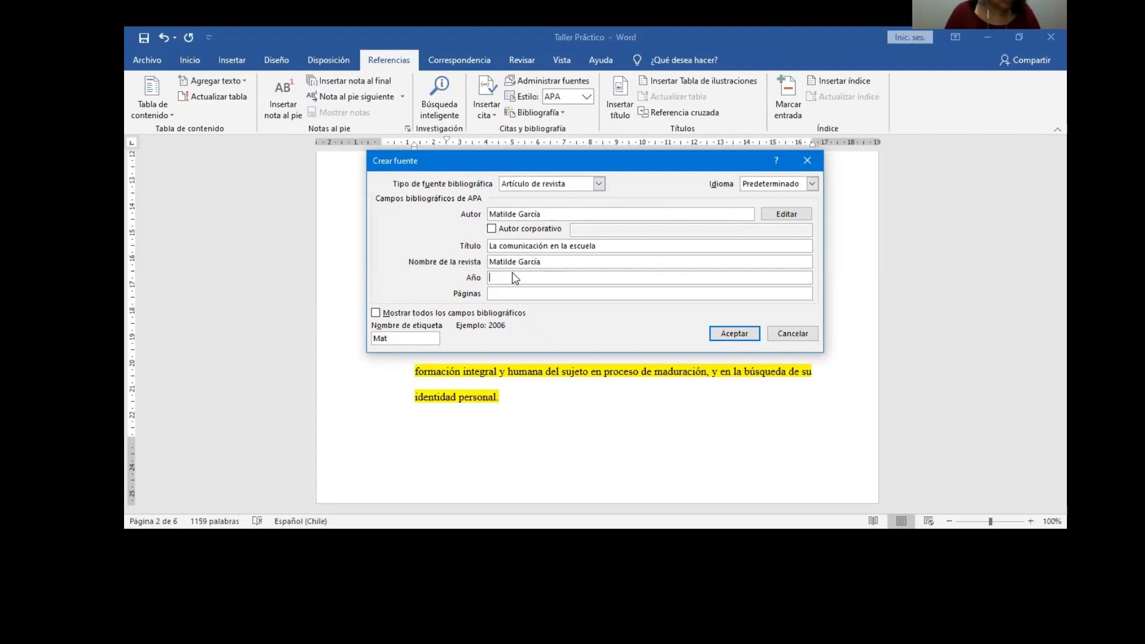
{"action": "type", "text": "s.f."}
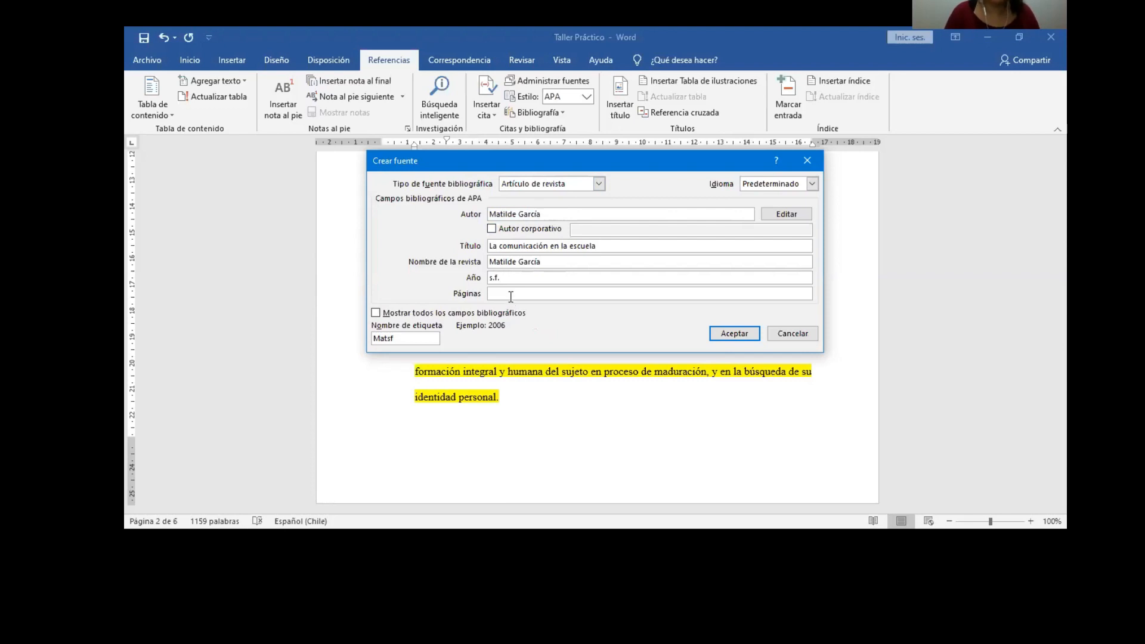
{"action": "left_click", "coordinate": [511, 293]}
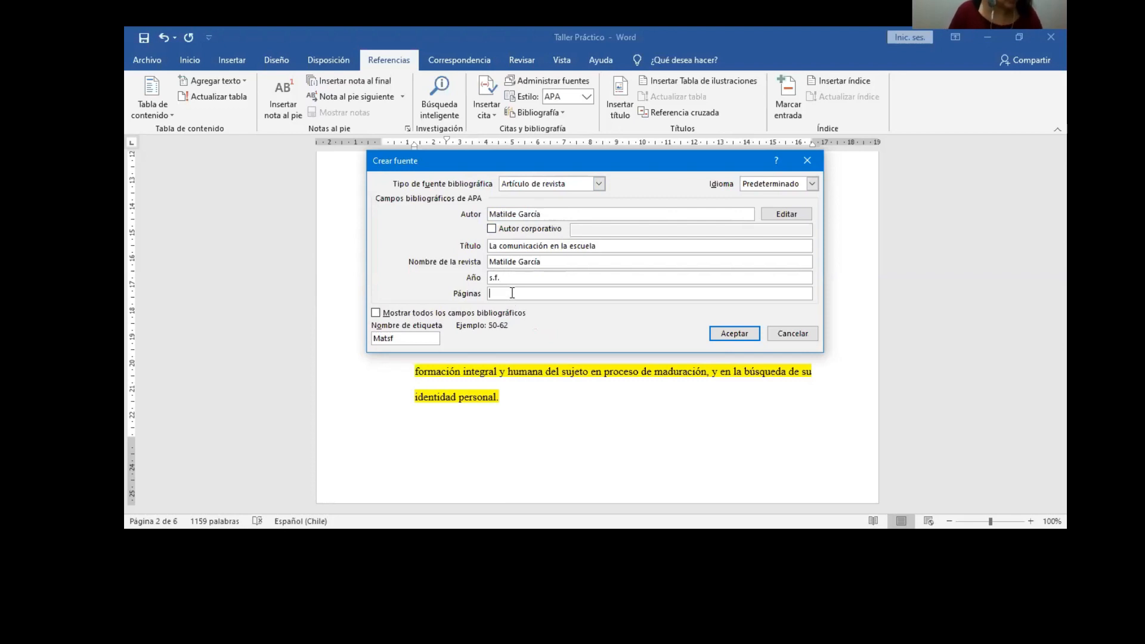
{"action": "type", "text": "39-52"}
{"action": "left_click", "coordinate": [728, 336]}
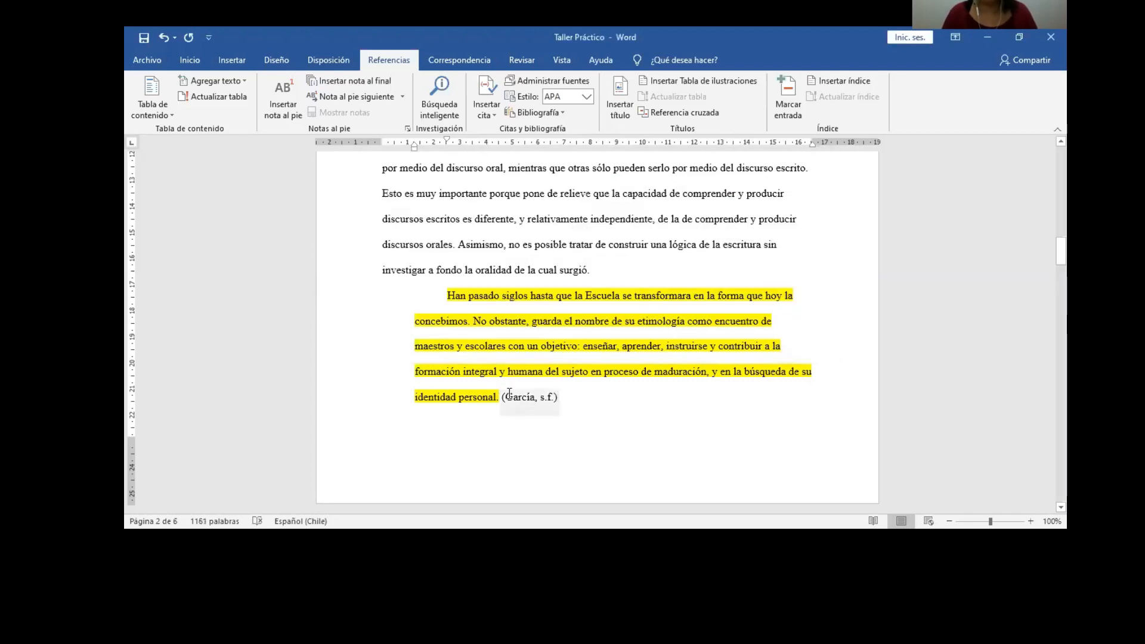
Step: Edit the citation after the highlighted quotation to add page 41
{"action": "left_click", "coordinate": [548, 396]}
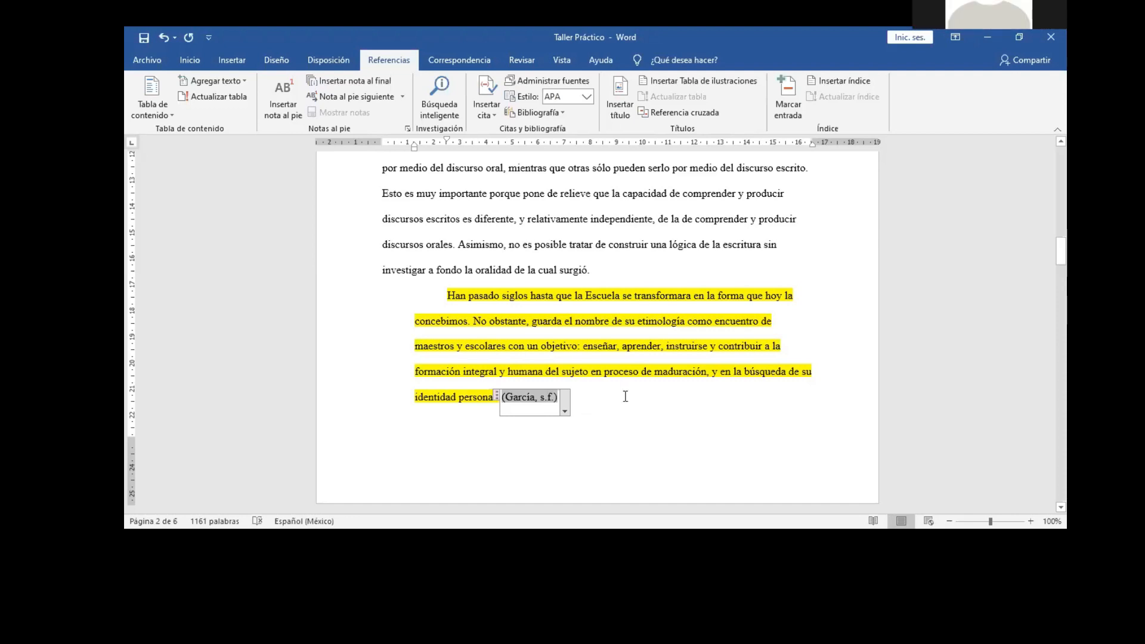
{"action": "left_click", "coordinate": [564, 412]}
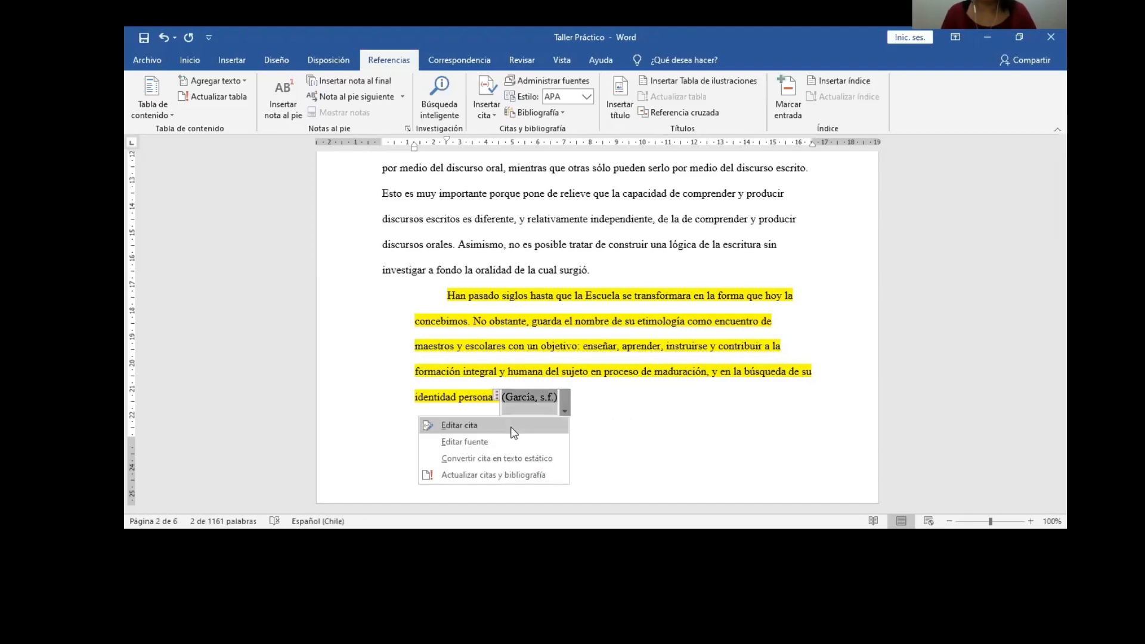
{"action": "left_click", "coordinate": [509, 425]}
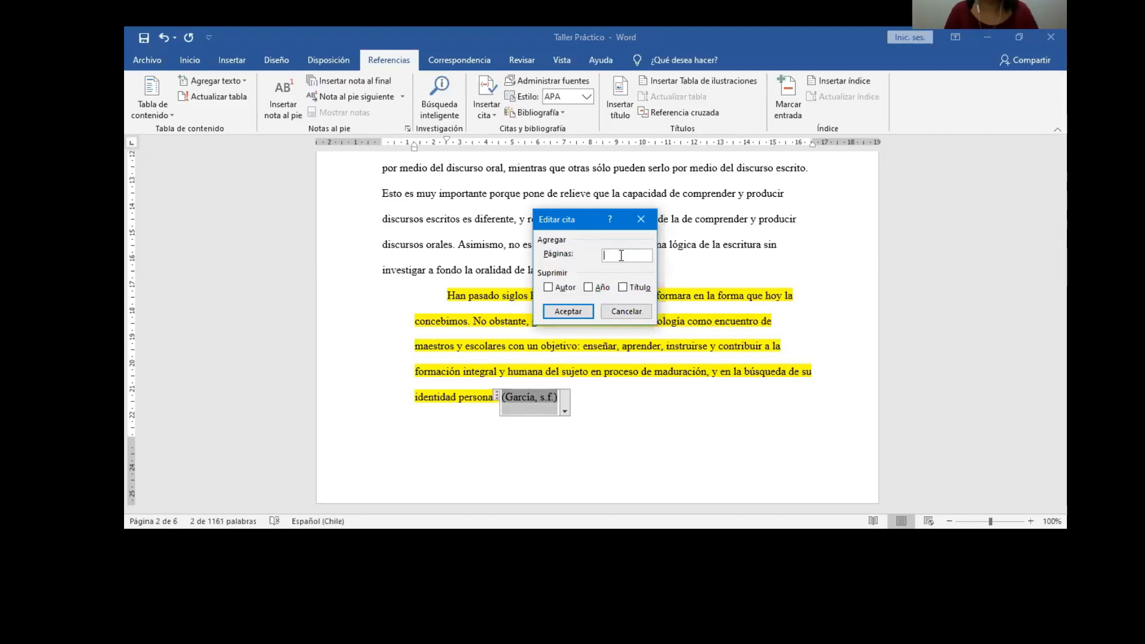
{"action": "type", "text": "41"}
{"action": "key", "text": "Return"}
{"action": "left_click", "coordinate": [702, 419]}
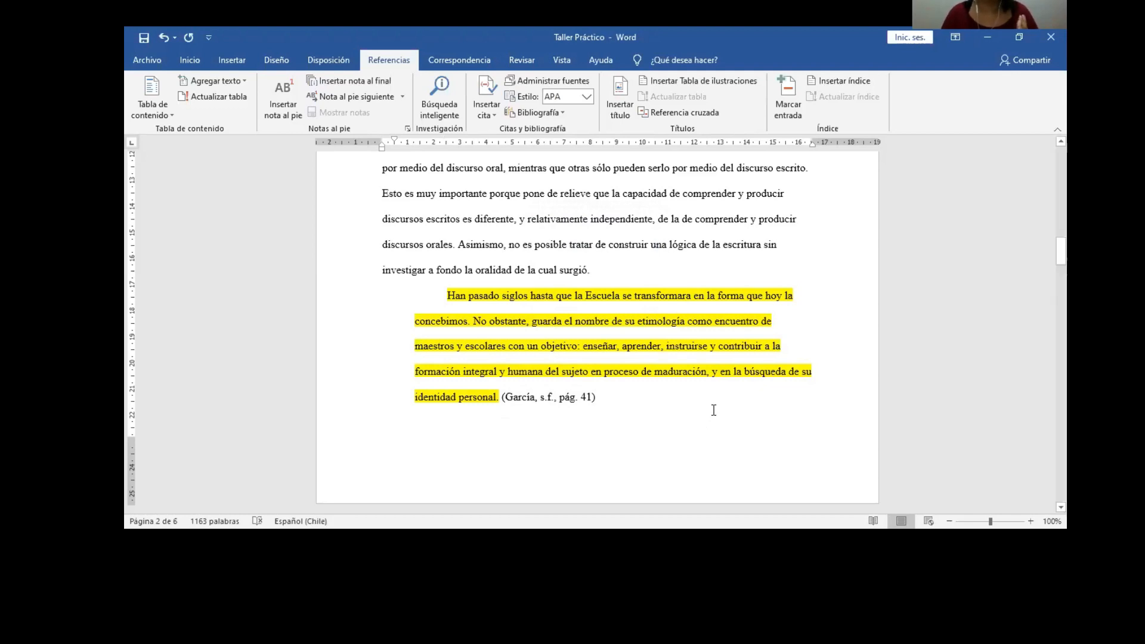
{"action": "left_click", "coordinate": [841, 300]}
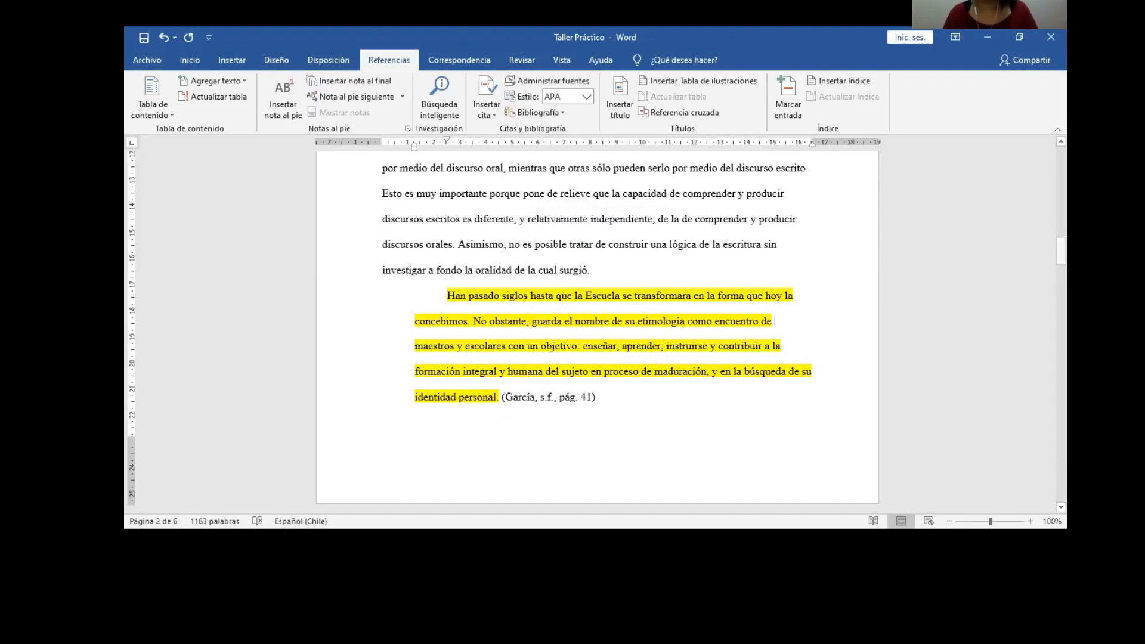
Step: Add empty paragraphs at the end of the document until the cursor reaches a new blank page
{"action": "key", "text": "ctrl+End"}
{"action": "key", "text": "Return"}
{"action": "key", "text": "Return"}
{"action": "key", "text": "Return"}
{"action": "key", "text": "Return"}
{"action": "key", "text": "Return"}
{"action": "key", "text": "Return"}
{"action": "key", "text": "Return"}
{"action": "key", "text": "Return"}
{"action": "key", "text": "Return"}
{"action": "key", "text": "Return"}
{"action": "key", "text": "Return"}
{"action": "key", "text": "Return"}
{"action": "key", "text": "Return"}
{"action": "key", "text": "Return"}
{"action": "key", "text": "Return"}
{"action": "key", "text": "Return"}
{"action": "key", "text": "Return"}
{"action": "key", "text": "Return"}
{"action": "key", "text": "Return"}
{"action": "key", "text": "Return"}
{"action": "key", "text": "Return"}
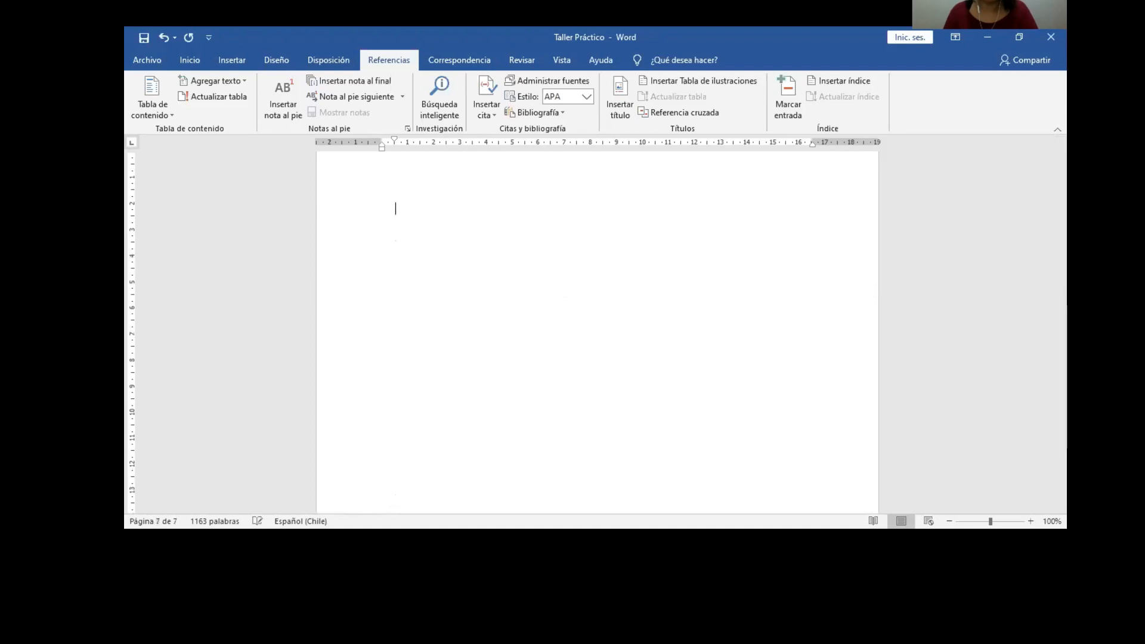
Step: Insert an automatic bibliography titled Bibliografía on the blank last page
{"action": "scroll", "coordinate": [577, 263], "scroll_direction": "up", "scroll_amount": 5}
{"action": "scroll", "coordinate": [649, 283], "scroll_direction": "down", "scroll_amount": 5}
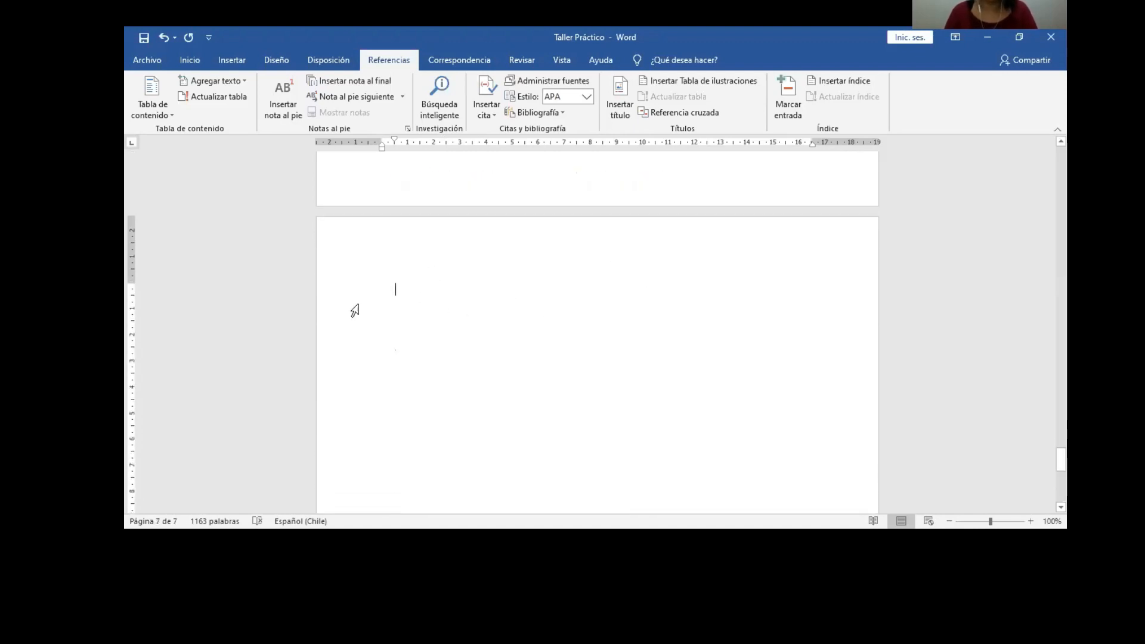
{"action": "left_click", "coordinate": [559, 113]}
{"action": "left_click", "coordinate": [608, 182]}
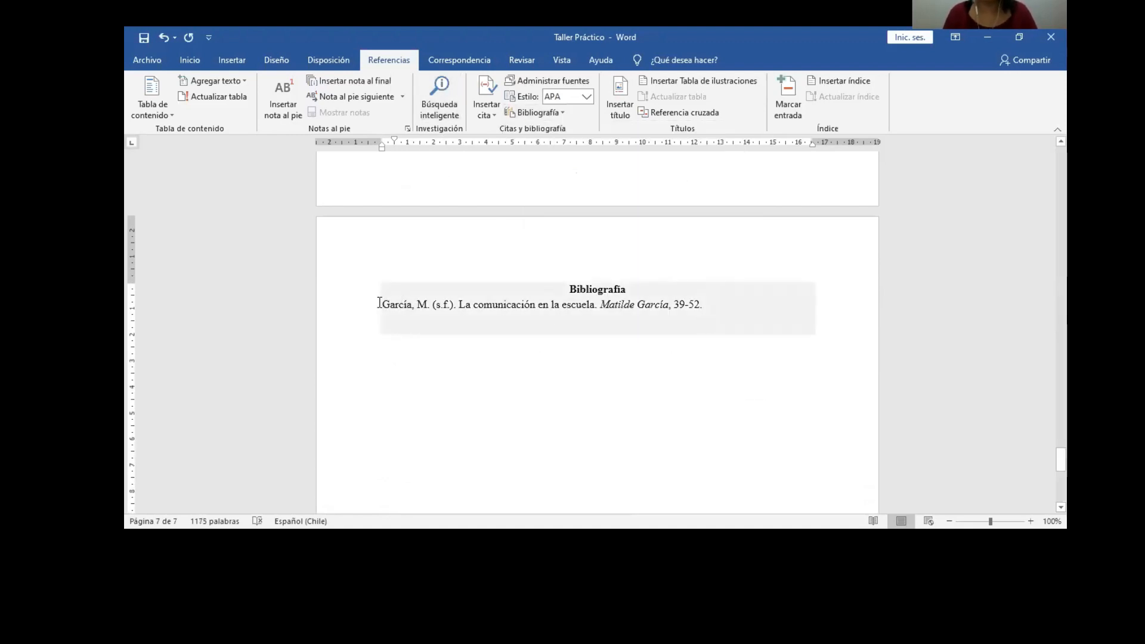
Step: Add a blank line between the Bibliografía heading and its reference entry, and leave the bibliography block
{"action": "left_click", "coordinate": [645, 290]}
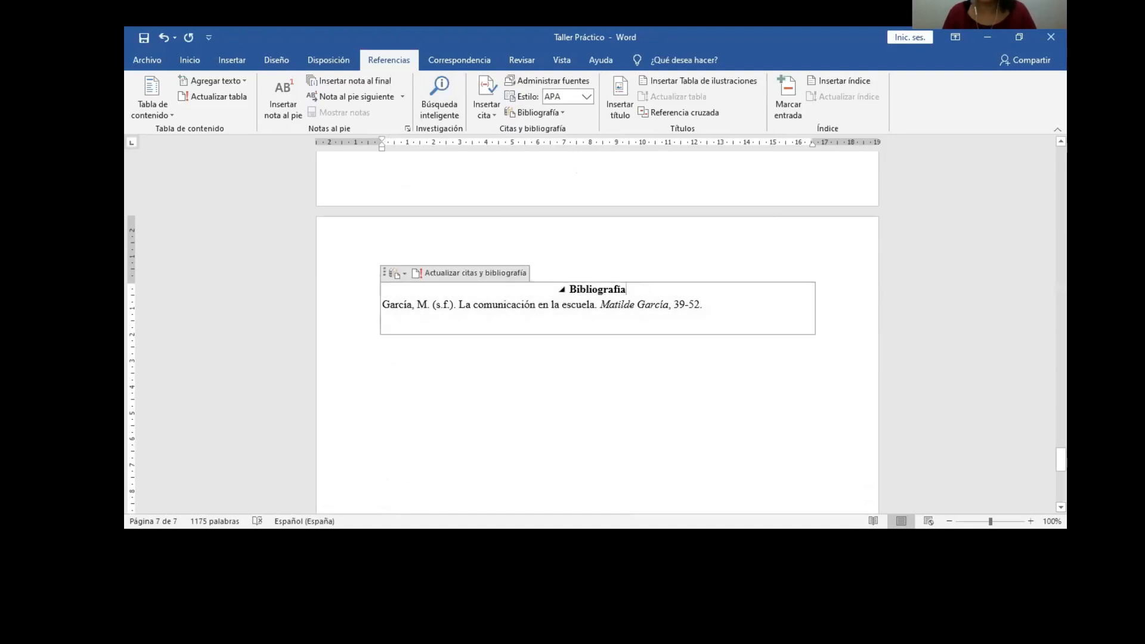
{"action": "key", "text": "Return"}
{"action": "left_click", "coordinate": [699, 377]}
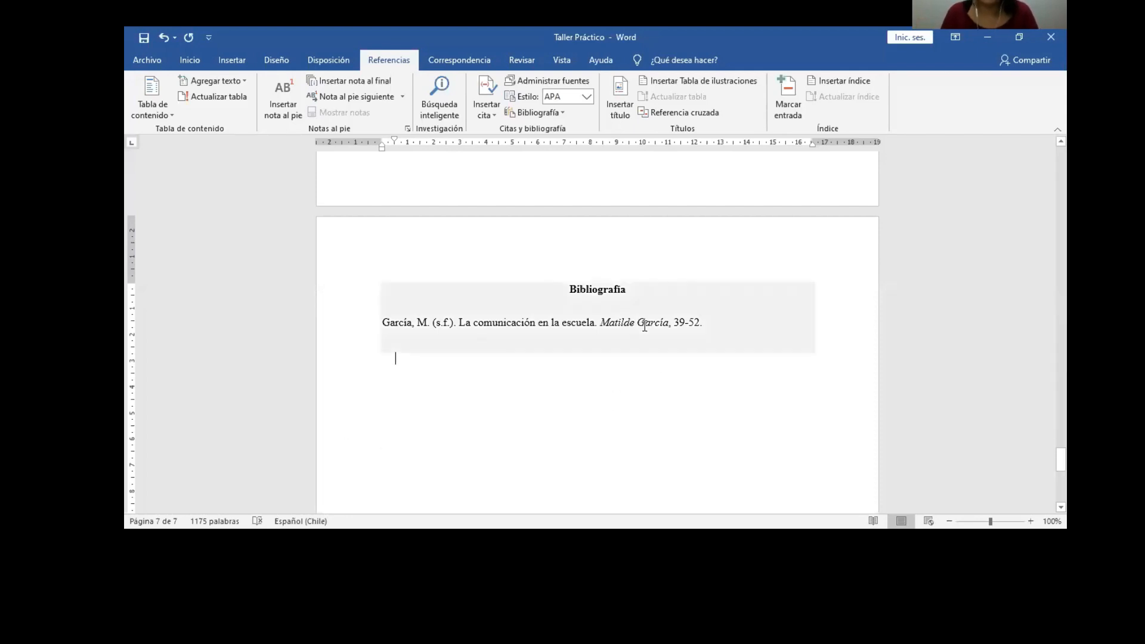
Step: Return to the highlighted quotation on page 2, view the sources available for citing from the preceding paragraph, and dismiss the list
{"action": "scroll", "coordinate": [644, 326], "scroll_direction": "up", "scroll_amount": 5}
{"action": "scroll", "coordinate": [644, 326], "scroll_direction": "up", "scroll_amount": 15}
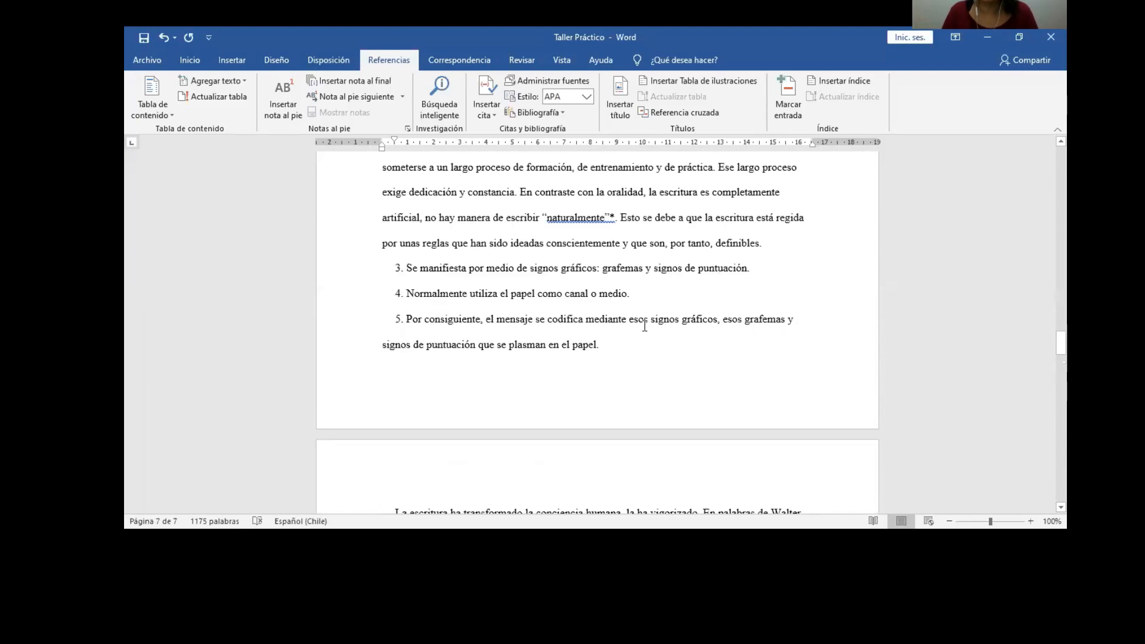
{"action": "scroll", "coordinate": [644, 326], "scroll_direction": "up", "scroll_amount": 20}
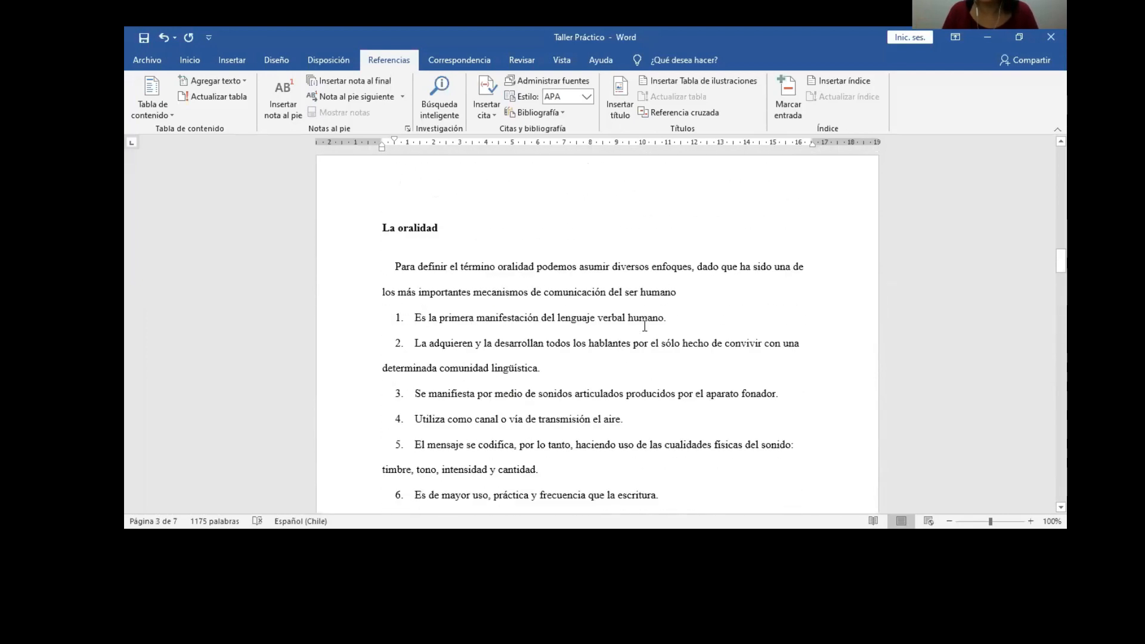
{"action": "scroll", "coordinate": [618, 422], "scroll_direction": "up", "scroll_amount": 6}
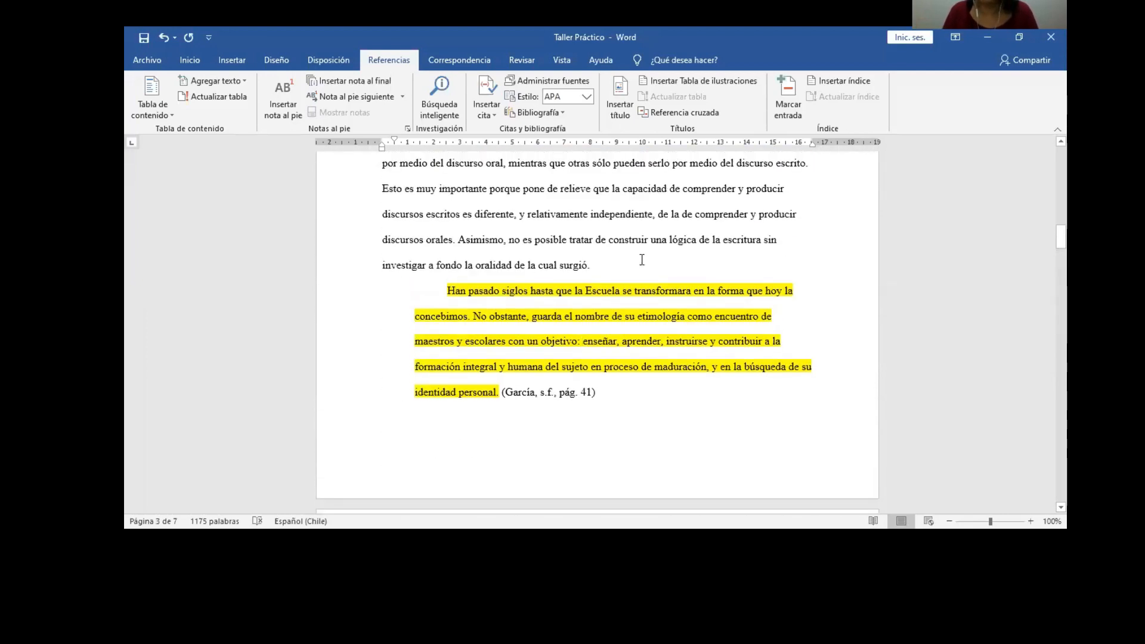
{"action": "left_click", "coordinate": [621, 259]}
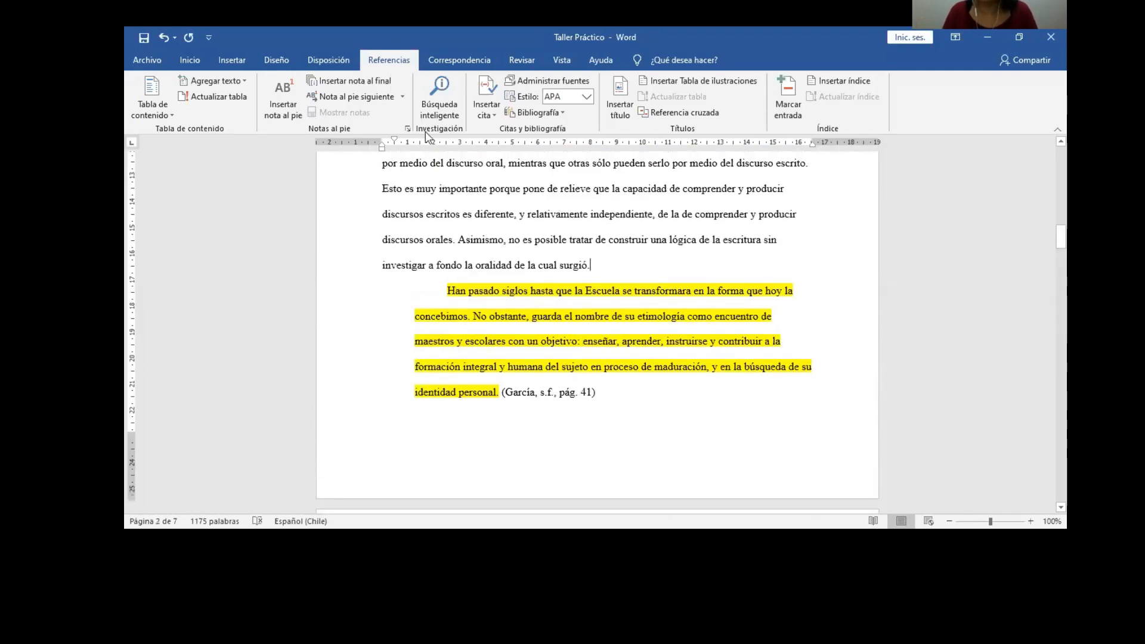
{"action": "left_click", "coordinate": [486, 110]}
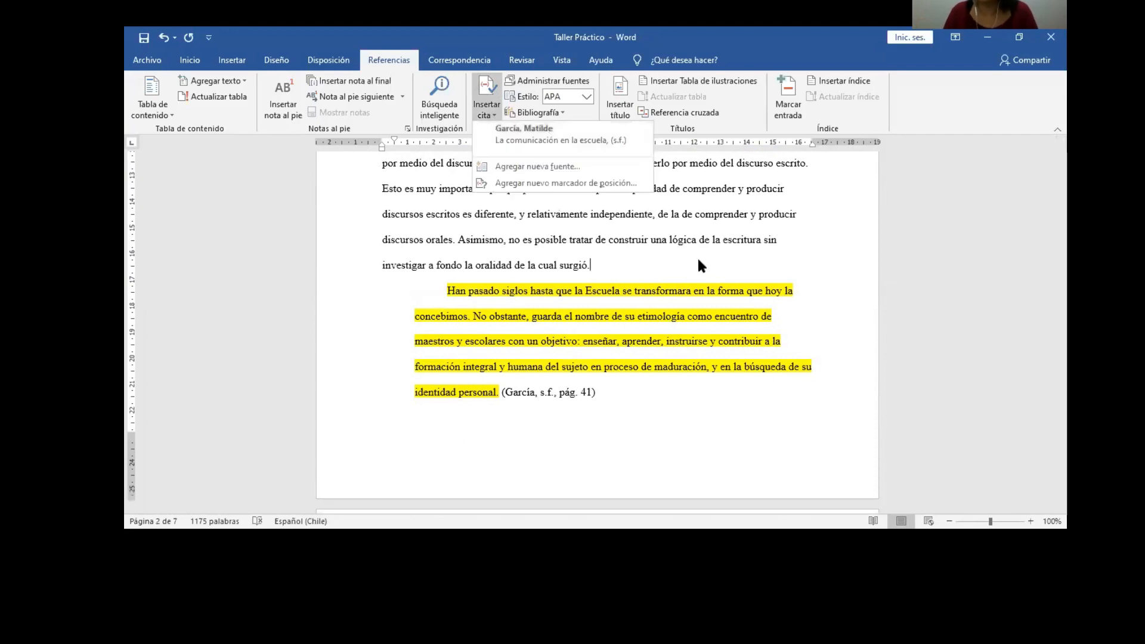
{"action": "left_click", "coordinate": [666, 263]}
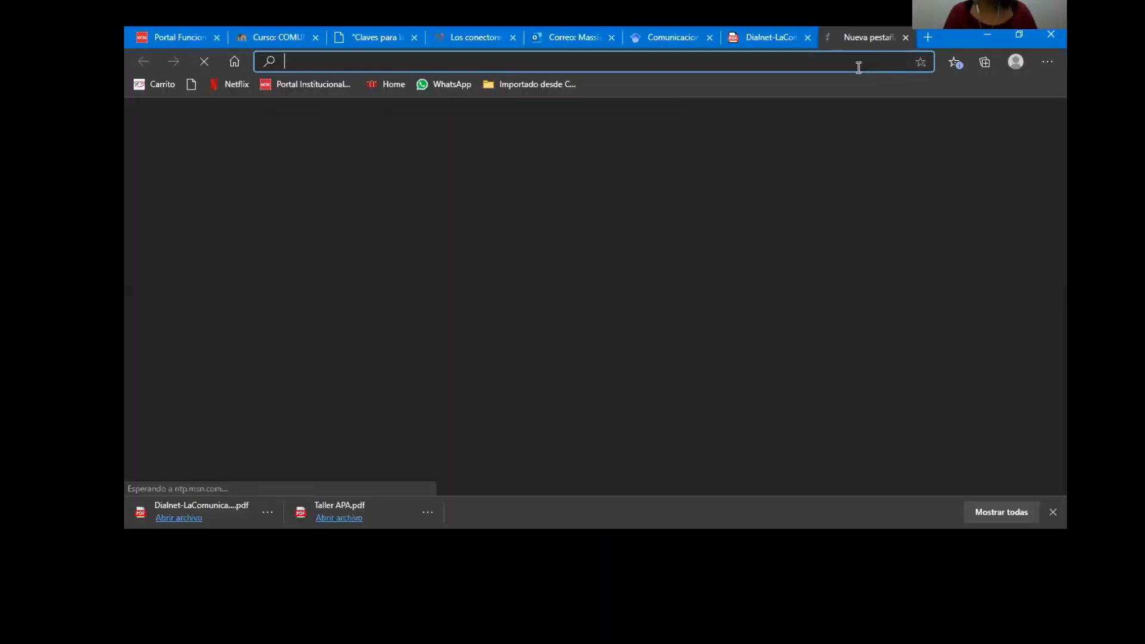
Step: Switch to the Edge browser and open google.cl in a new tab
{"action": "type", "text": "google.cl"}
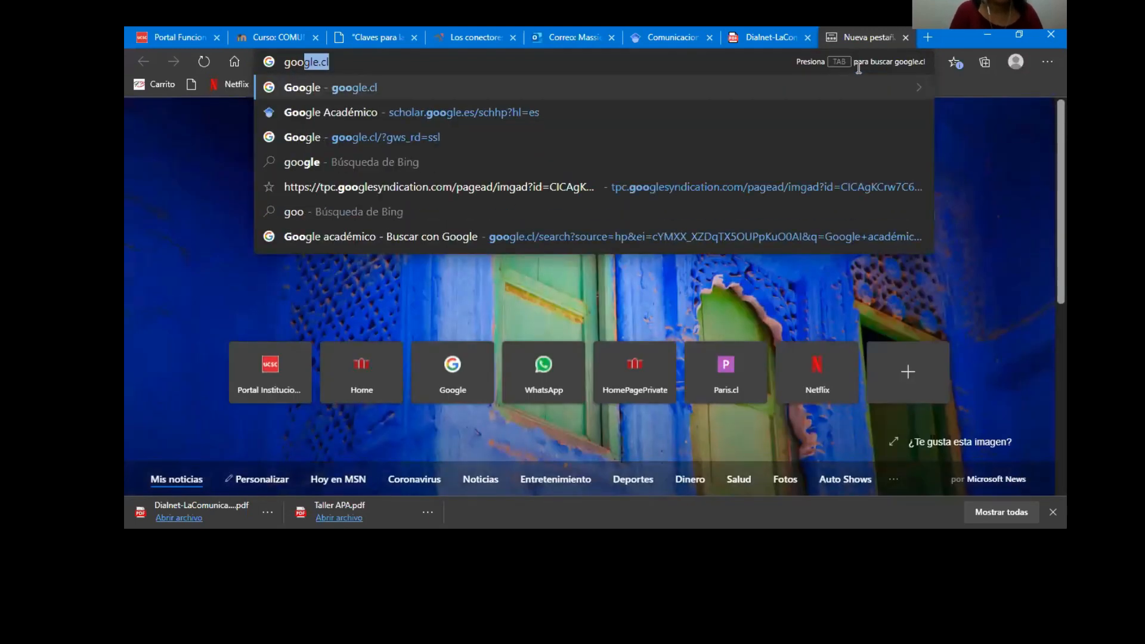
{"action": "key", "text": "Return"}
{"action": "type", "text": ">COmuni"}
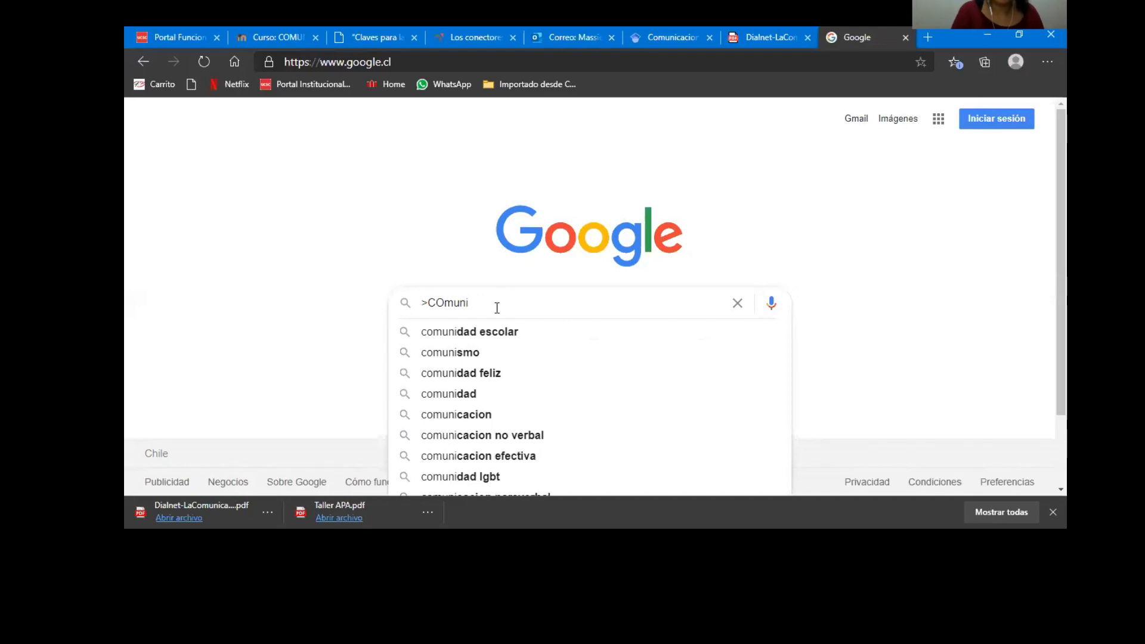
{"action": "key", "text": "BackSpace"}
{"action": "key", "text": "BackSpace"}
{"action": "key", "text": "BackSpace"}
{"action": "key", "text": "BackSpace"}
{"action": "key", "text": "BackSpace"}
{"action": "key", "text": "BackSpace"}
{"action": "key", "text": "BackSpace"}
Step: Search Google for "comunicación efectiva"
{"action": "type", "text": "C"}
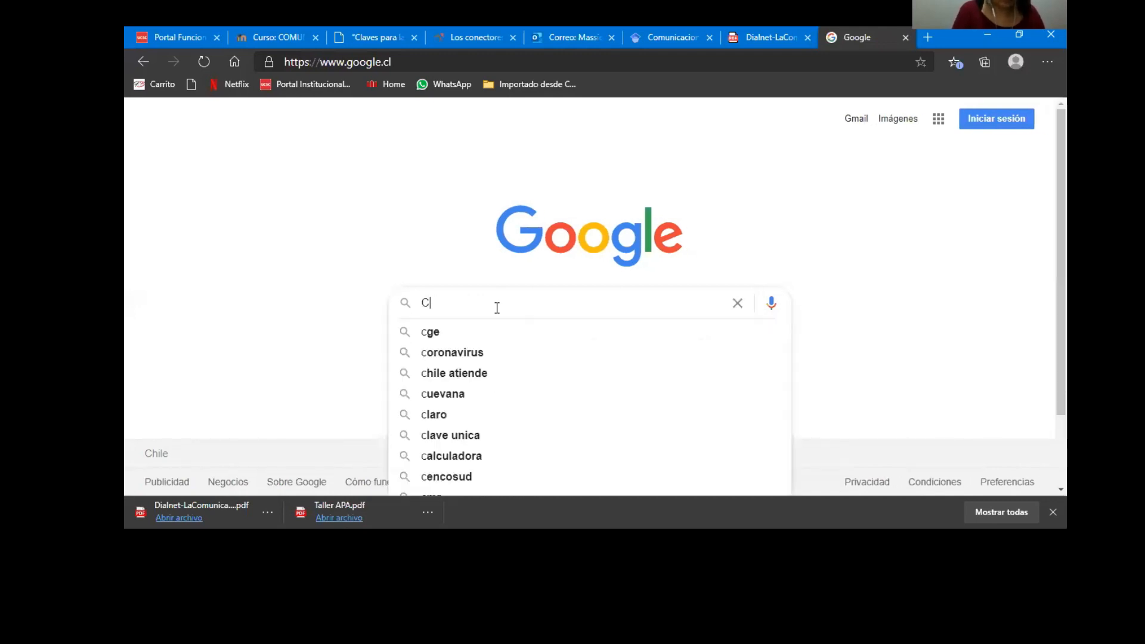
{"action": "type", "text": "omunicación efectiva"}
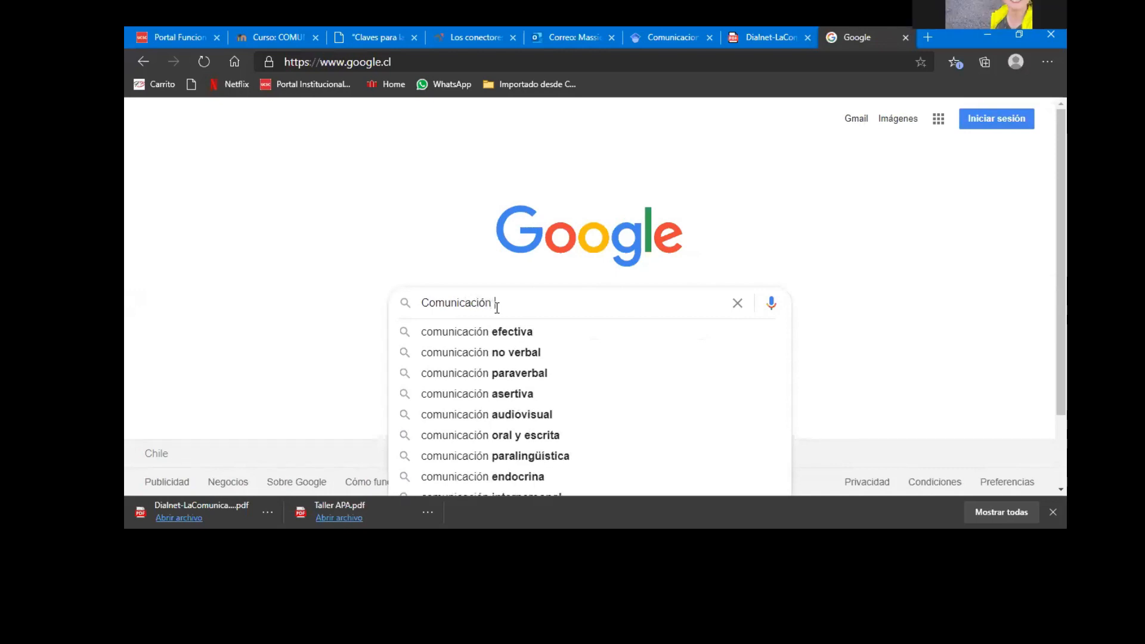
{"action": "key", "text": "Down"}
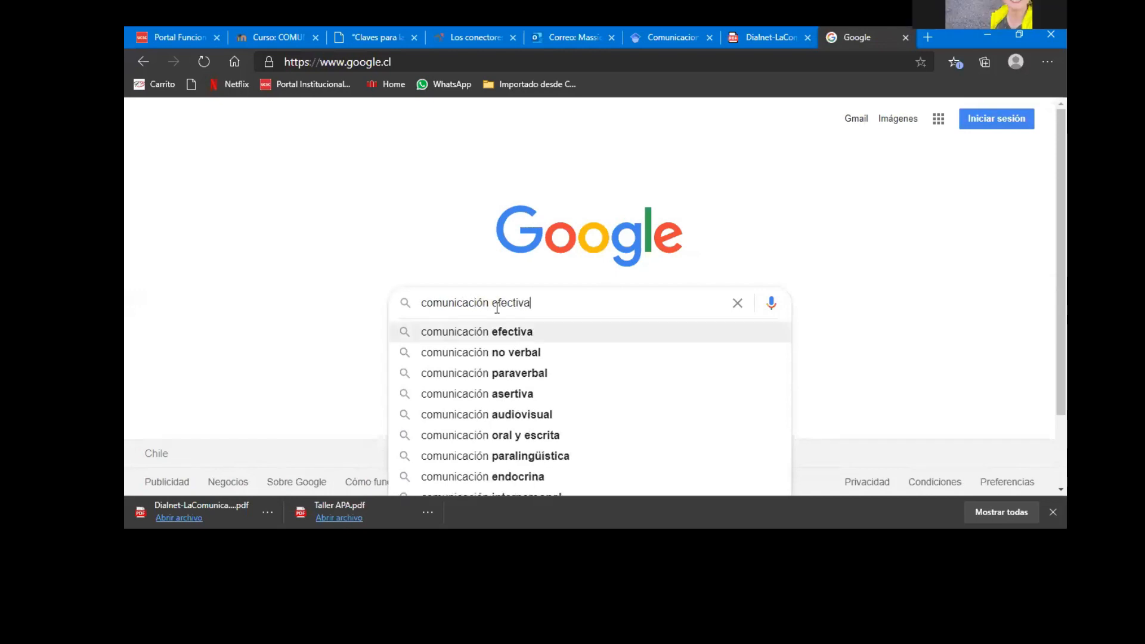
{"action": "key", "text": "Return"}
Step: Open the Universidad de Chile result on Comunicación Efectiva, examine its content, and return to the search results
{"action": "scroll", "coordinate": [476, 364], "scroll_direction": "down", "scroll_amount": 2}
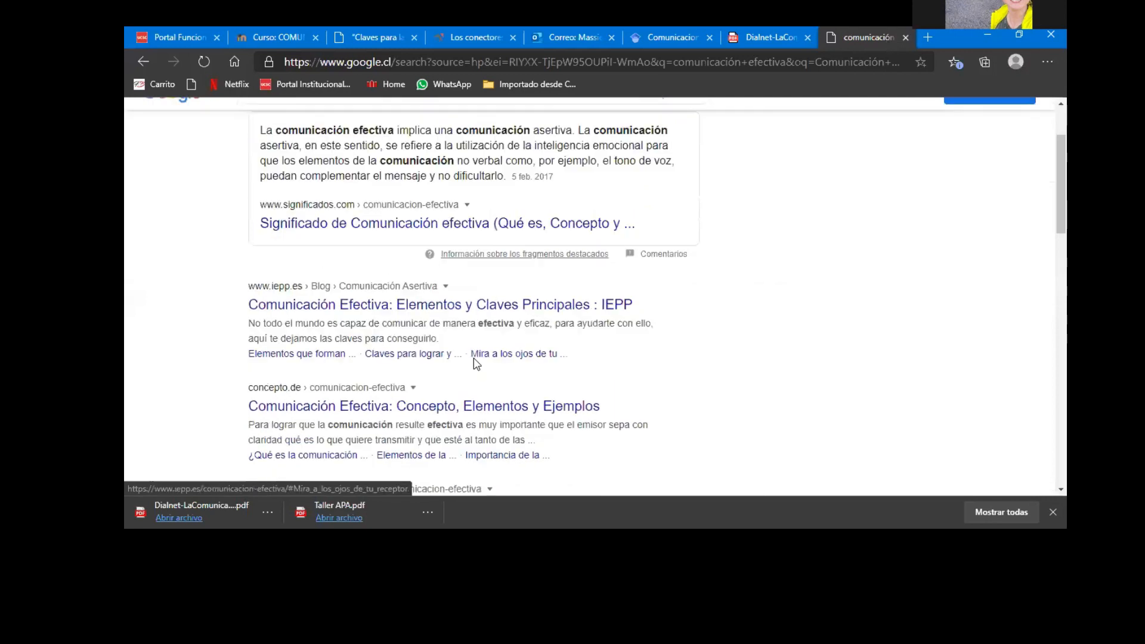
{"action": "scroll", "coordinate": [476, 364], "scroll_direction": "down", "scroll_amount": 3}
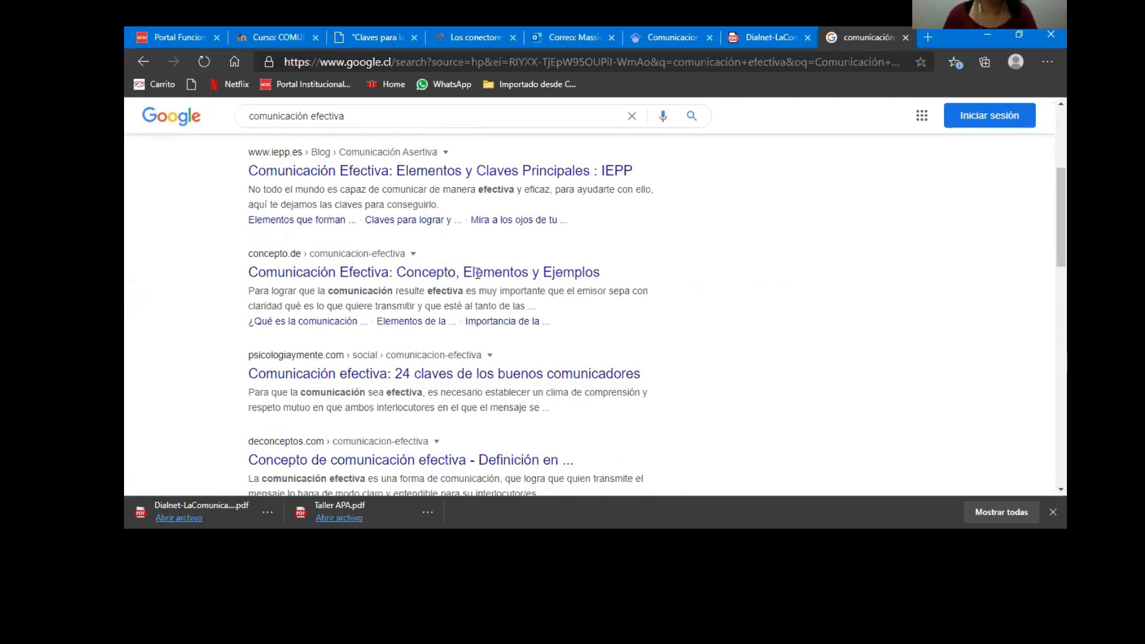
{"action": "scroll", "coordinate": [465, 286], "scroll_direction": "down", "scroll_amount": 3}
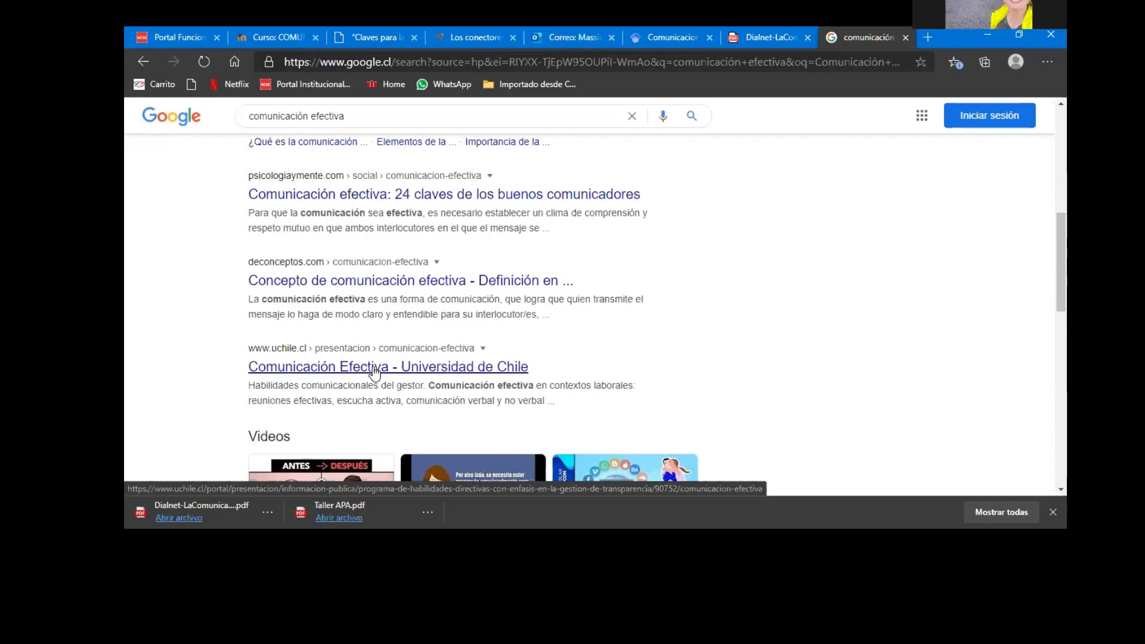
{"action": "left_click", "coordinate": [374, 368]}
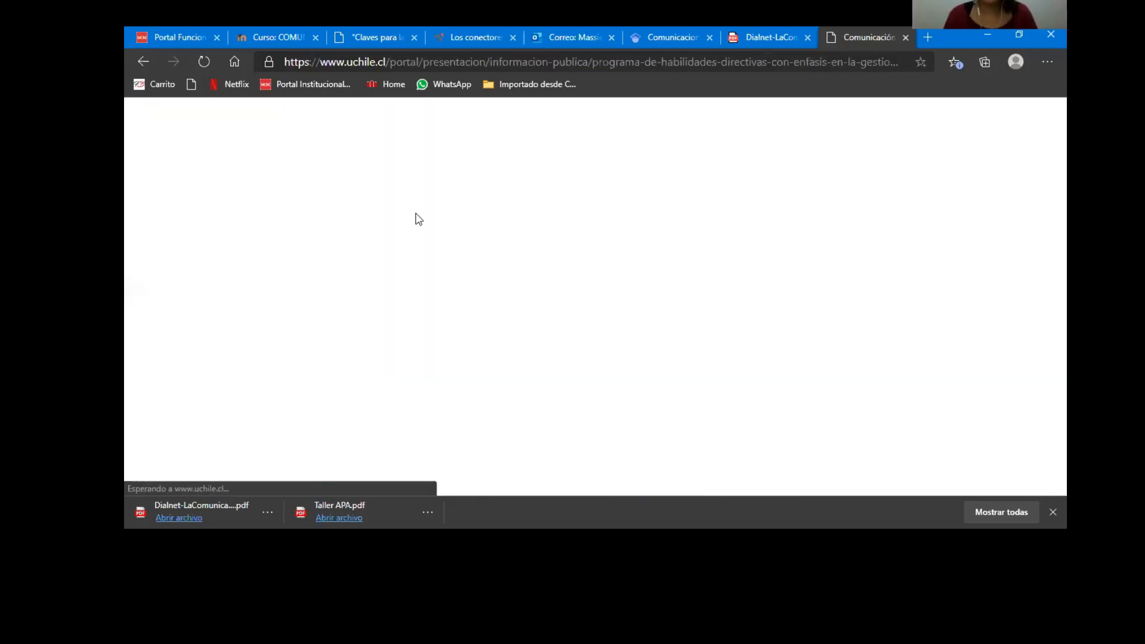
{"action": "scroll", "coordinate": [465, 239], "scroll_direction": "down", "scroll_amount": 5}
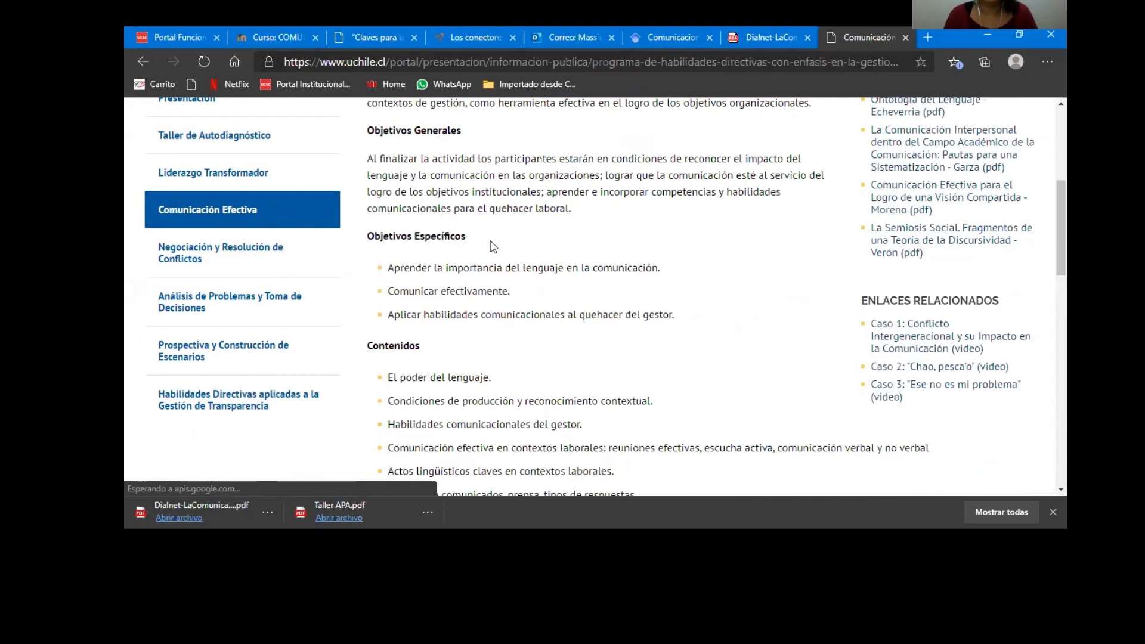
{"action": "scroll", "coordinate": [505, 240], "scroll_direction": "up", "scroll_amount": 4}
{"action": "scroll", "coordinate": [505, 239], "scroll_direction": "down", "scroll_amount": 8}
{"action": "scroll", "coordinate": [253, 164], "scroll_direction": "up", "scroll_amount": 4}
{"action": "left_click", "coordinate": [138, 62]}
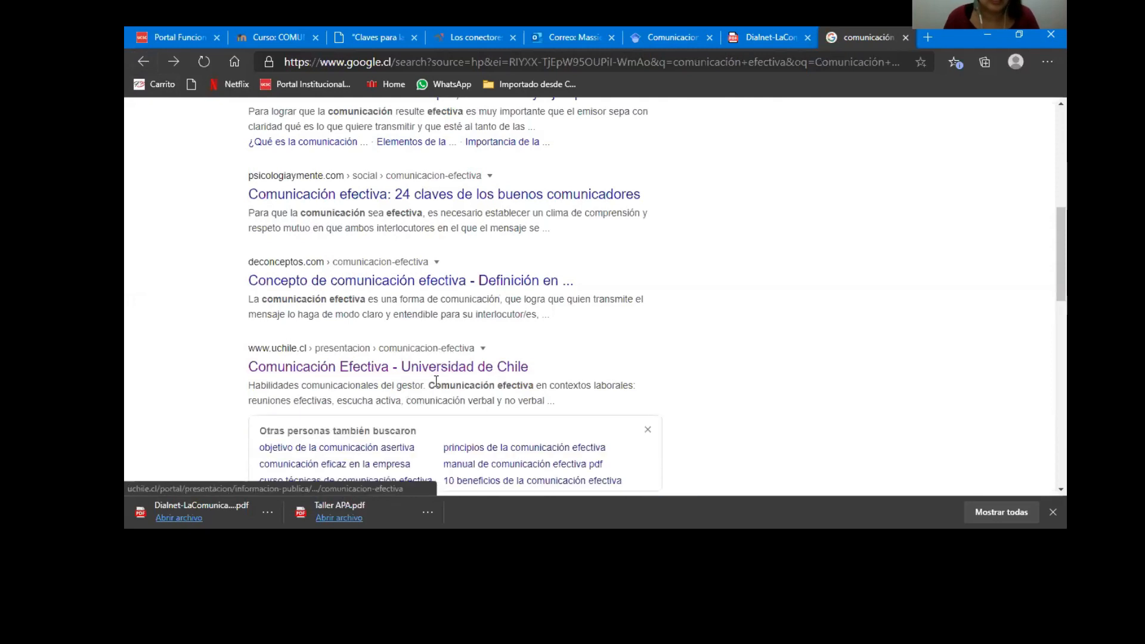
Step: Look through the results and open the concepto.de article "Comunicación Efectiva: Concepto, Elementos y Ejemplos"
{"action": "scroll", "coordinate": [453, 373], "scroll_direction": "down", "scroll_amount": 4}
{"action": "scroll", "coordinate": [450, 306], "scroll_direction": "up", "scroll_amount": 10}
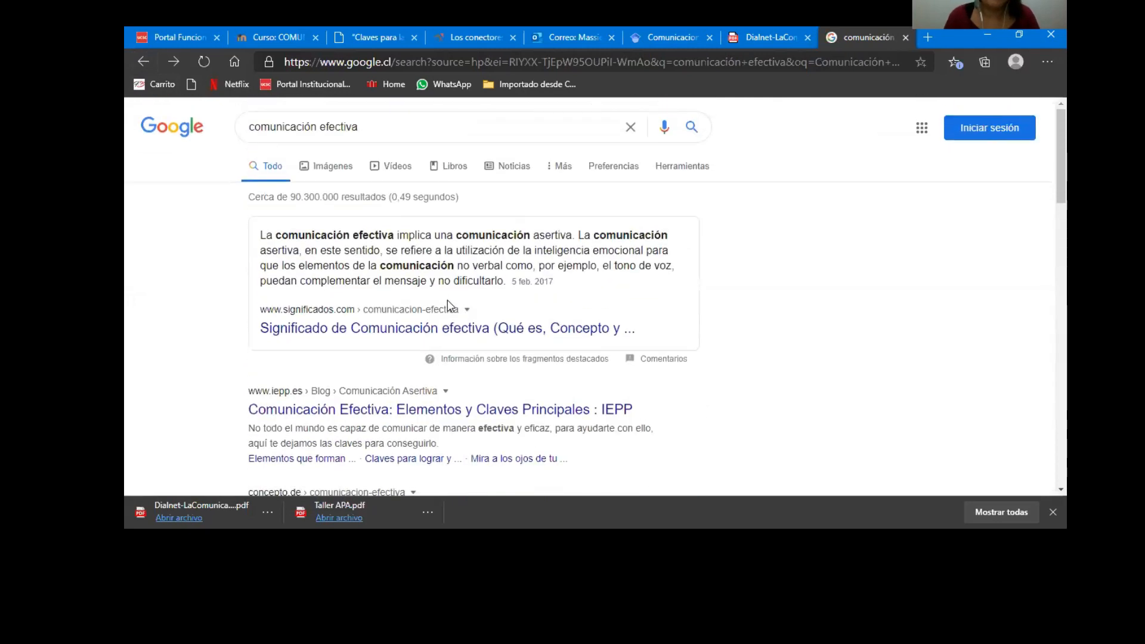
{"action": "scroll", "coordinate": [450, 306], "scroll_direction": "down", "scroll_amount": 5}
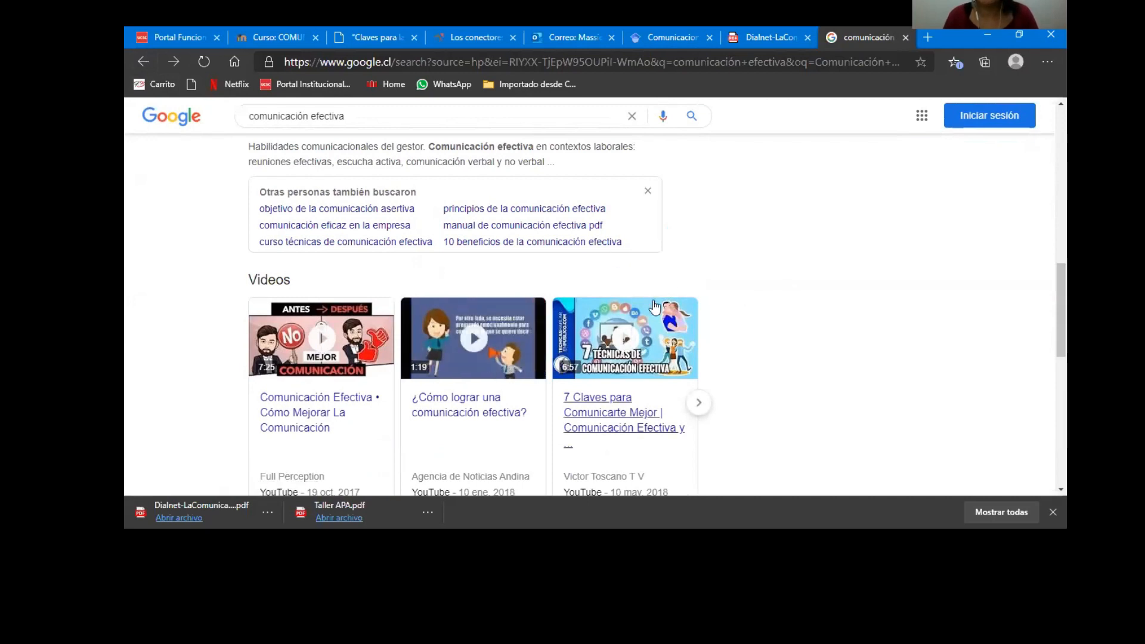
{"action": "scroll", "coordinate": [495, 322], "scroll_direction": "up", "scroll_amount": 5}
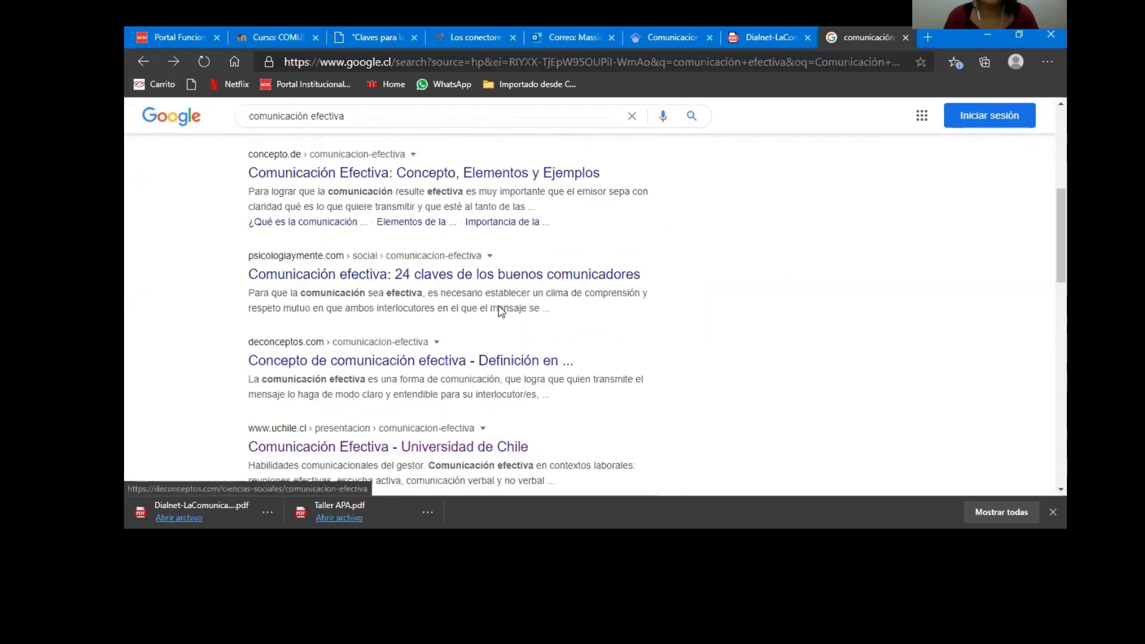
{"action": "scroll", "coordinate": [499, 311], "scroll_direction": "up", "scroll_amount": 2}
{"action": "left_click", "coordinate": [415, 275]}
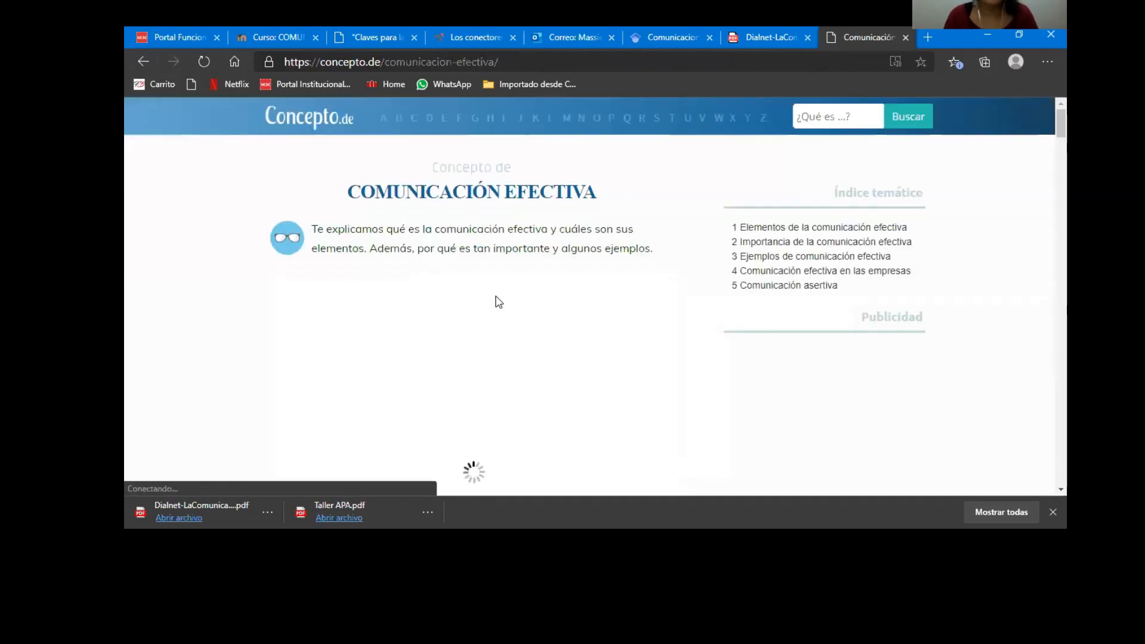
Step: Copy the sentence "En la comunicación efectiva, el emisor debe ser –o al menos parecer– creíble para quienes reciben el mensaje."
{"action": "scroll", "coordinate": [496, 296], "scroll_direction": "down", "scroll_amount": 6}
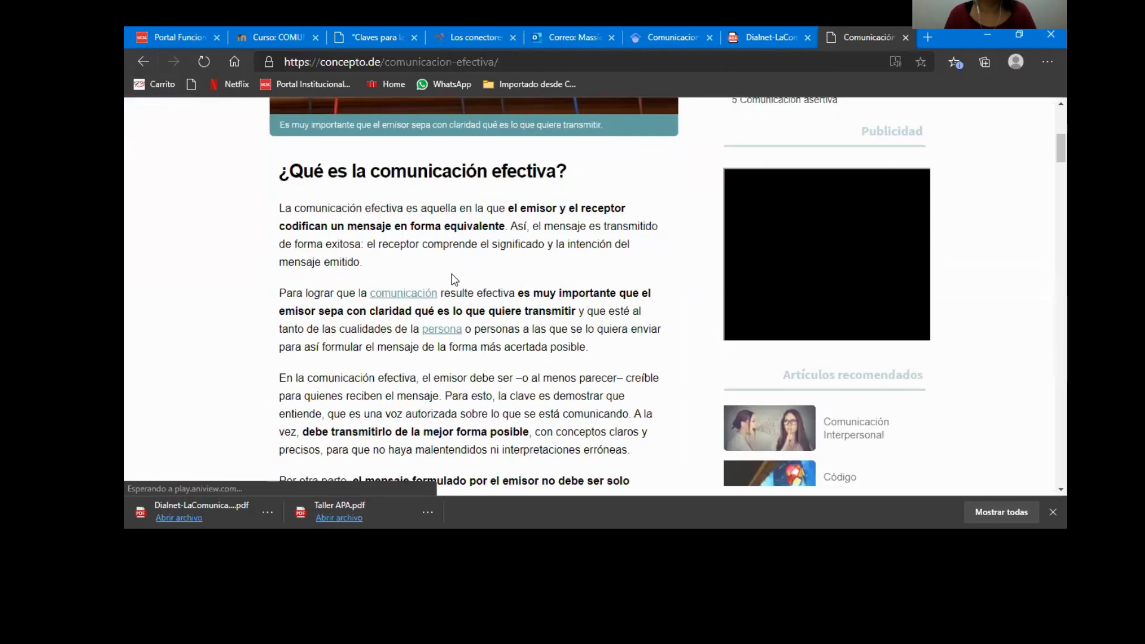
{"action": "scroll", "coordinate": [455, 279], "scroll_direction": "down", "scroll_amount": 2}
{"action": "left_click_drag", "start_coordinate": [281, 258], "coordinate": [444, 277]}
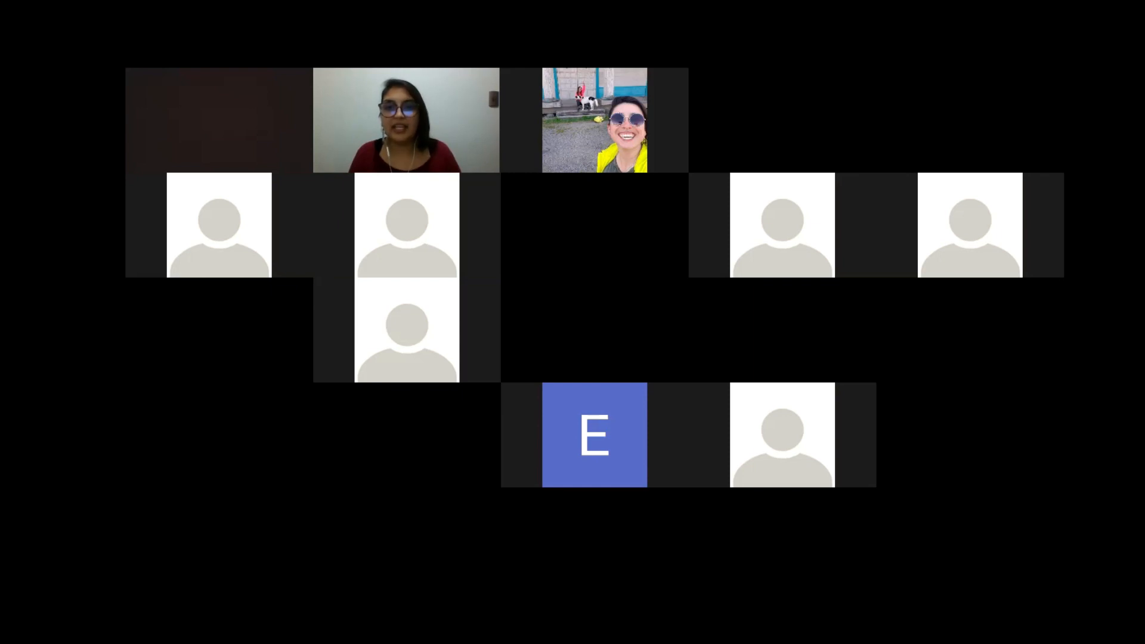
Step: Switch back to Word and add two empty paragraphs after the paragraph ending in "transcripción gráfica de la lengua oral"
{"action": "scroll", "coordinate": [499, 326], "scroll_direction": "up", "scroll_amount": 5}
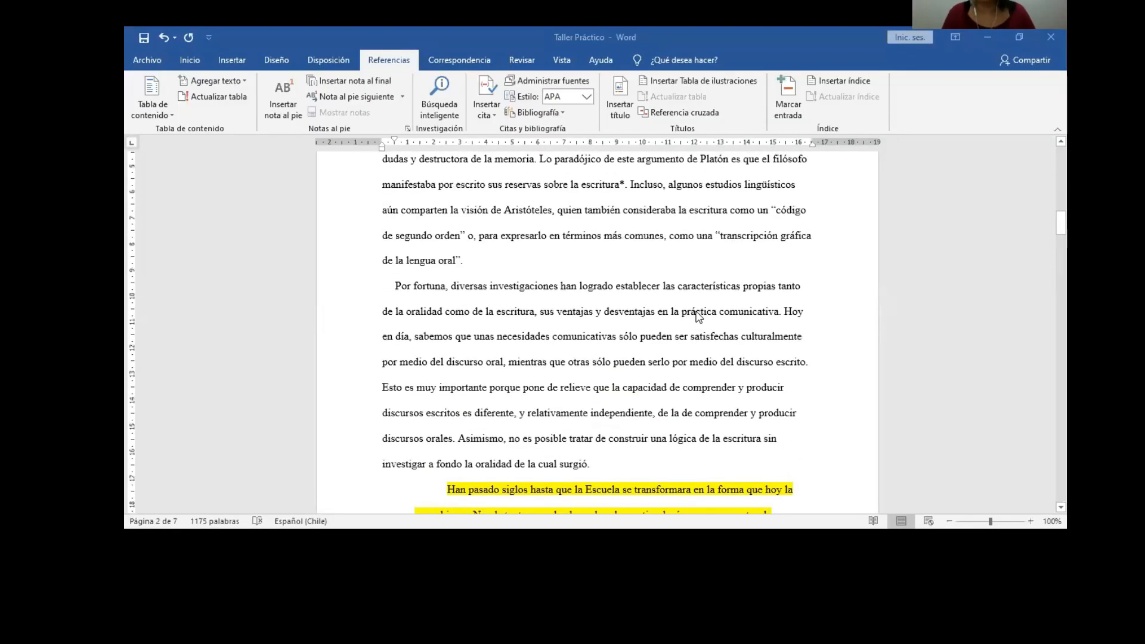
{"action": "scroll", "coordinate": [500, 327], "scroll_direction": "up", "scroll_amount": 2}
{"action": "scroll", "coordinate": [507, 346], "scroll_direction": "down", "scroll_amount": 1}
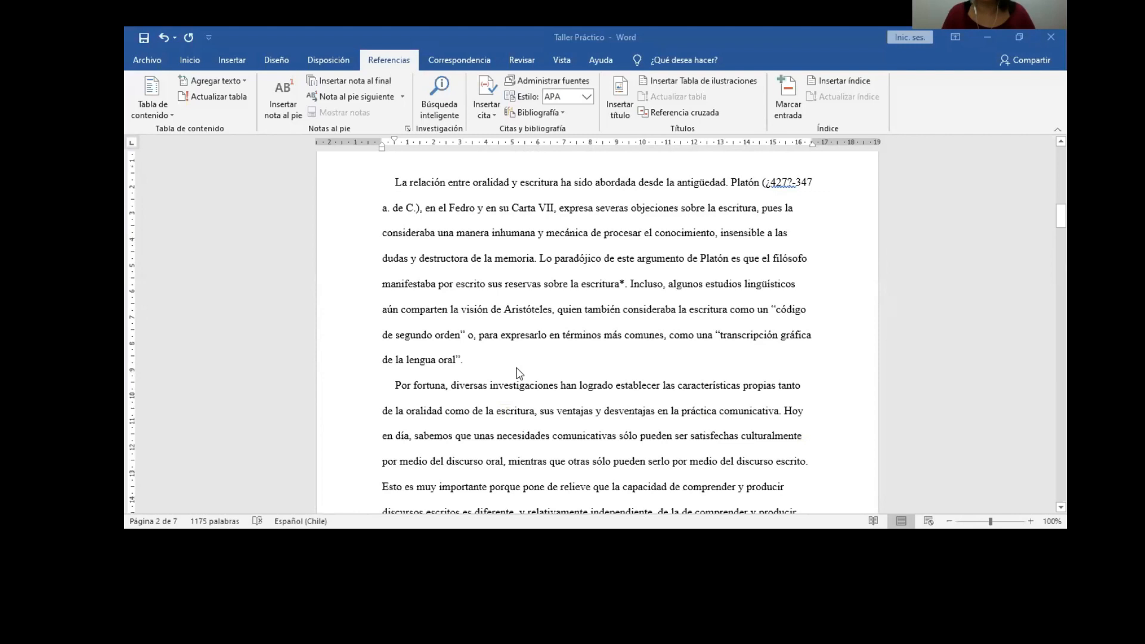
{"action": "left_click", "coordinate": [485, 358]}
{"action": "key", "text": "Return"}
{"action": "key", "text": "Return"}
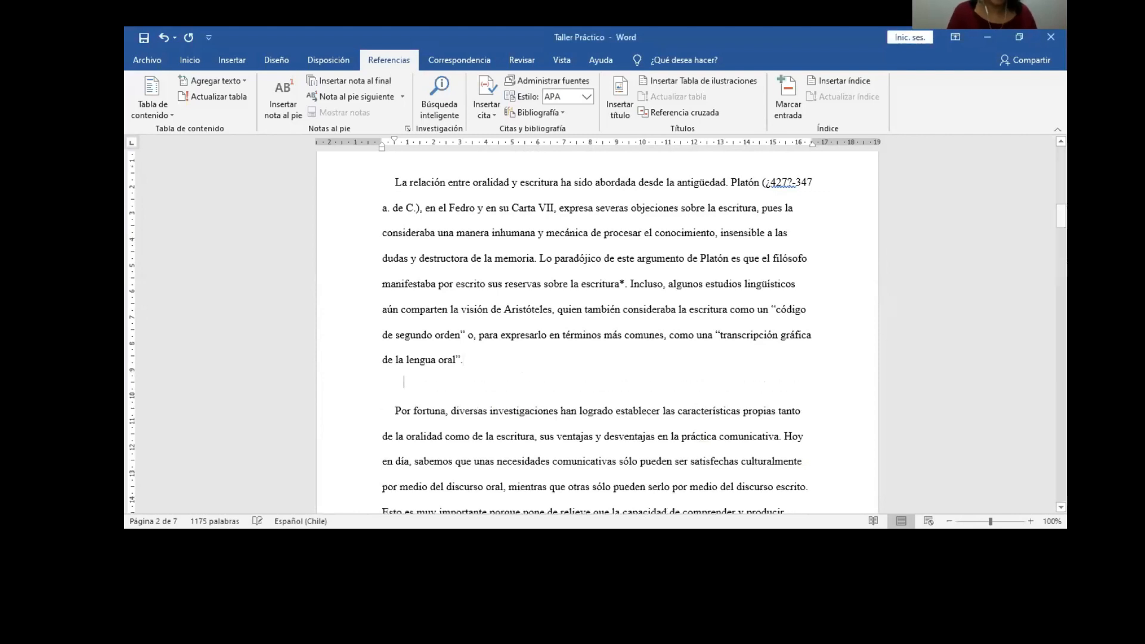
Step: Paste the copied concepto.de sentence with its original formatting and delete the Fuente line with the web link
{"action": "type", "text": "En la comunicación efectiva, el emisor debe ser –o al menos parecer– creíble para quienes reciben el mensaje.  Fuente: https://concepto.de/comunicacion-efectiva/#ixzz6SsWytKPa"}
{"action": "scroll", "coordinate": [585, 427], "scroll_direction": "down", "scroll_amount": 2}
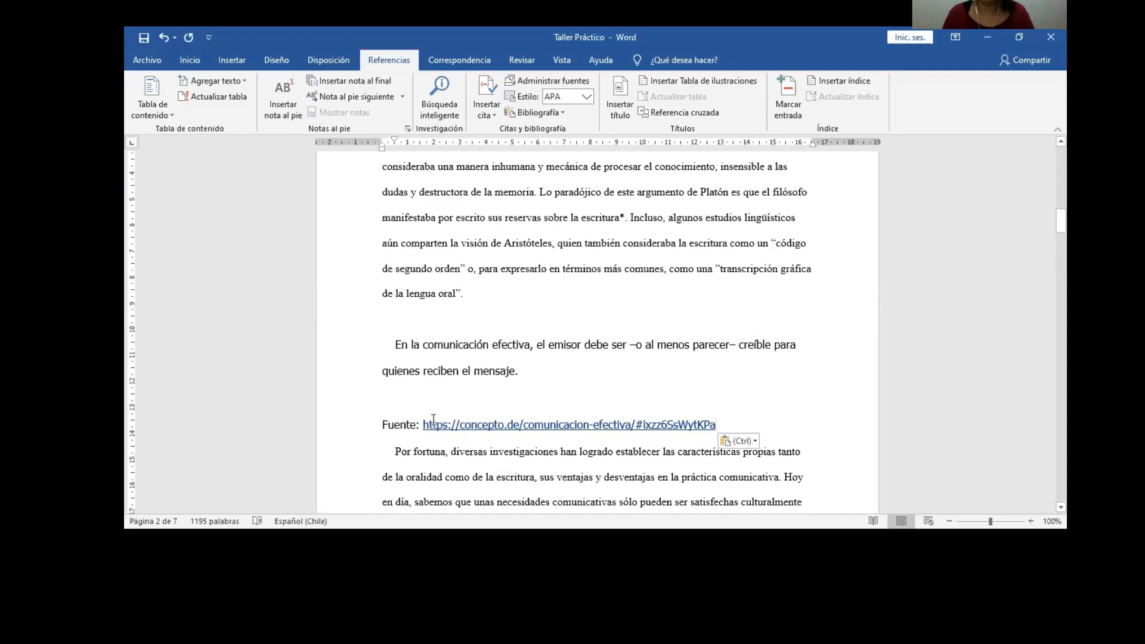
{"action": "left_click", "coordinate": [328, 420]}
{"action": "key", "text": "Delete"}
{"action": "left_click", "coordinate": [536, 371]}
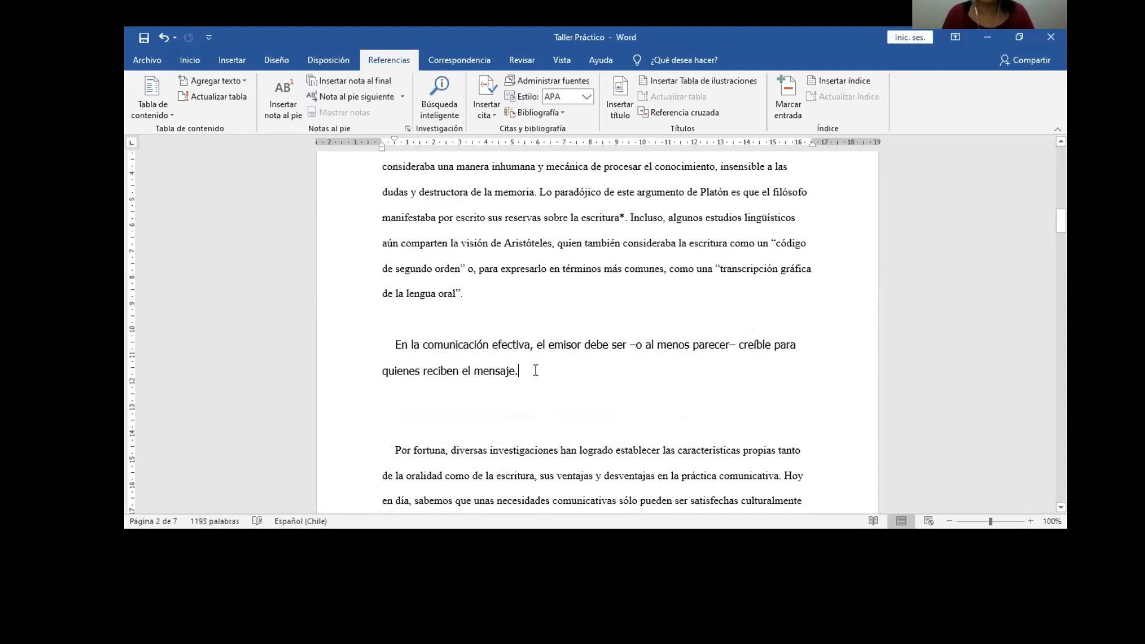
Step: Undo the deletion of the Fuente line and the formatted paste
{"action": "left_click", "coordinate": [159, 36]}
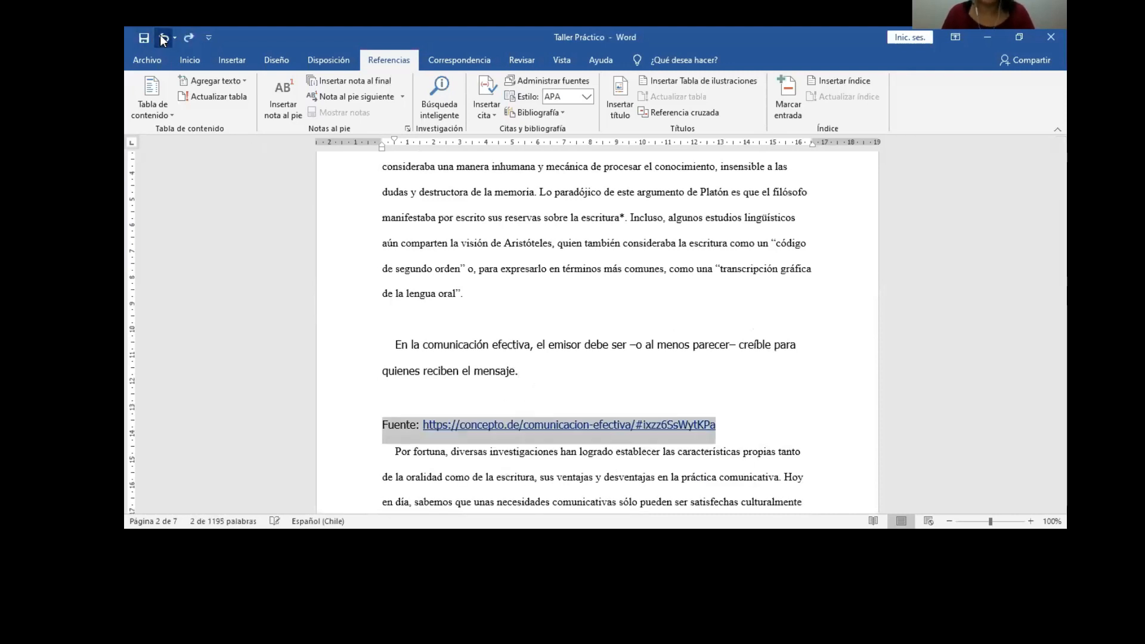
{"action": "left_click", "coordinate": [160, 36]}
{"action": "key", "text": "ctrl+y"}
{"action": "key", "text": "ctrl+y"}
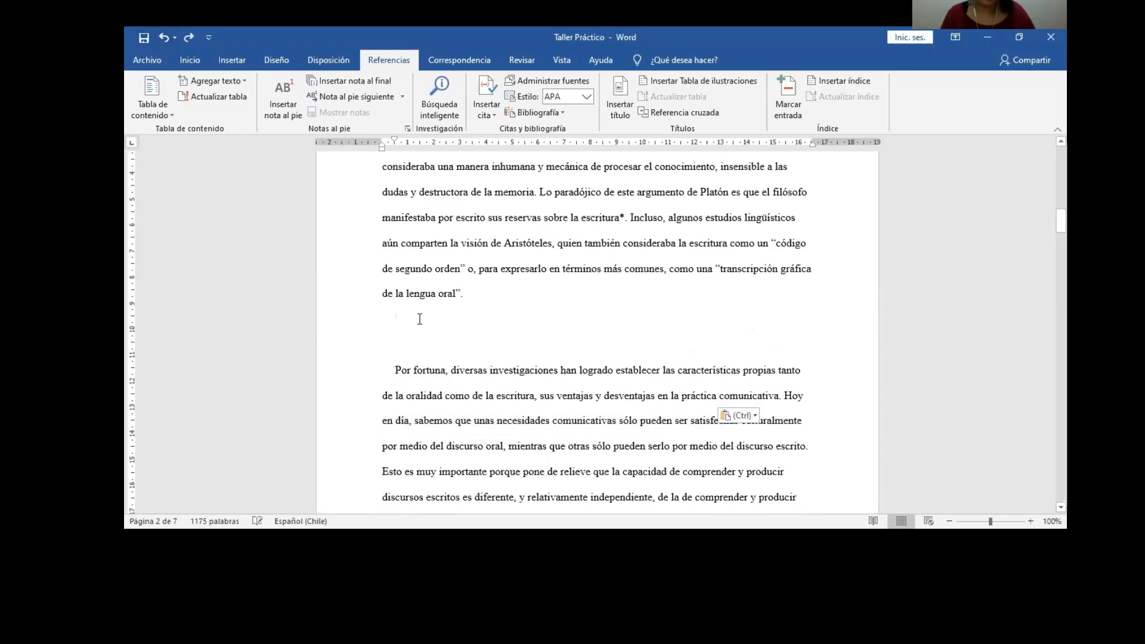
Step: Paste the copied sentence matching the document's text formatting and delete the Fuente line below it
{"action": "left_click", "coordinate": [753, 417]}
{"action": "left_click_drag", "start_coordinate": [723, 390], "coordinate": [369, 400]}
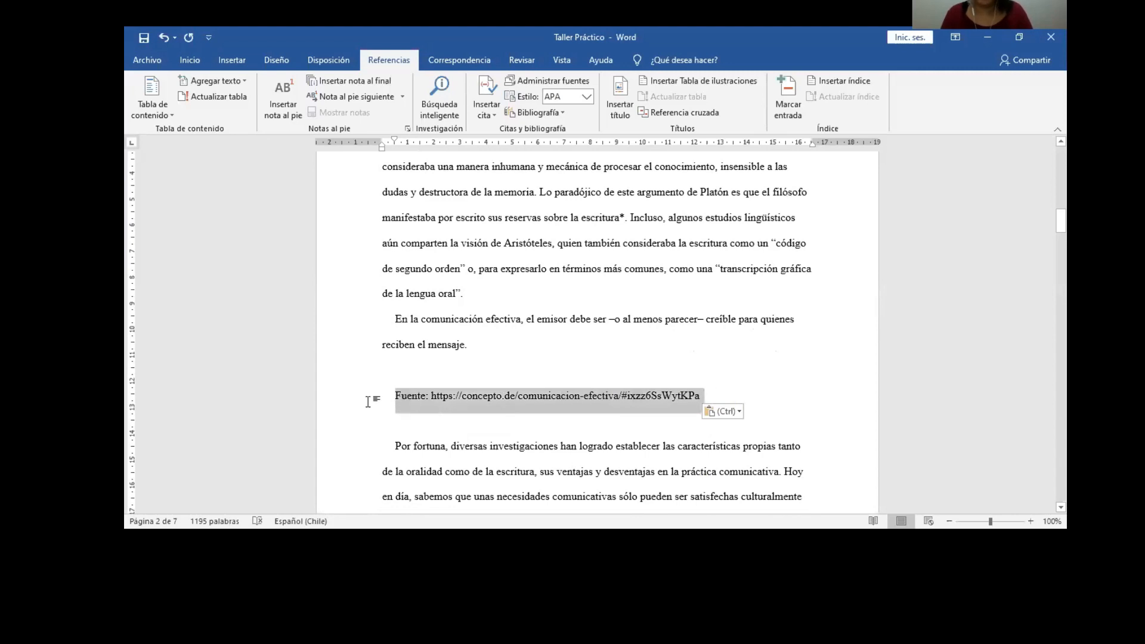
{"action": "key", "text": "Delete"}
{"action": "key", "text": "Delete"}
{"action": "key", "text": "Delete"}
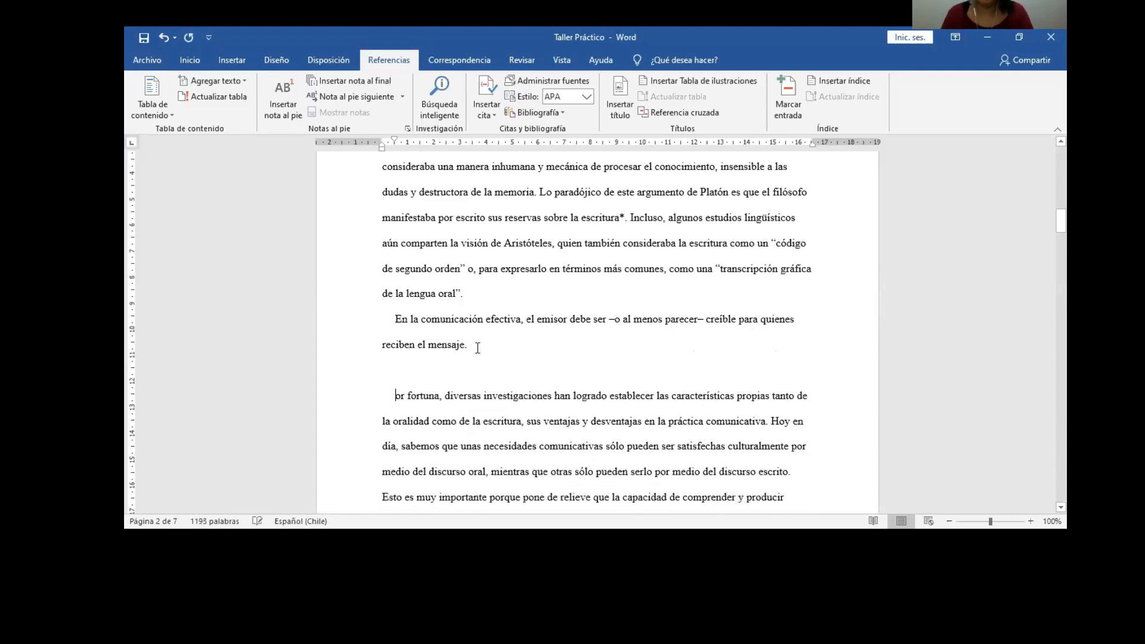
Step: Join the pasted sentence to the end of the preceding paragraph, directly after "de la lengua oral"
{"action": "triple_click", "coordinate": [389, 321]}
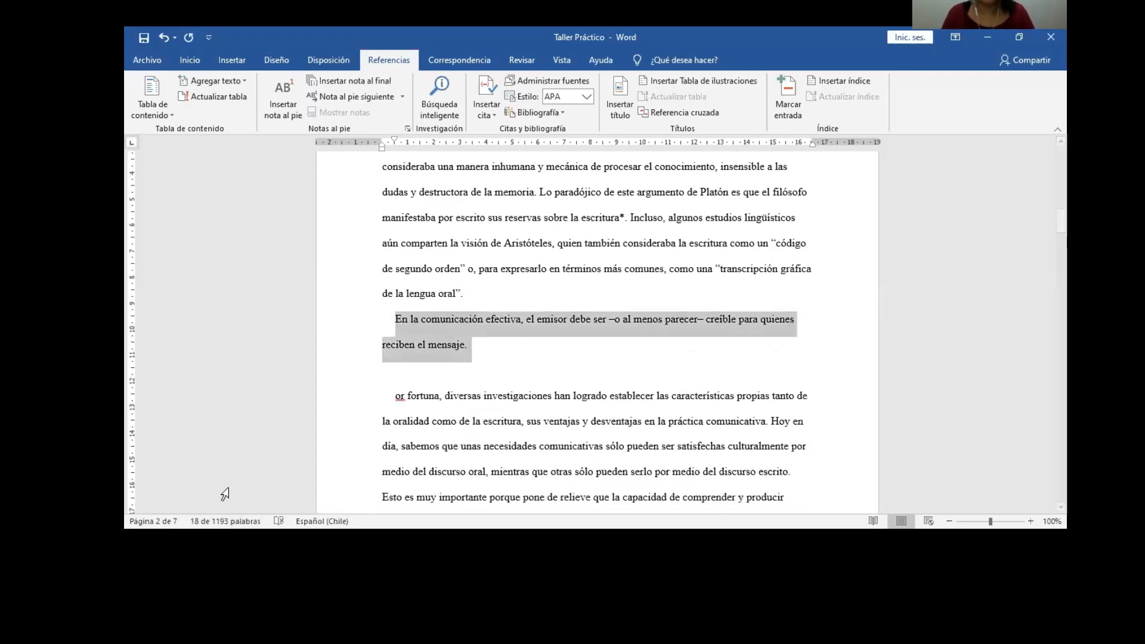
{"action": "left_click", "coordinate": [501, 366]}
{"action": "left_click", "coordinate": [391, 320]}
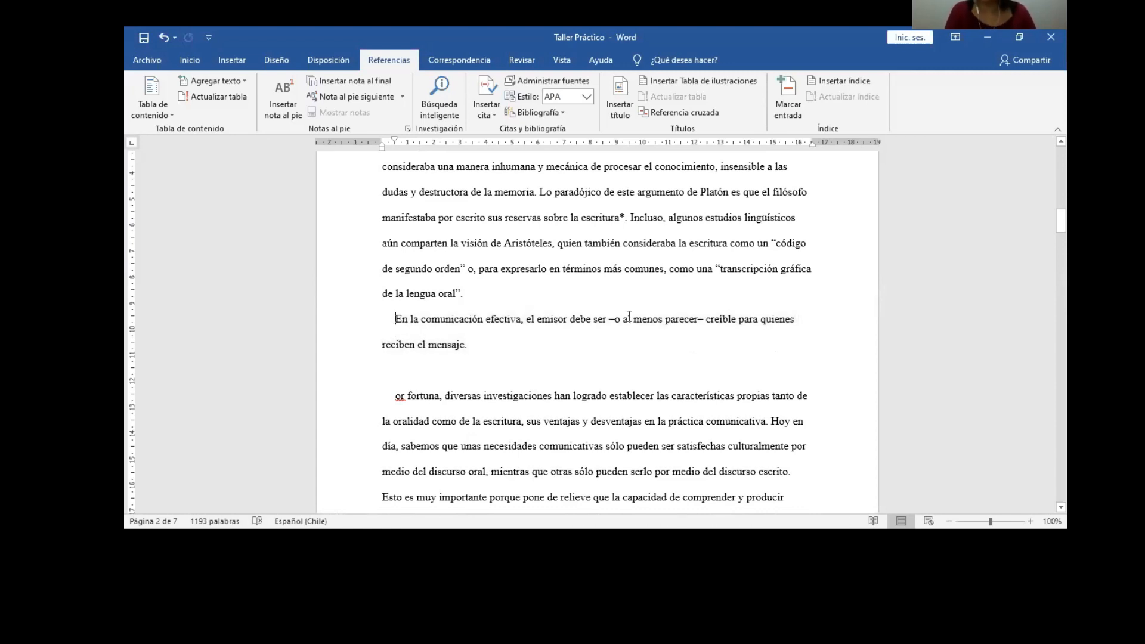
{"action": "key", "text": "BackSpace"}
{"action": "key", "text": "BackSpace"}
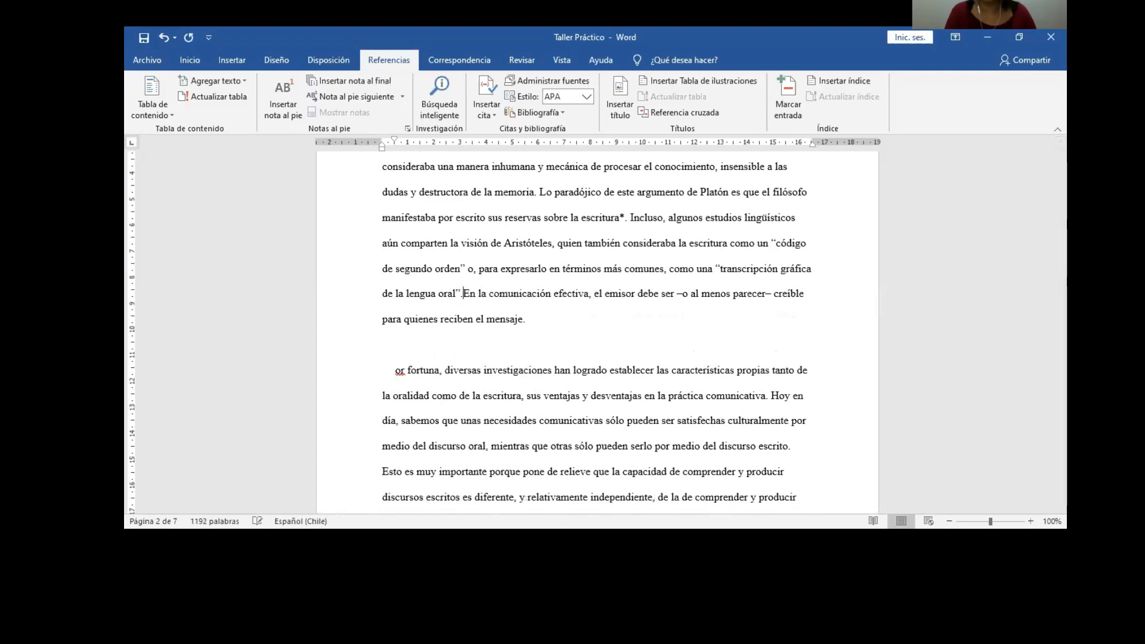
Step: Enclose the pasted sentence "En la comunicación efectiva… reciben el mensaje." in quotation marks
{"action": "type", "text": "“"}
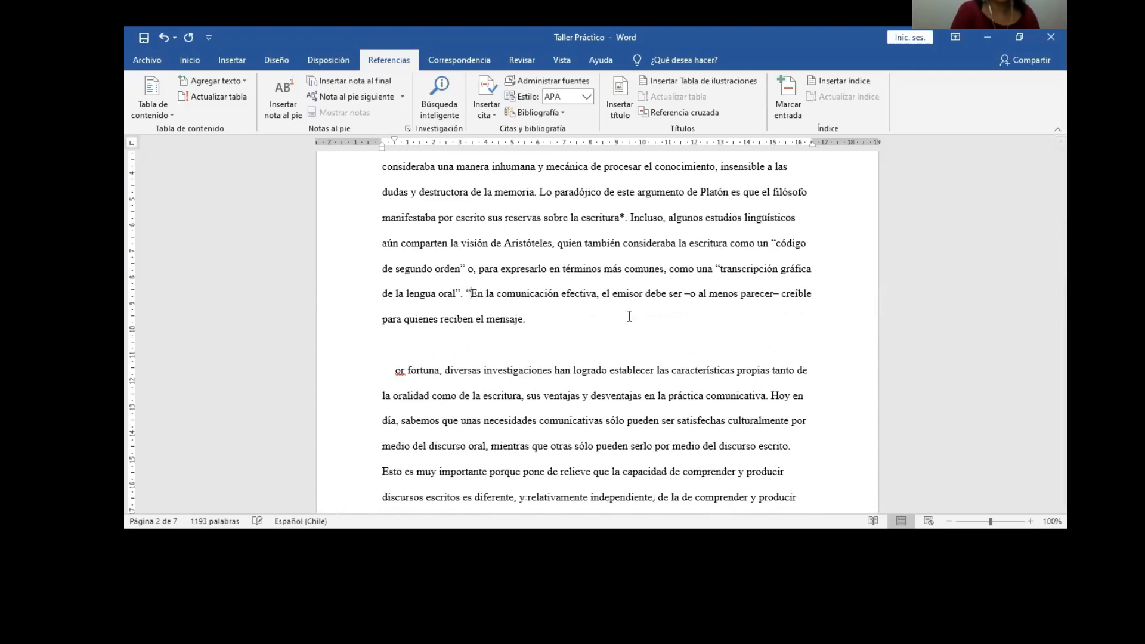
{"action": "left_click", "coordinate": [560, 320]}
{"action": "type", "text": "”"}
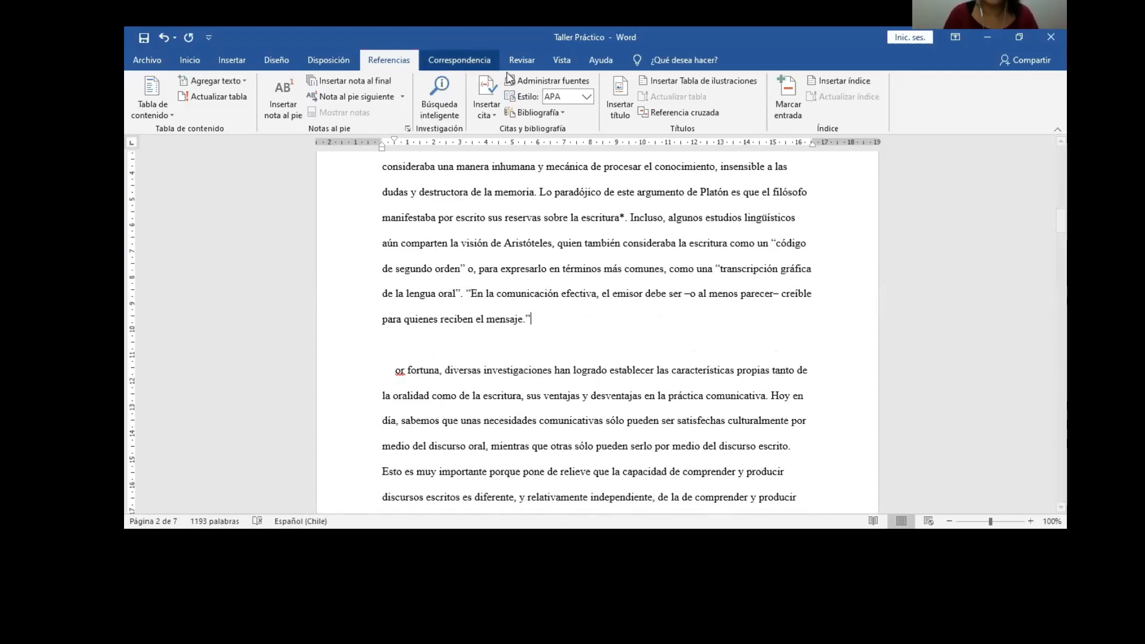
Step: Start a new citation source after the closing quotation mark and set its type to Sitio web
{"action": "left_click", "coordinate": [490, 114]}
{"action": "left_click", "coordinate": [536, 161]}
{"action": "left_click", "coordinate": [597, 200]}
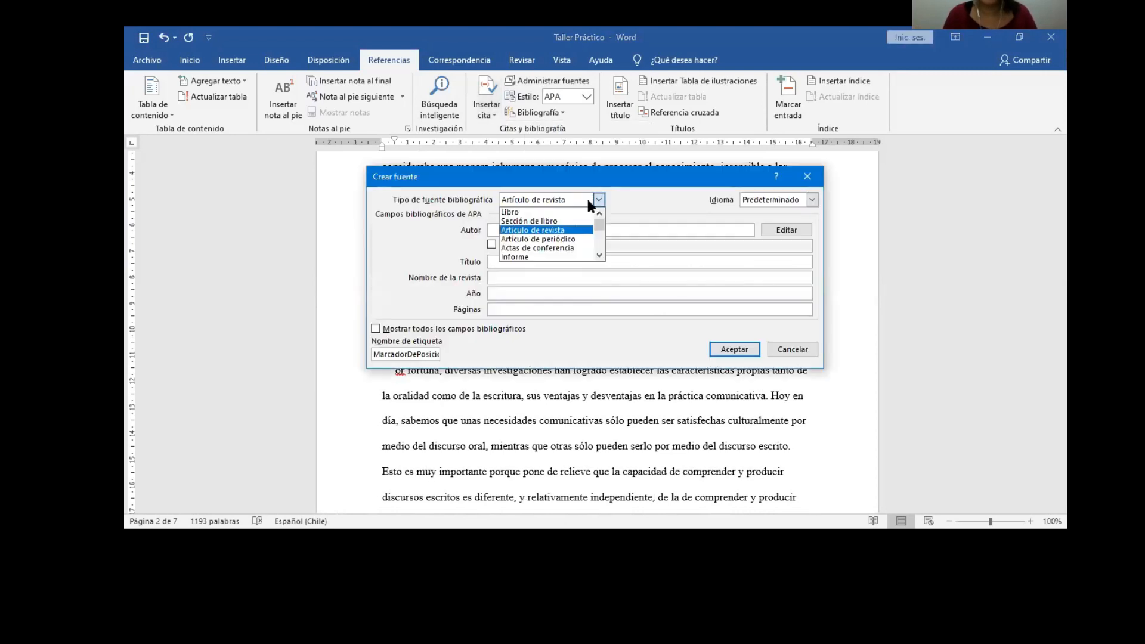
{"action": "scroll", "coordinate": [556, 250], "scroll_direction": "down", "scroll_amount": 1}
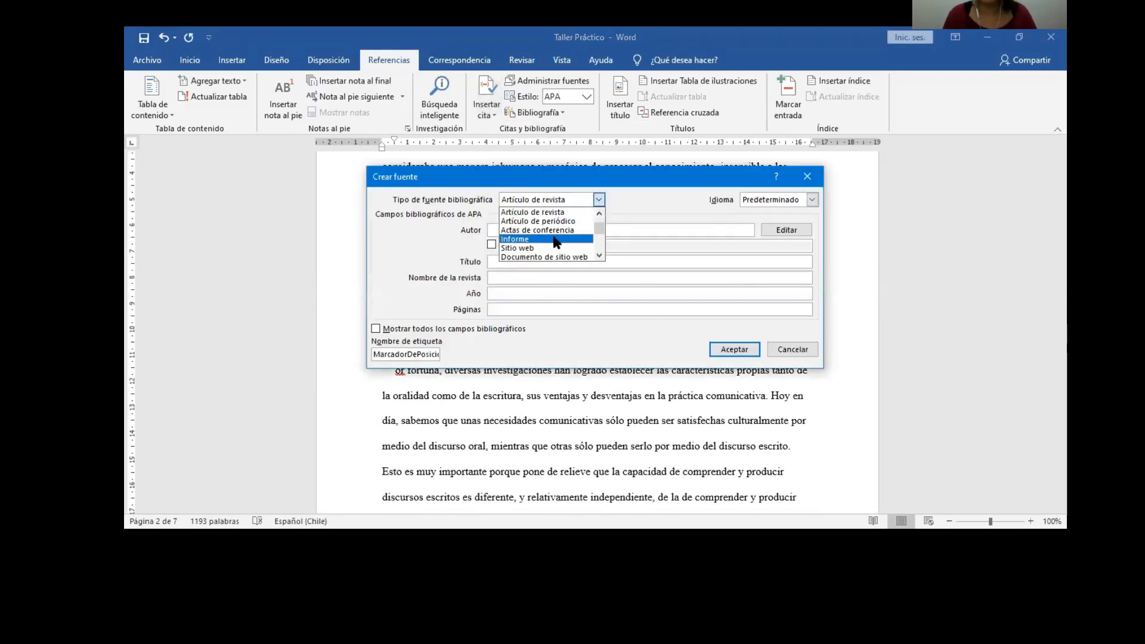
{"action": "left_click", "coordinate": [553, 249]}
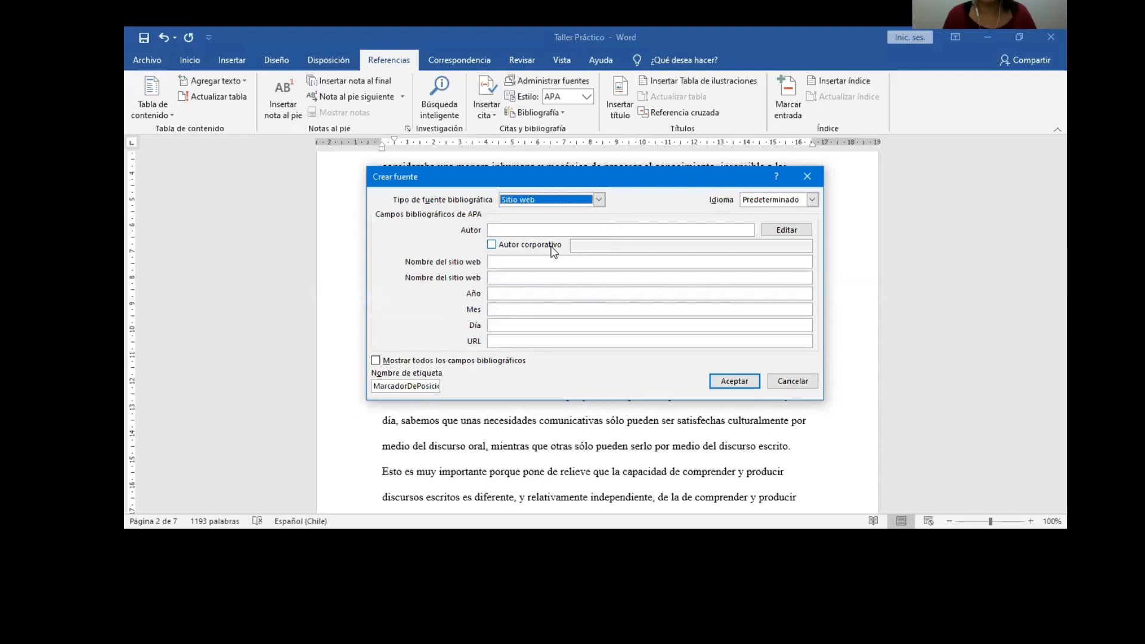
{"action": "left_click", "coordinate": [508, 228]}
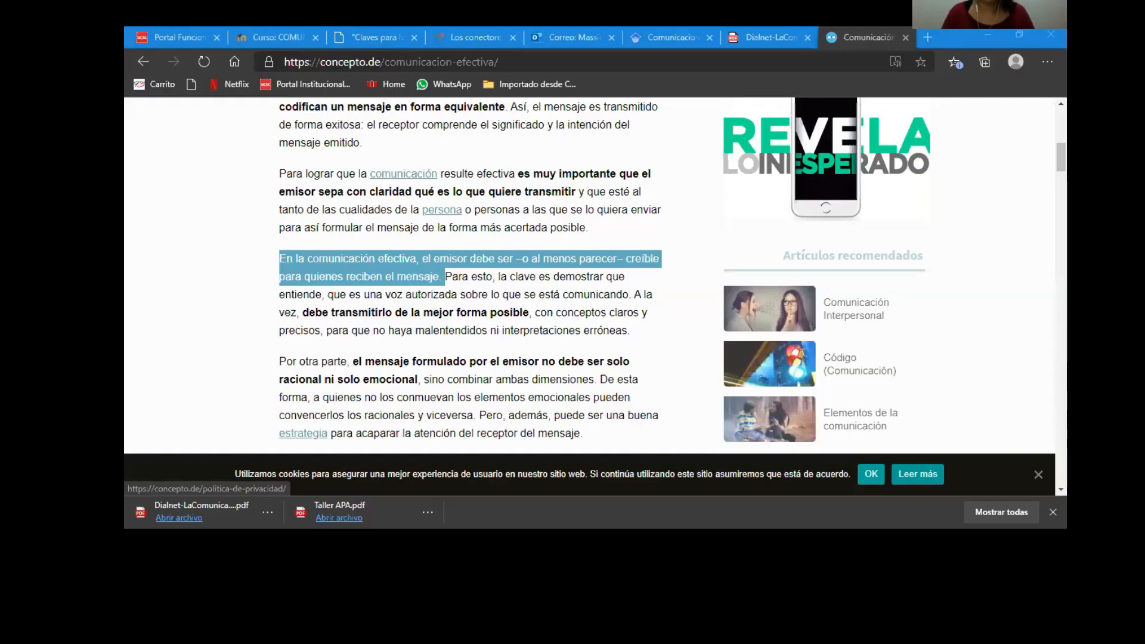
Step: Switch to the browser and examine the concepto.de article for its author, last edition date and access date
{"action": "scroll", "coordinate": [510, 365], "scroll_direction": "up", "scroll_amount": 7}
{"action": "scroll", "coordinate": [509, 365], "scroll_direction": "up", "scroll_amount": 2}
{"action": "scroll", "coordinate": [511, 367], "scroll_direction": "down", "scroll_amount": 4}
{"action": "scroll", "coordinate": [511, 368], "scroll_direction": "down", "scroll_amount": 10}
{"action": "scroll", "coordinate": [511, 368], "scroll_direction": "down", "scroll_amount": 3}
{"action": "scroll", "coordinate": [509, 363], "scroll_direction": "down", "scroll_amount": 13}
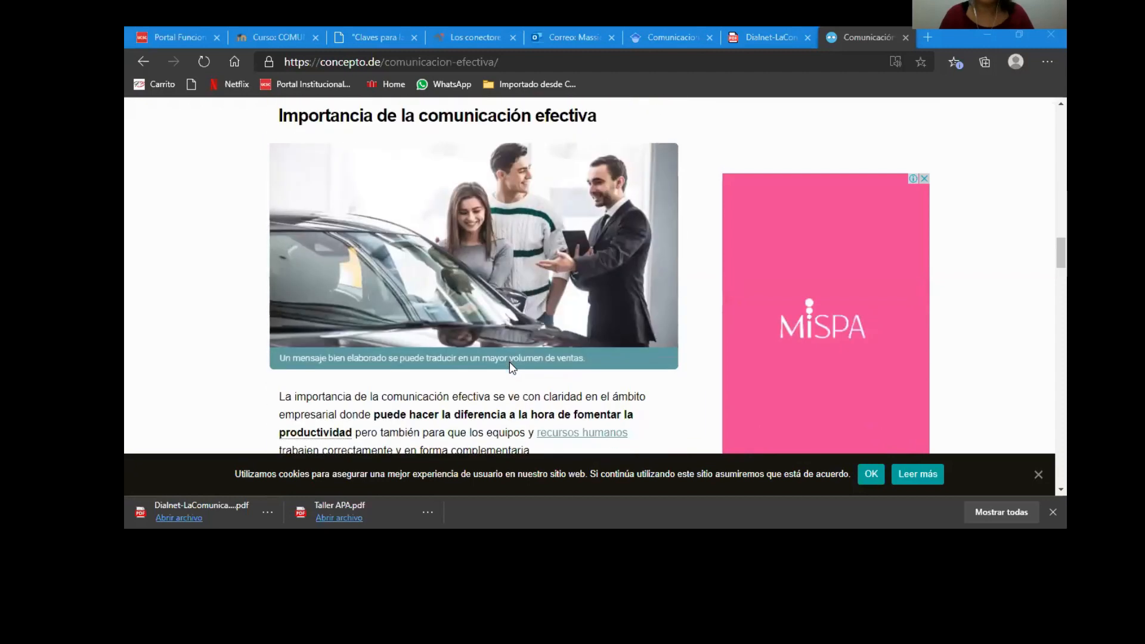
{"action": "scroll", "coordinate": [510, 364], "scroll_direction": "down", "scroll_amount": 15}
{"action": "scroll", "coordinate": [511, 367], "scroll_direction": "down", "scroll_amount": 20}
{"action": "scroll", "coordinate": [509, 363], "scroll_direction": "up", "scroll_amount": 5}
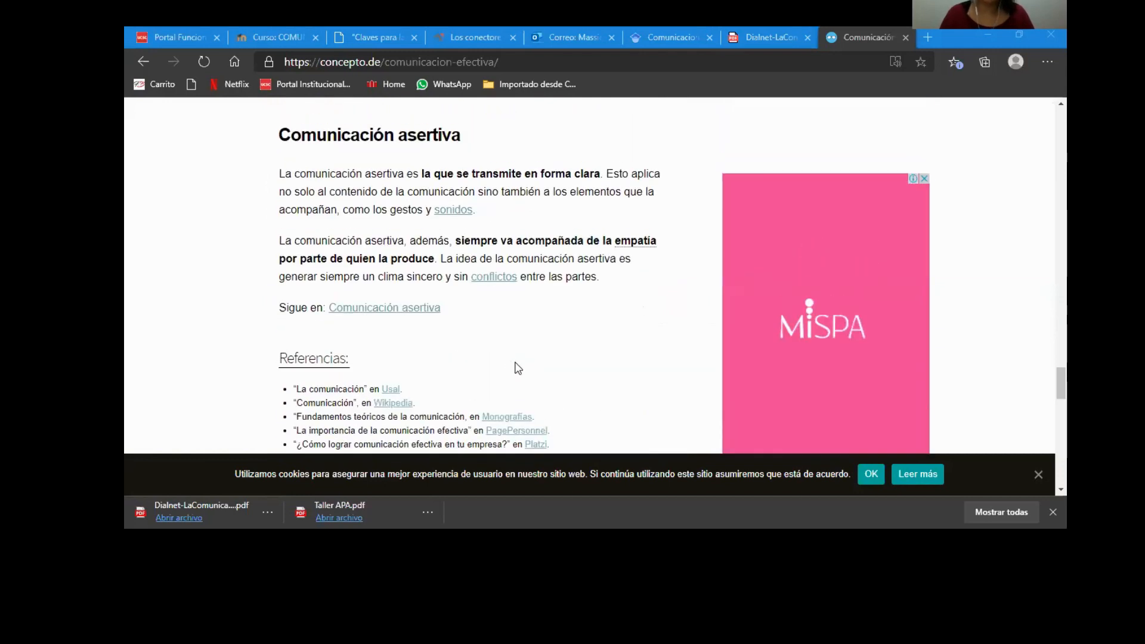
{"action": "scroll", "coordinate": [524, 349], "scroll_direction": "down", "scroll_amount": 3}
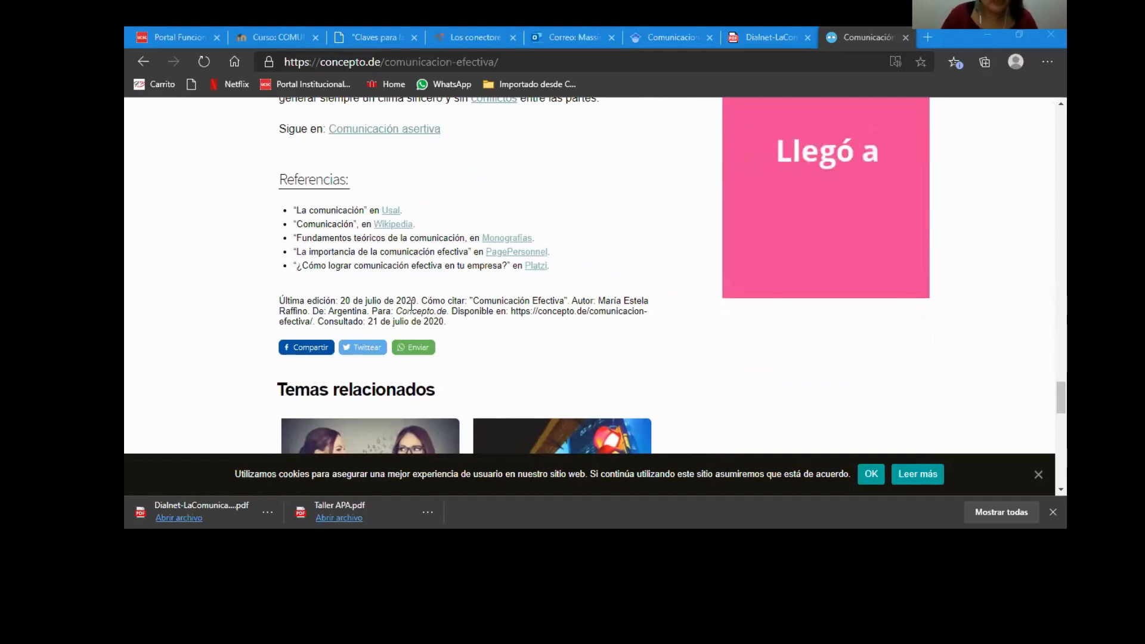
{"action": "scroll", "coordinate": [477, 303], "scroll_direction": "down", "scroll_amount": 1}
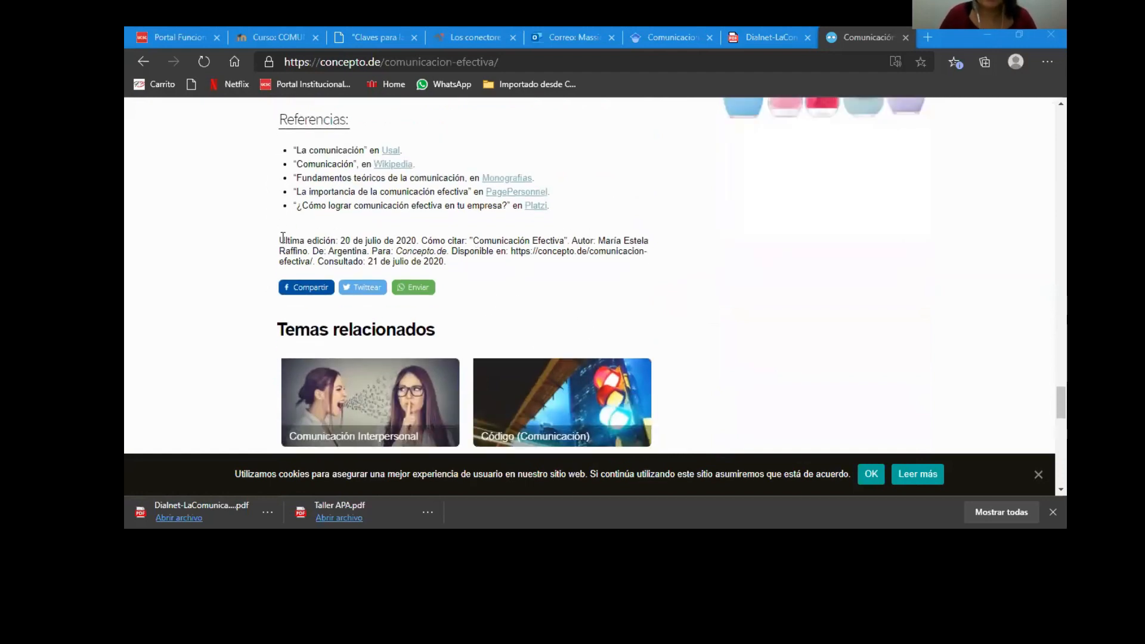
{"action": "left_click_drag", "start_coordinate": [282, 238], "coordinate": [465, 266]}
{"action": "left_click", "coordinate": [560, 282]}
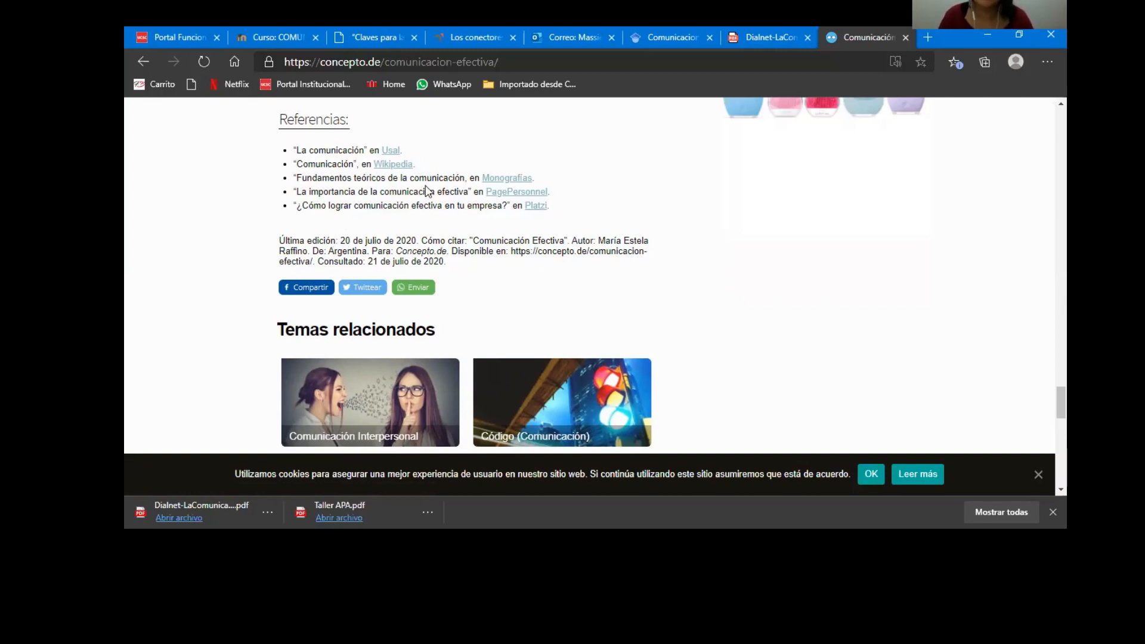
Step: Copy the web address of the concepto.de article on comunicación efectiva
{"action": "scroll", "coordinate": [583, 189], "scroll_direction": "up", "scroll_amount": 3}
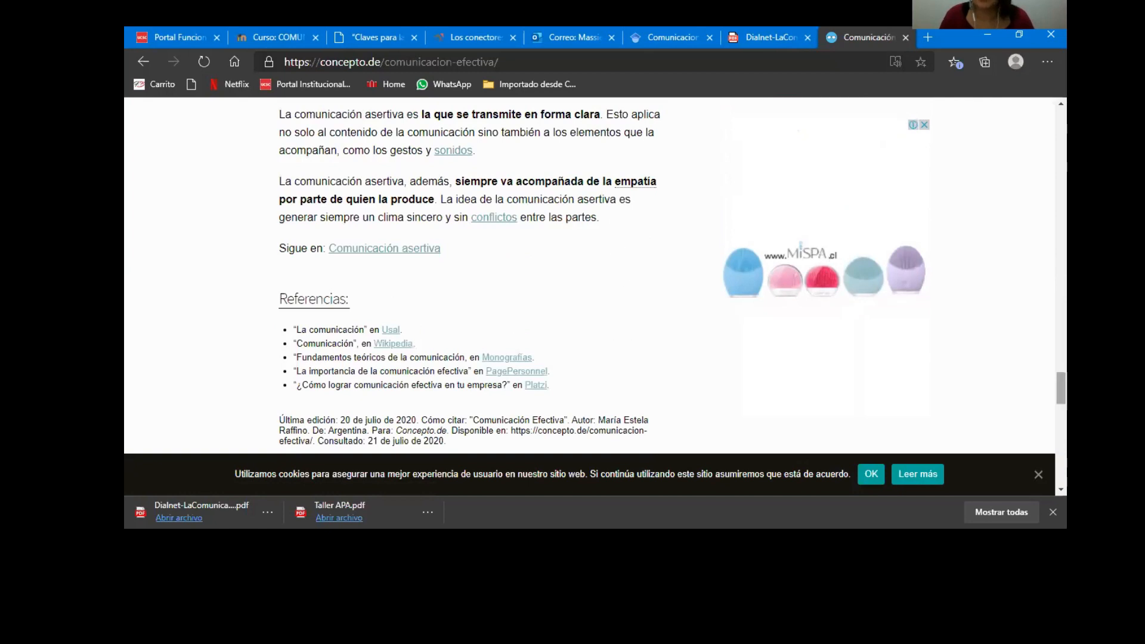
{"action": "scroll", "coordinate": [583, 190], "scroll_direction": "up", "scroll_amount": 20}
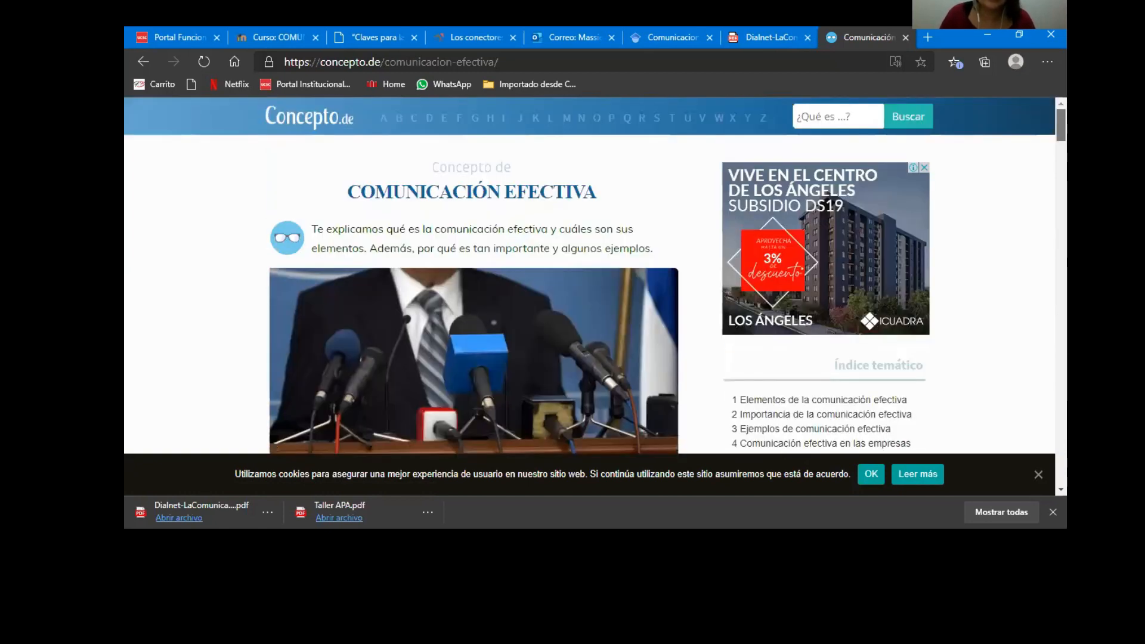
{"action": "scroll", "coordinate": [589, 275], "scroll_direction": "down", "scroll_amount": 15}
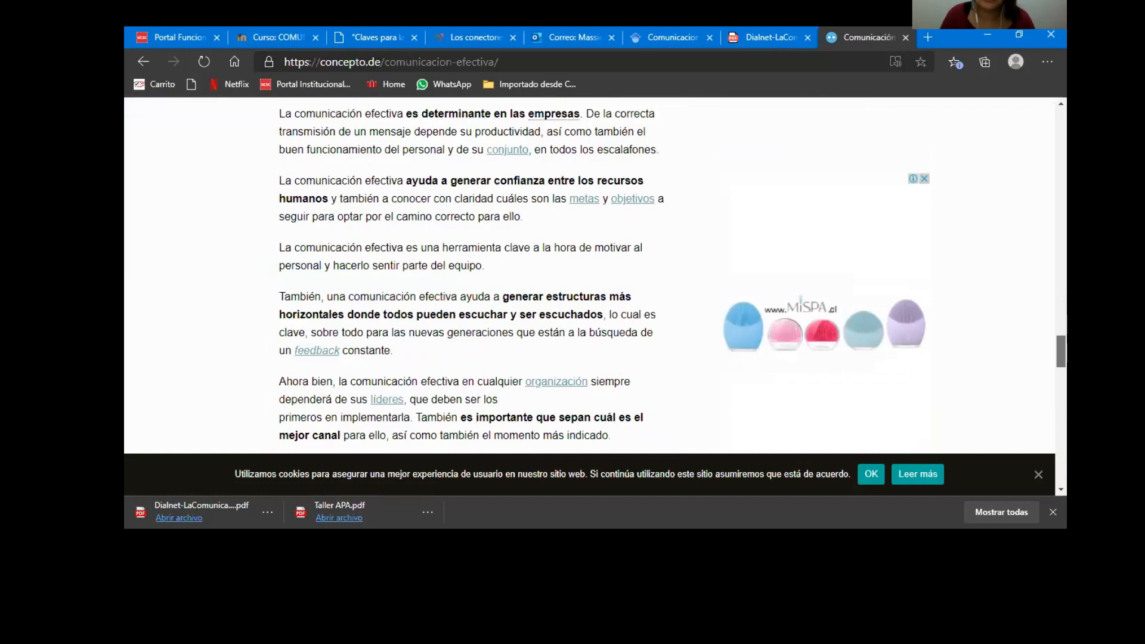
{"action": "scroll", "coordinate": [589, 275], "scroll_direction": "down", "scroll_amount": 10}
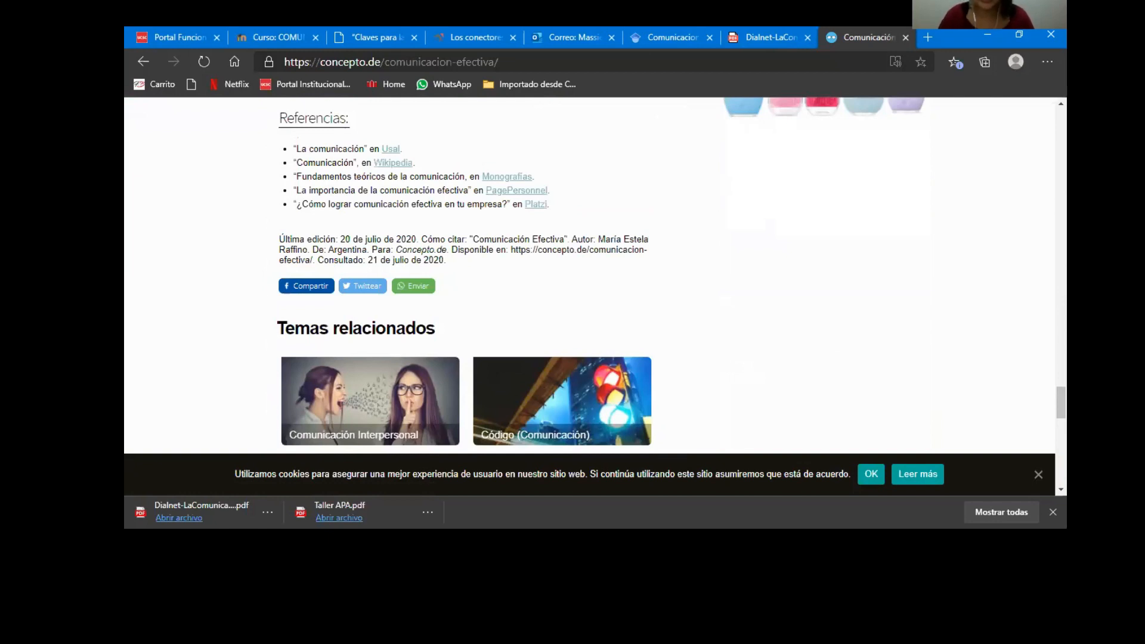
{"action": "left_click", "coordinate": [531, 64]}
{"action": "key", "text": "ctrl+c"}
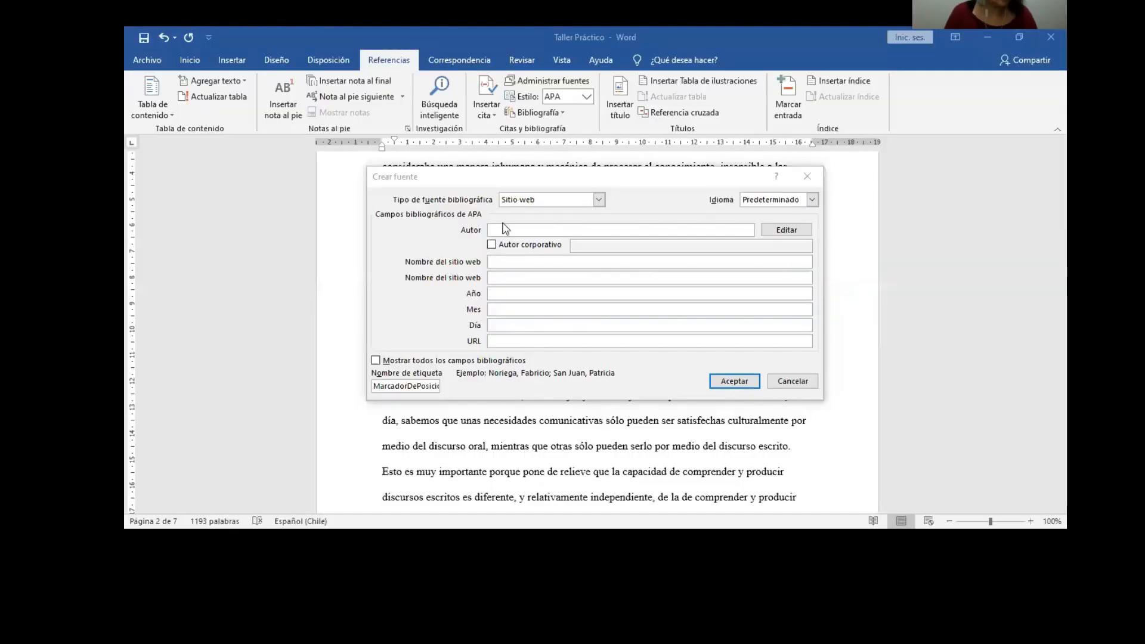
Step: Back in Word, enter the article author's name in the new source and set the website name to "Concepto de"
{"action": "left_click", "coordinate": [505, 228]}
{"action": "type", "text": "M"}
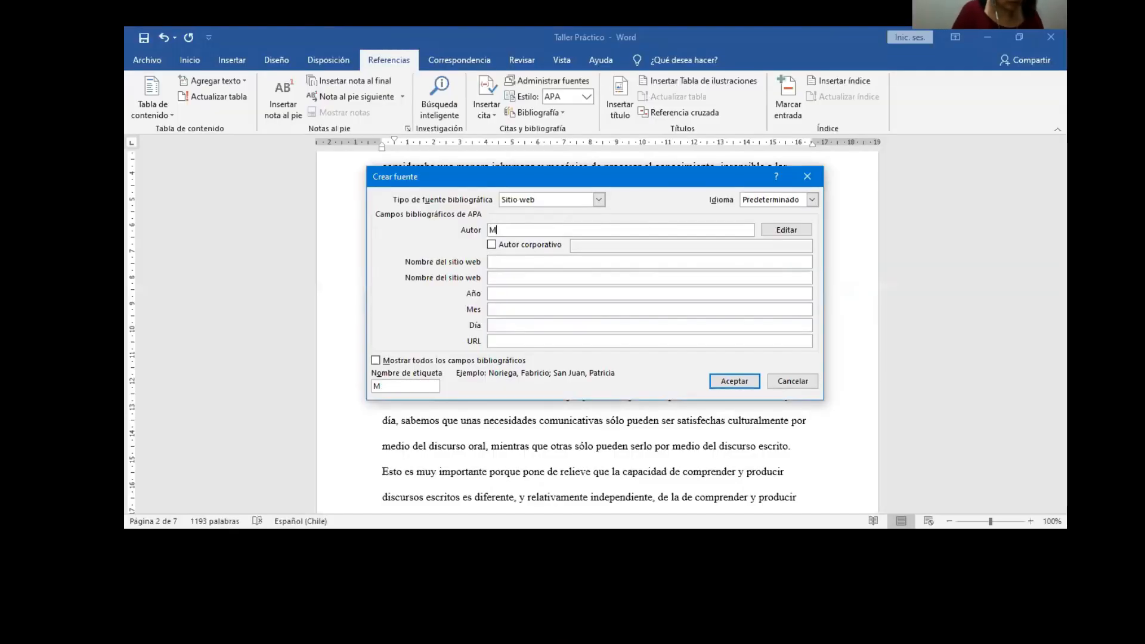
{"action": "type", "text": "aria Ra"}
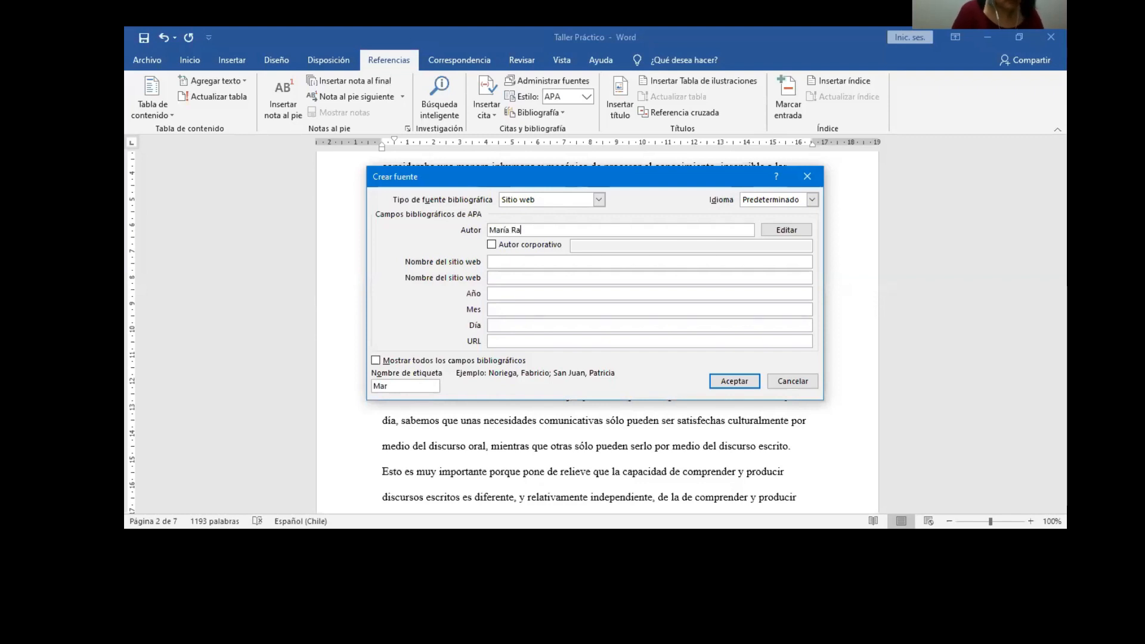
{"action": "type", "text": "ffino"}
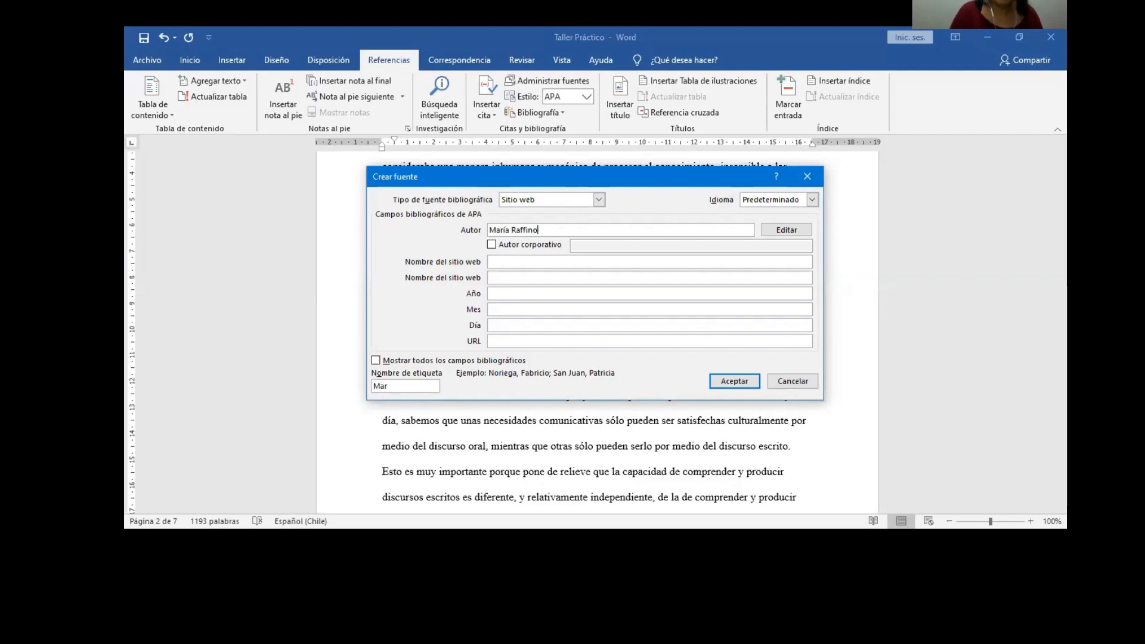
{"action": "left_click", "coordinate": [505, 262]}
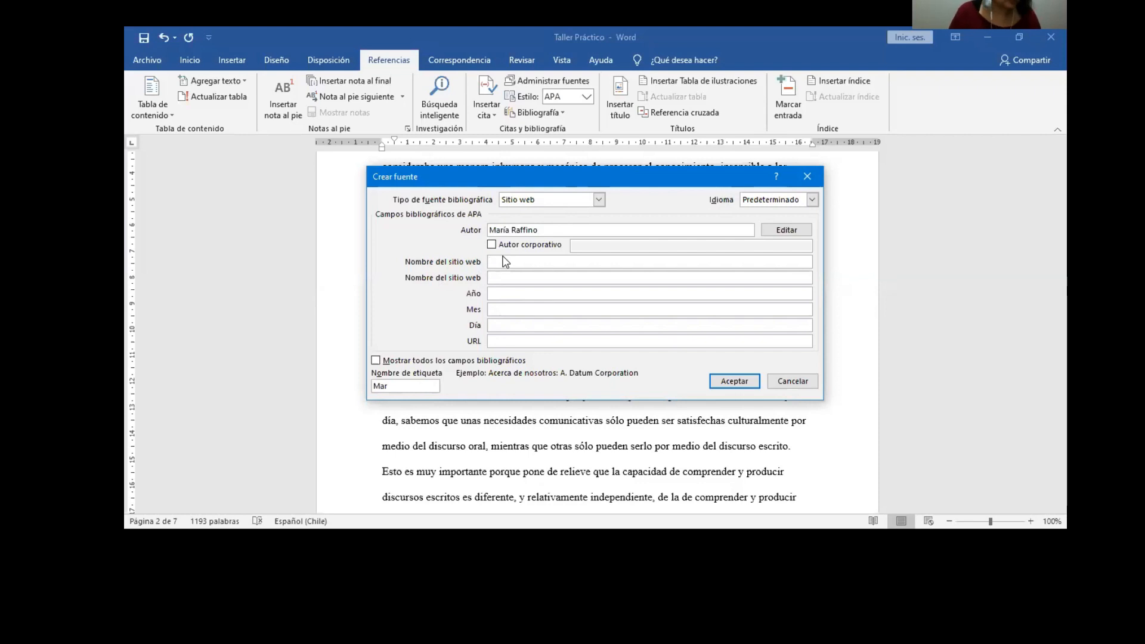
{"action": "type", "text": "Concepto de"}
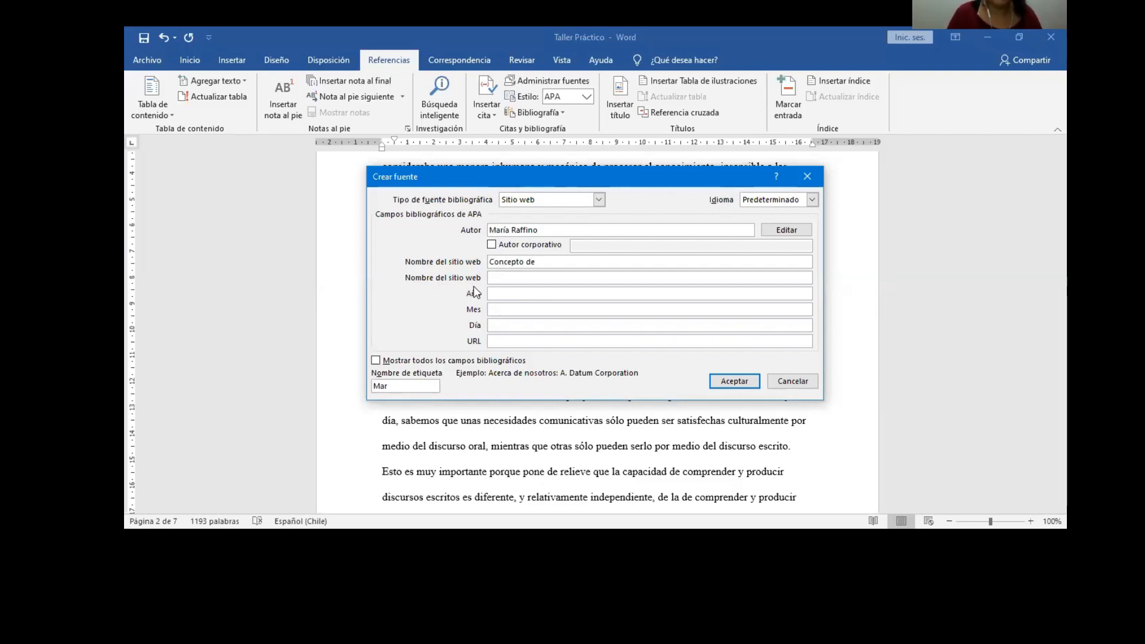
{"action": "left_click", "coordinate": [512, 295]}
{"action": "type", "text": "2020"}
{"action": "left_click", "coordinate": [517, 306]}
{"action": "type", "text": "julio"}
{"action": "key", "text": "Tab"}
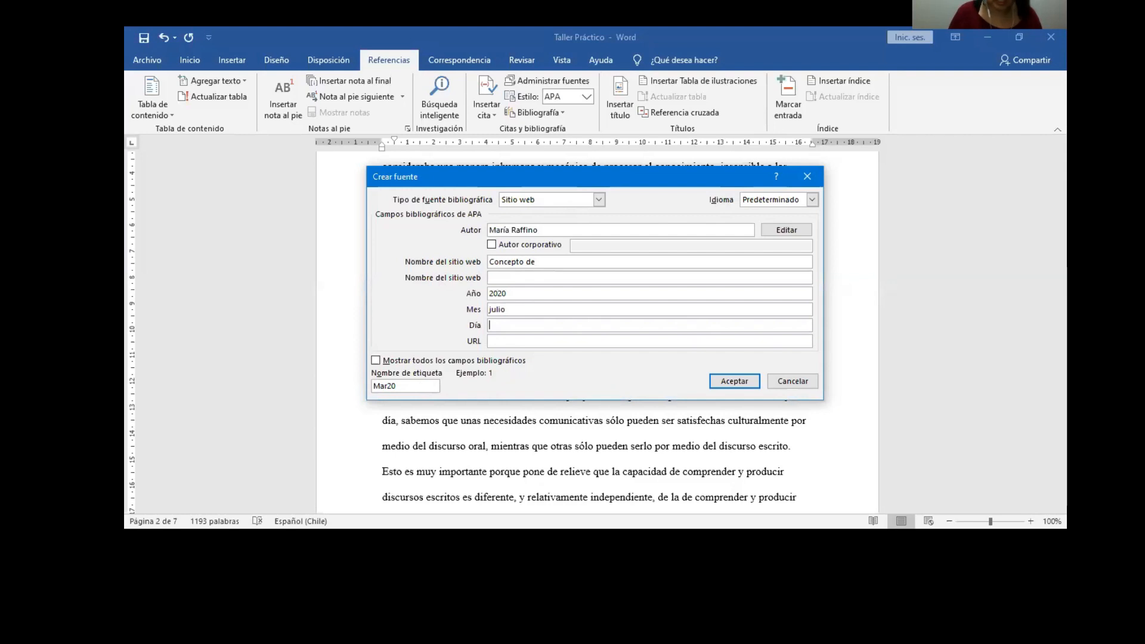
{"action": "left_click", "coordinate": [556, 340]}
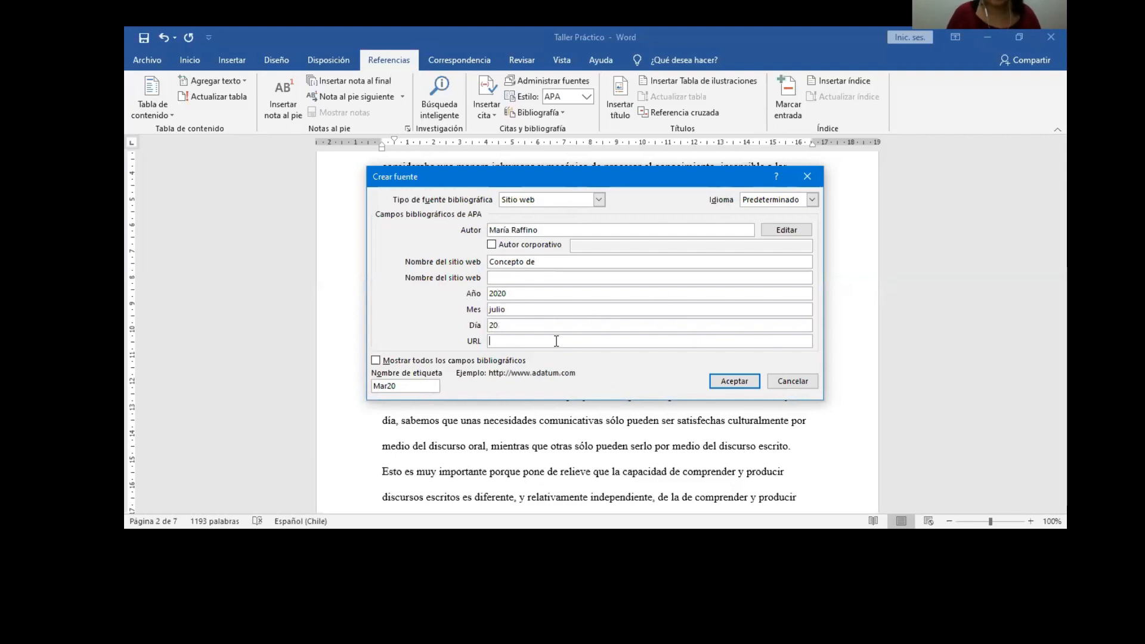
{"action": "key", "text": "ctrl+v"}
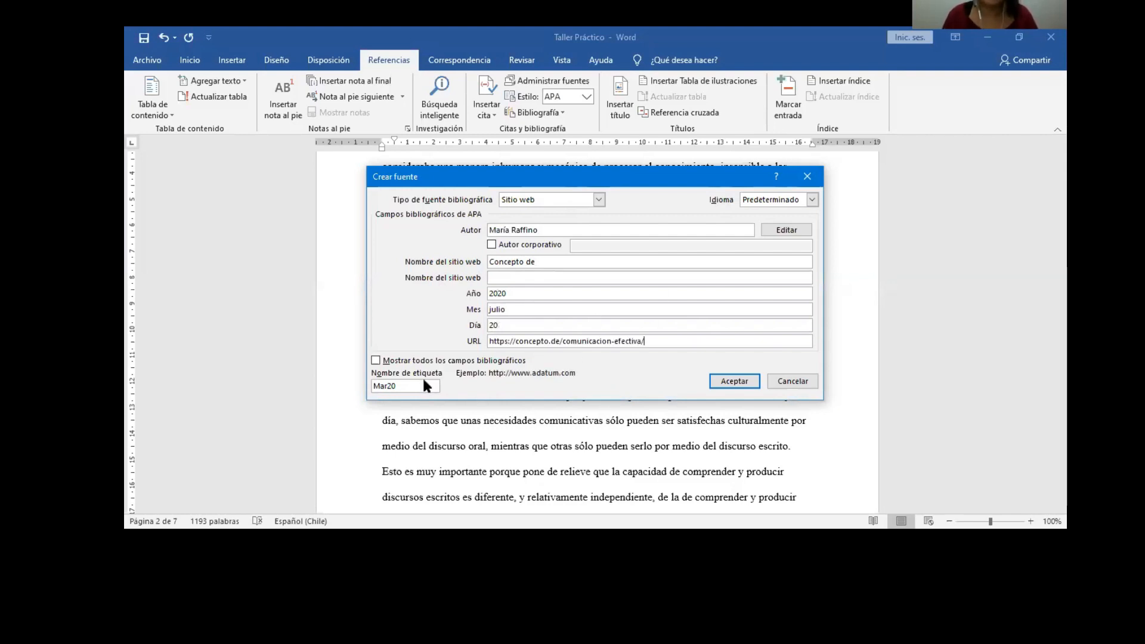
Step: Show all bibliographic fields, set the consultation date to 21 julio 2020, and accept the source to insert its citation
{"action": "left_click", "coordinate": [376, 361]}
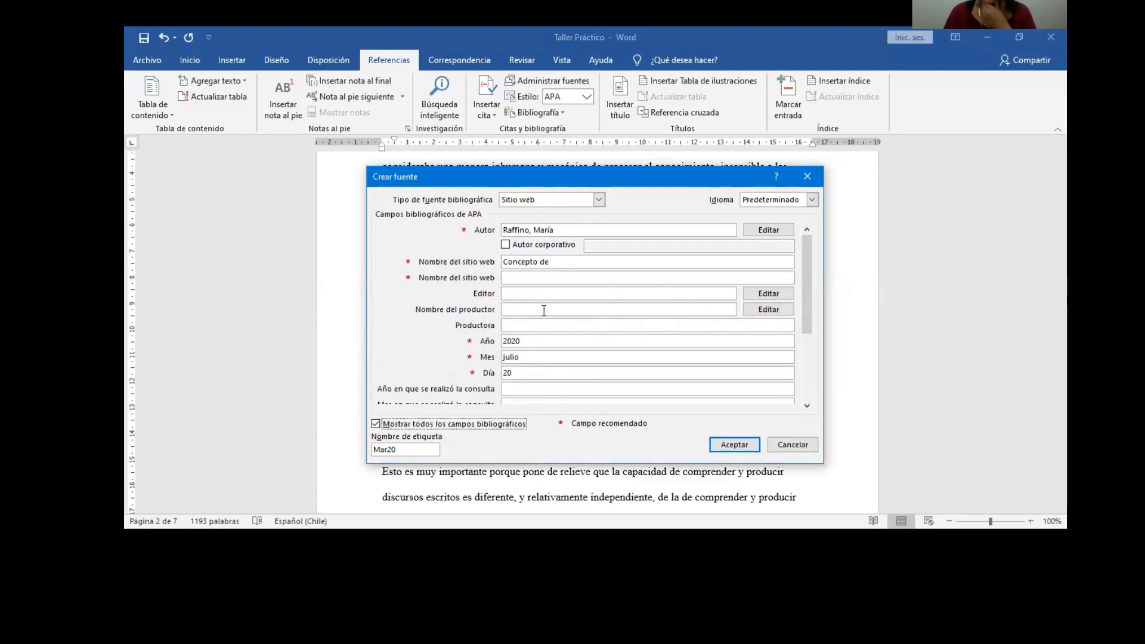
{"action": "left_click_drag", "start_coordinate": [810, 280], "coordinate": [812, 353]}
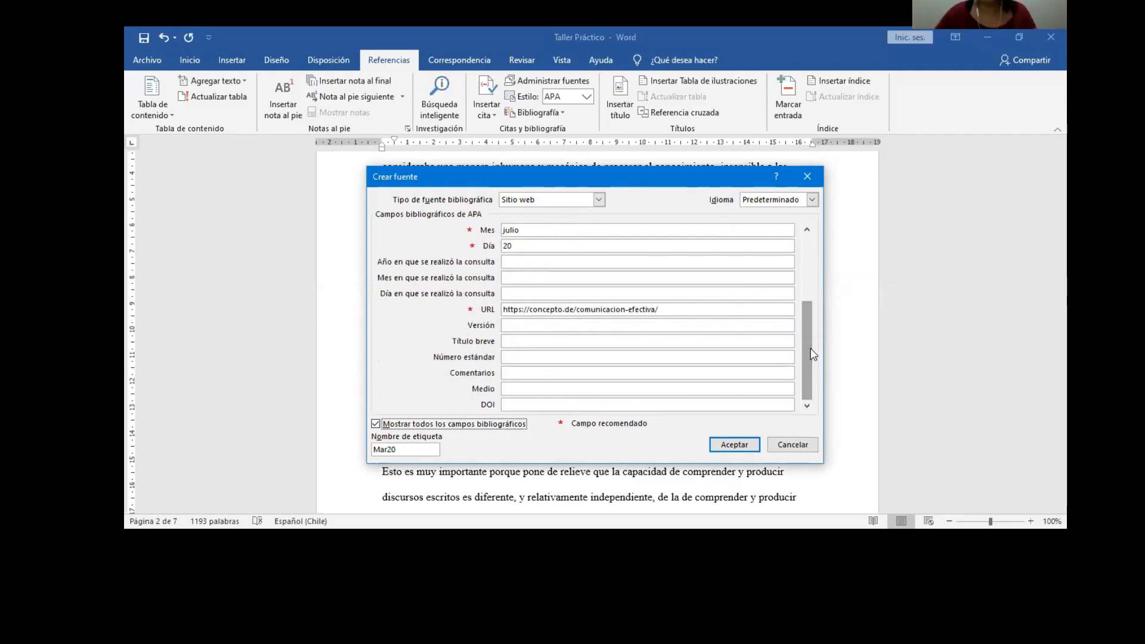
{"action": "left_click", "coordinate": [524, 262]}
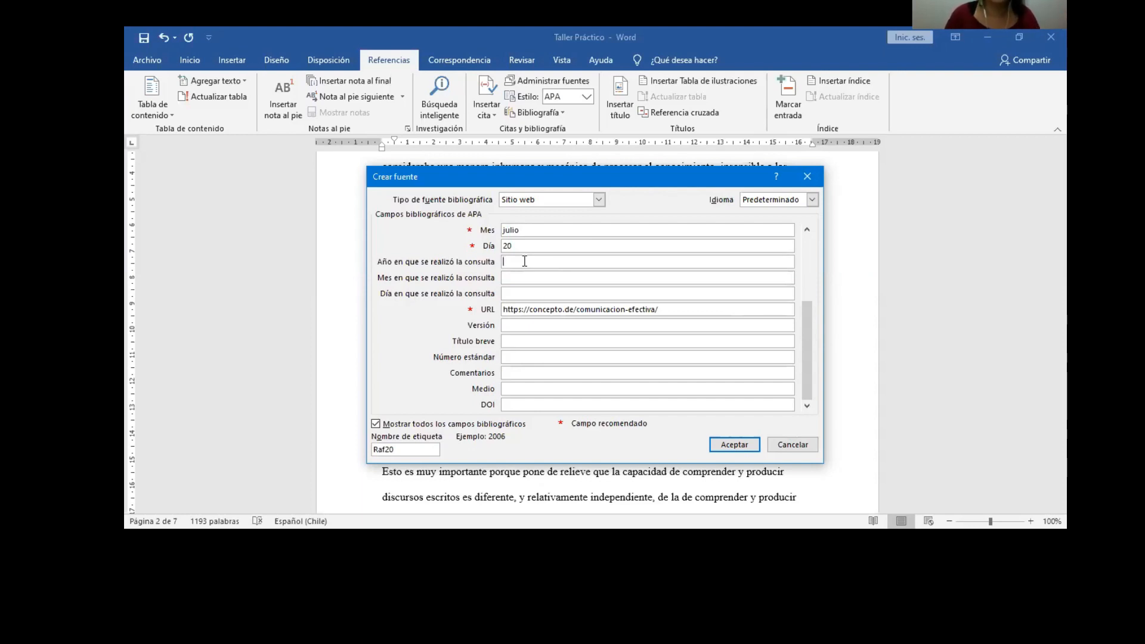
{"action": "type", "text": "2020"}
{"action": "left_click", "coordinate": [520, 275]}
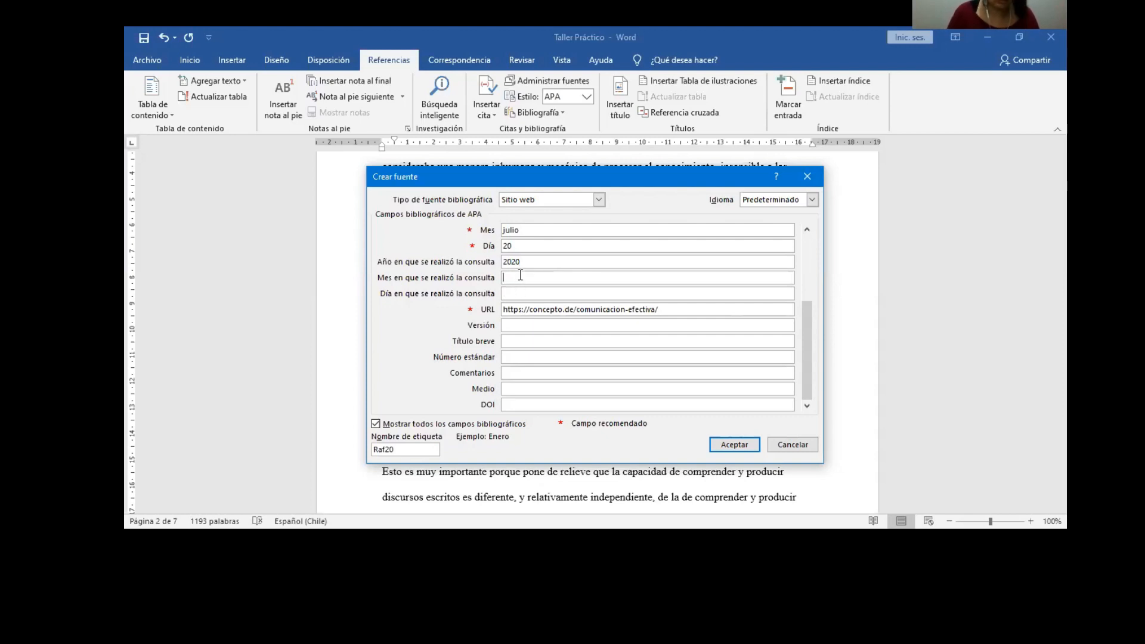
{"action": "left_click", "coordinate": [524, 293]}
{"action": "type", "text": "21"}
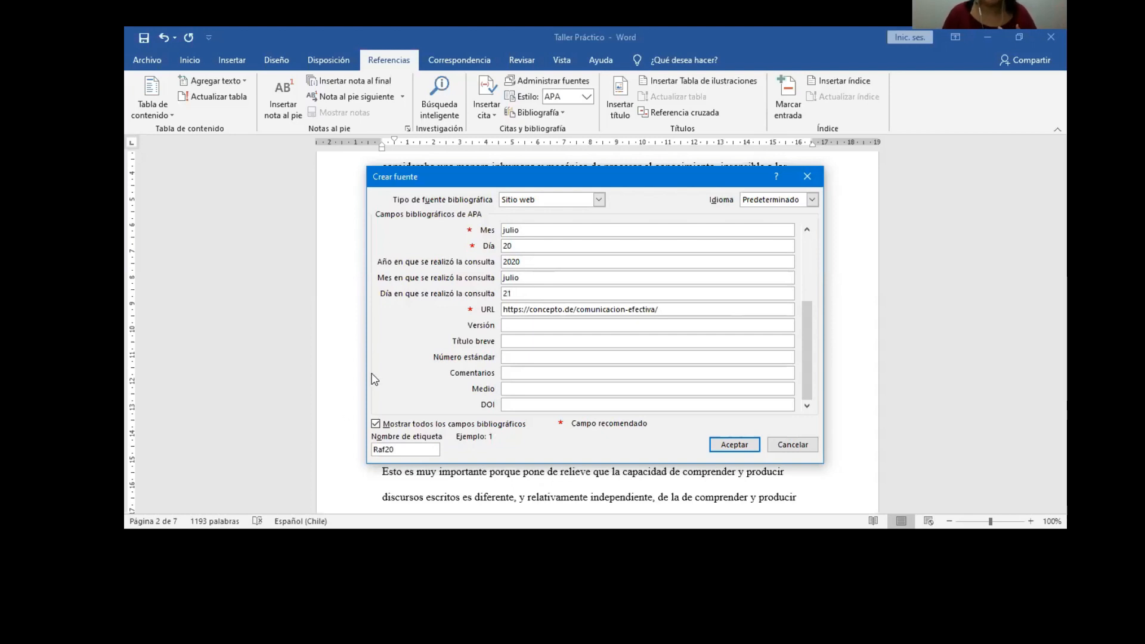
{"action": "left_click", "coordinate": [734, 444]}
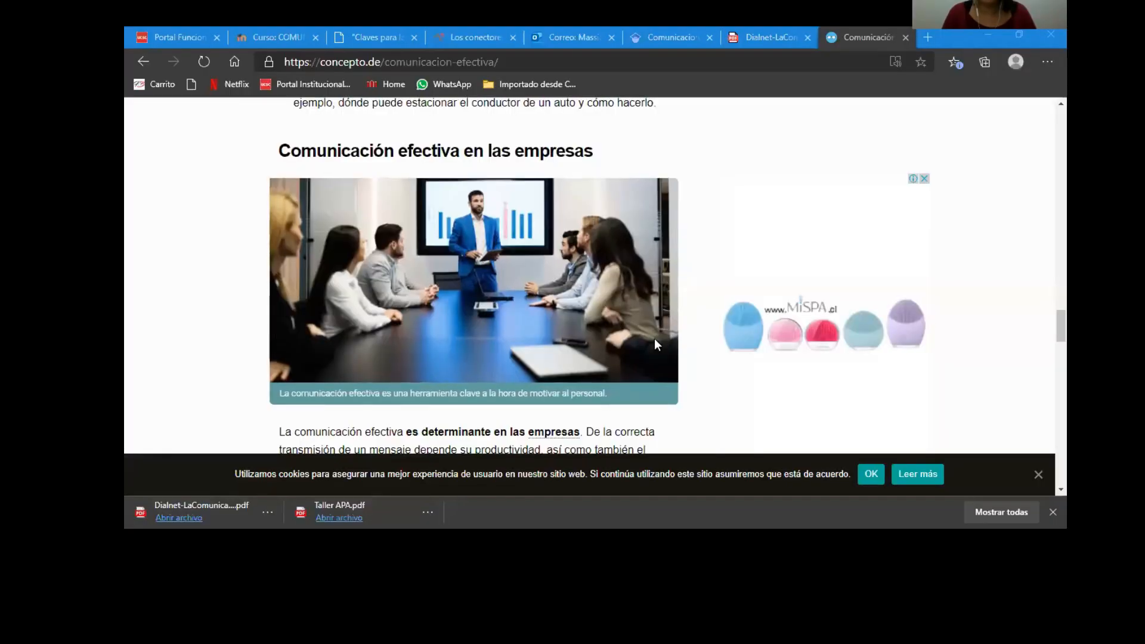
Step: Return to the concepto.de article in the browser and review the location of the quoted passage
{"action": "scroll", "coordinate": [653, 338], "scroll_direction": "up", "scroll_amount": 10}
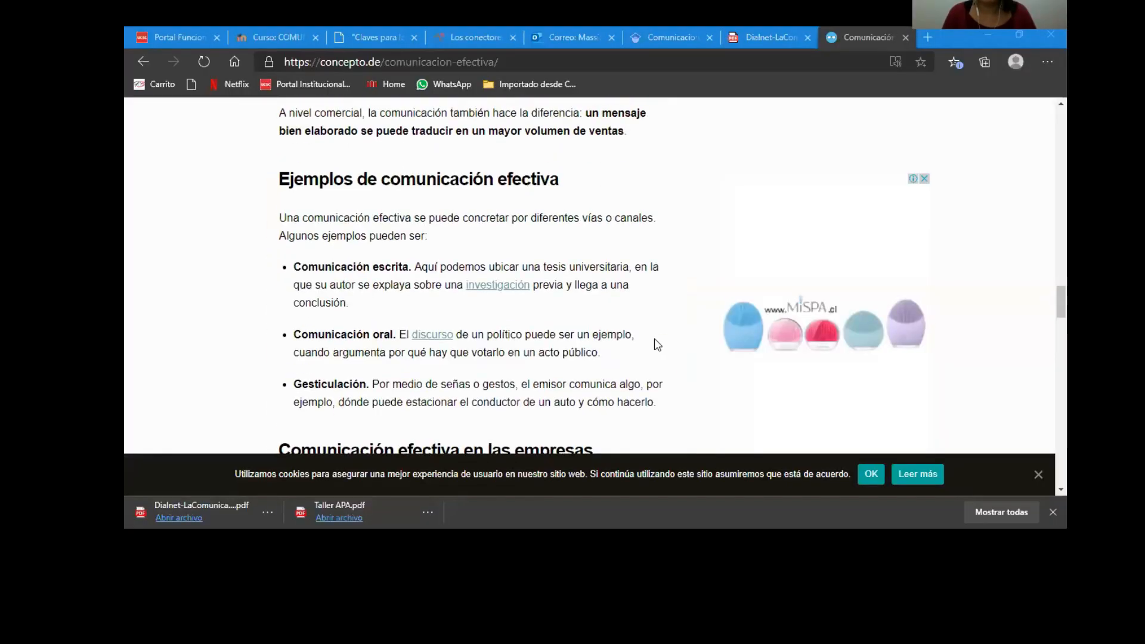
{"action": "scroll", "coordinate": [647, 352], "scroll_direction": "down", "scroll_amount": 1}
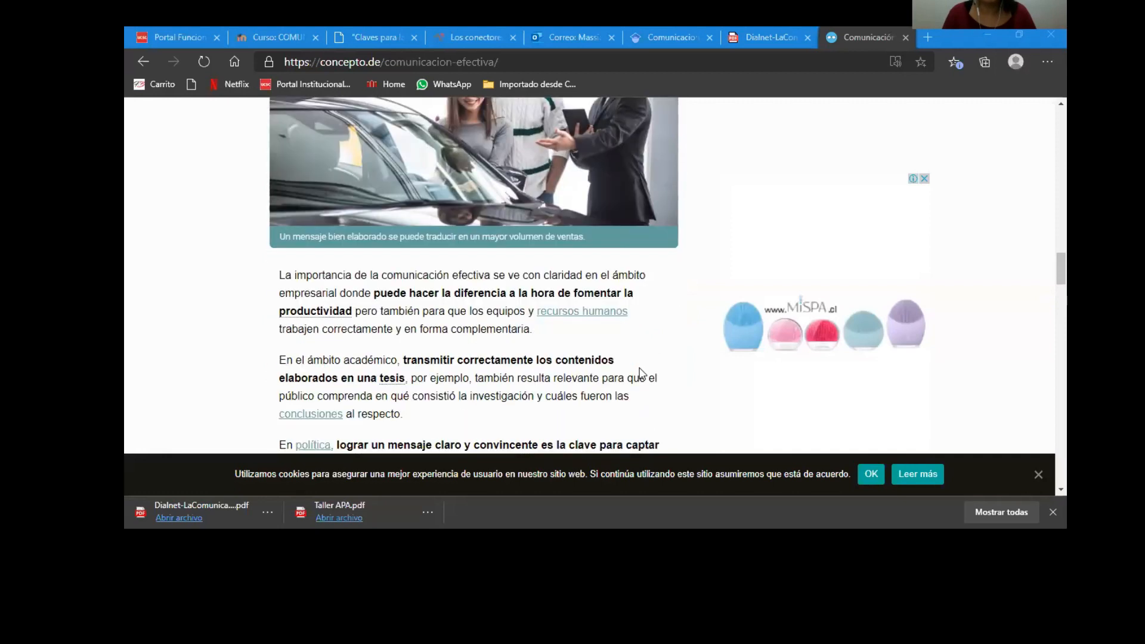
{"action": "scroll", "coordinate": [644, 364], "scroll_direction": "up", "scroll_amount": 8}
{"action": "scroll", "coordinate": [639, 370], "scroll_direction": "up", "scroll_amount": 12}
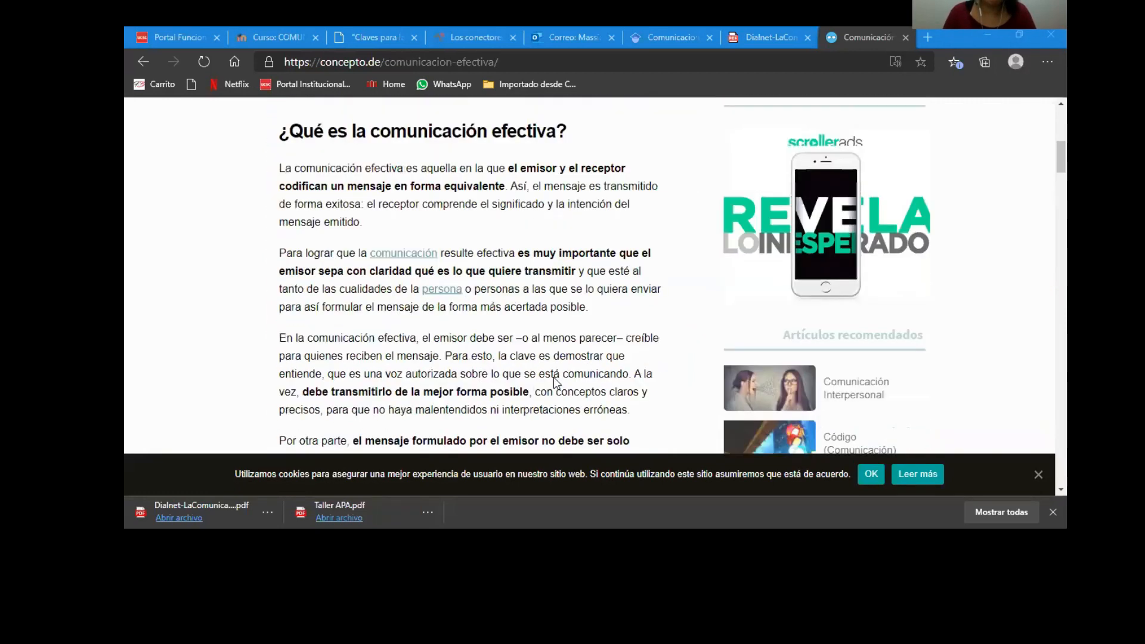
{"action": "scroll", "coordinate": [558, 381], "scroll_direction": "down", "scroll_amount": 3}
{"action": "scroll", "coordinate": [606, 312], "scroll_direction": "up", "scroll_amount": 9}
{"action": "scroll", "coordinate": [574, 315], "scroll_direction": "down", "scroll_amount": 5}
{"action": "scroll", "coordinate": [574, 315], "scroll_direction": "down", "scroll_amount": 4}
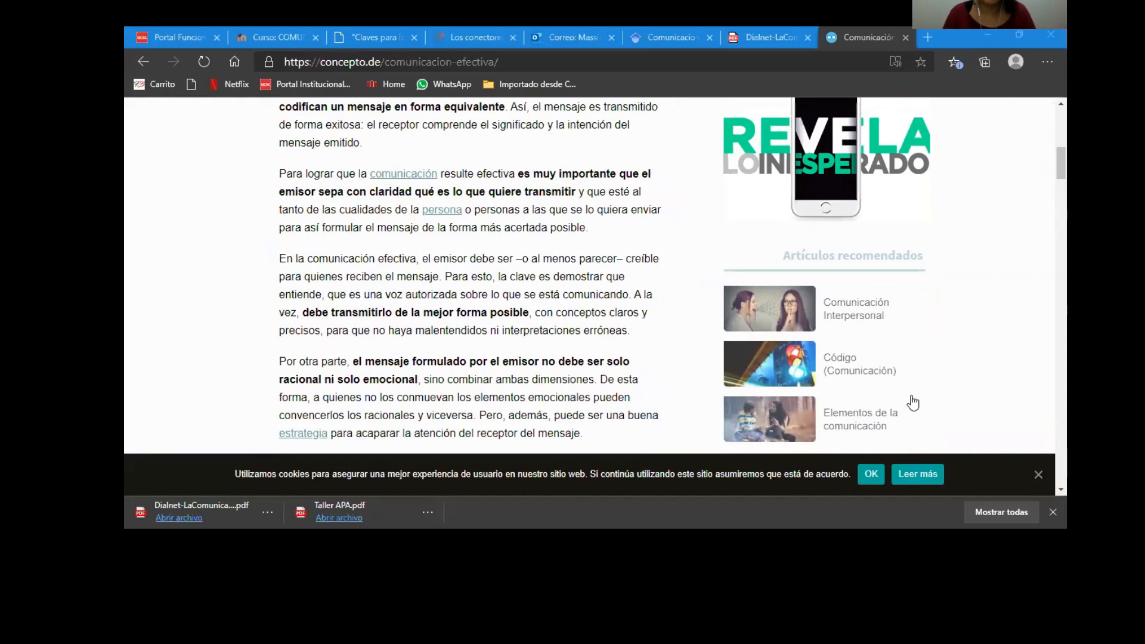
{"action": "scroll", "coordinate": [355, 195], "scroll_direction": "down", "scroll_amount": 2}
{"action": "scroll", "coordinate": [690, 402], "scroll_direction": "up", "scroll_amount": 3}
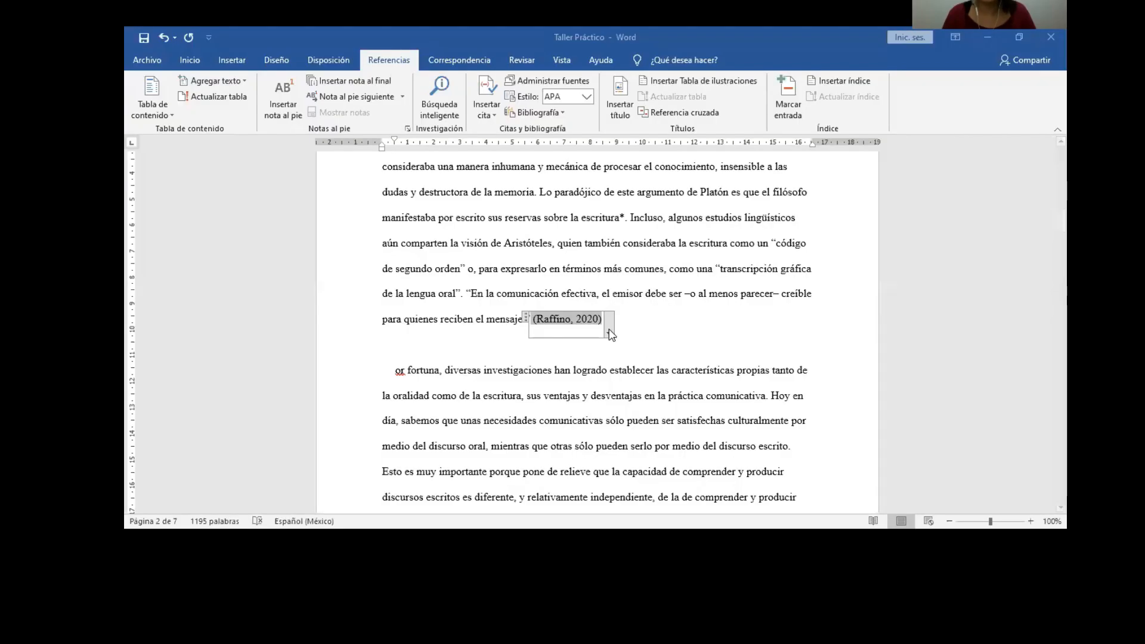
Step: Back in Word, edit the web article's in-text citation to add page 3
{"action": "left_click", "coordinate": [609, 329]}
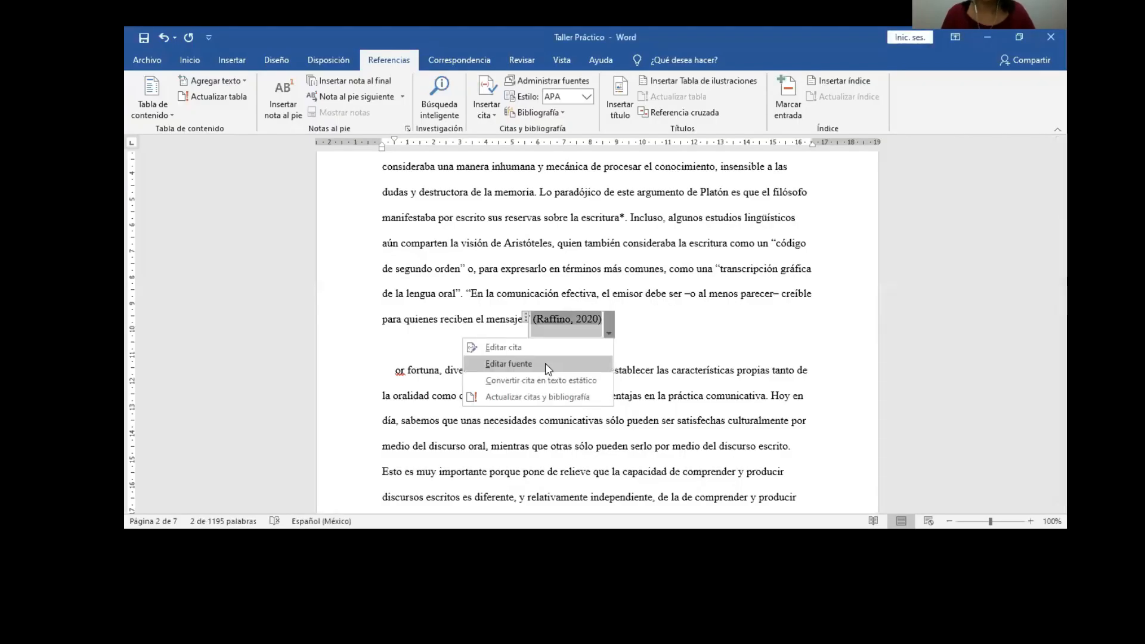
{"action": "left_click", "coordinate": [549, 348]}
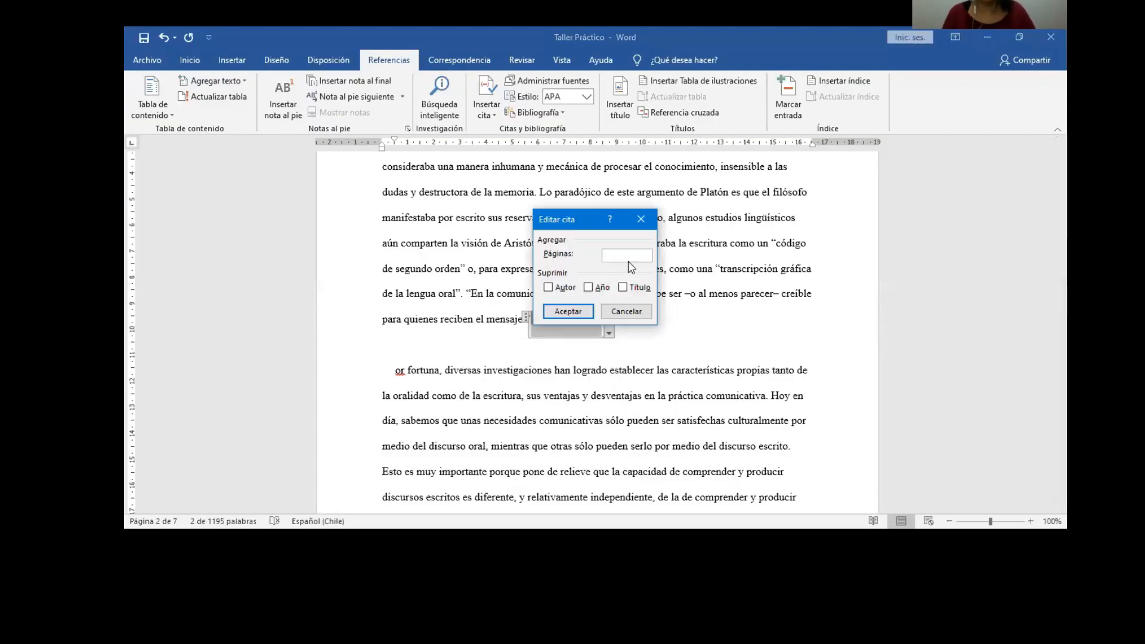
{"action": "type", "text": "3"}
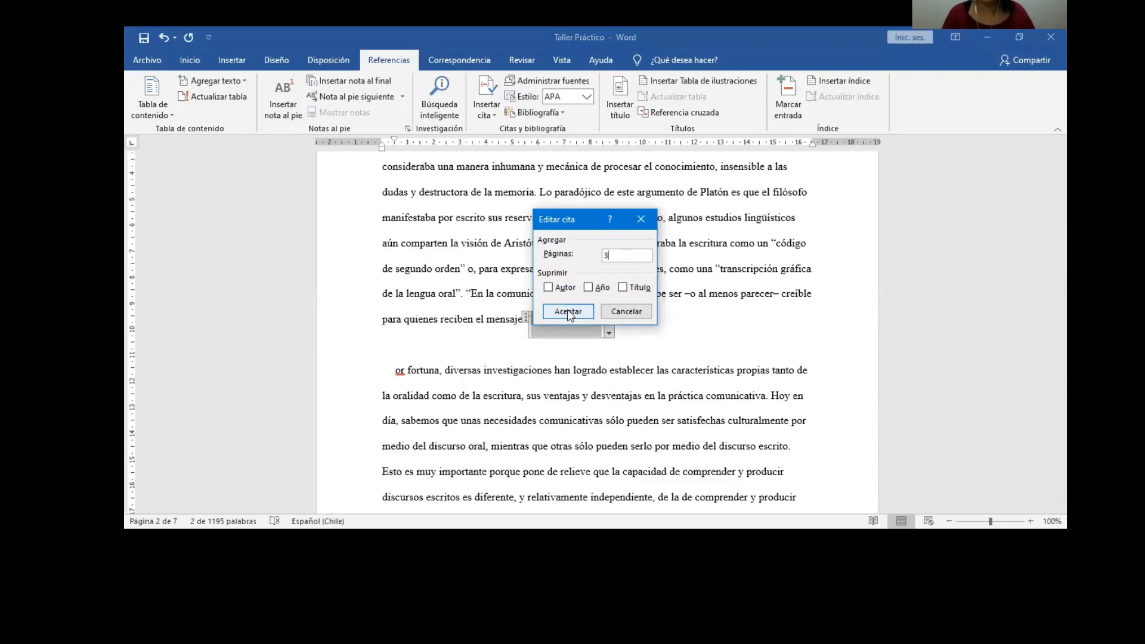
{"action": "left_click", "coordinate": [567, 311]}
Step: Update the citations and bibliography in the Bibliografía section at the document's end to include the new web source
{"action": "scroll", "coordinate": [720, 345], "scroll_direction": "down", "scroll_amount": 2}
{"action": "scroll", "coordinate": [719, 345], "scroll_direction": "down", "scroll_amount": 4}
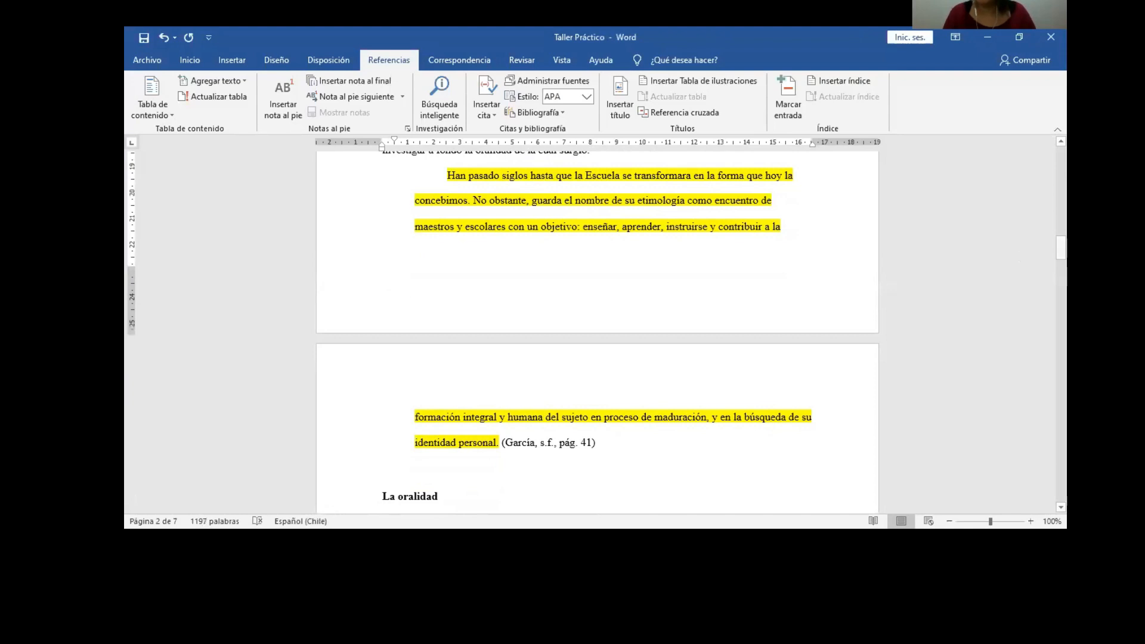
{"action": "left_click_drag", "start_coordinate": [1061, 247], "coordinate": [1061, 477]}
{"action": "scroll", "coordinate": [654, 352], "scroll_direction": "up", "scroll_amount": 4}
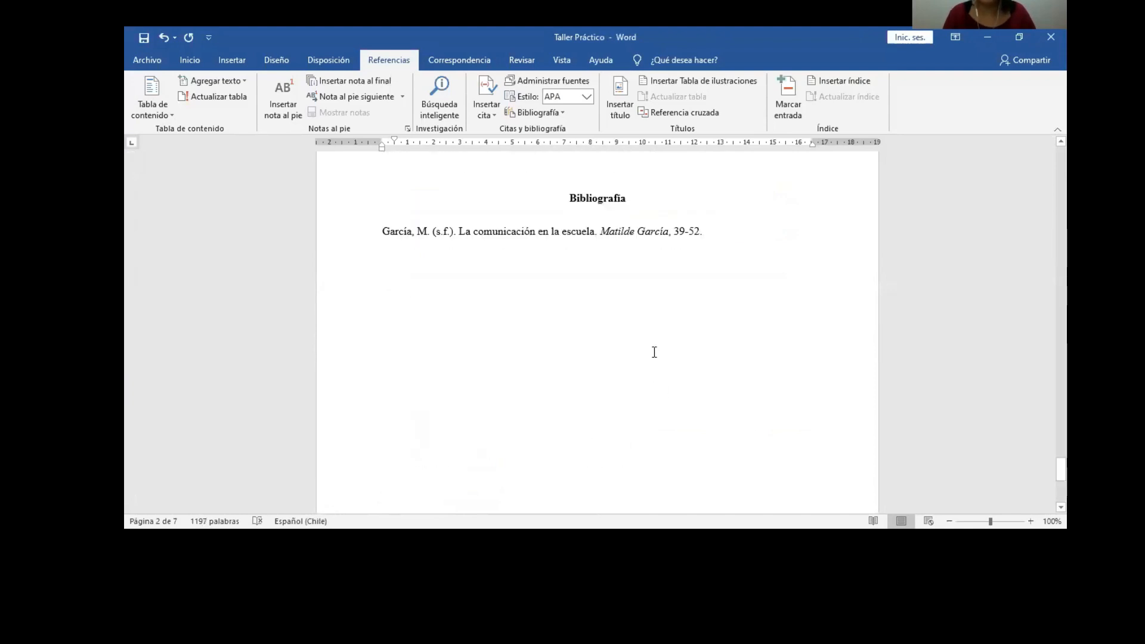
{"action": "left_click", "coordinate": [593, 259]}
{"action": "left_click", "coordinate": [458, 203]}
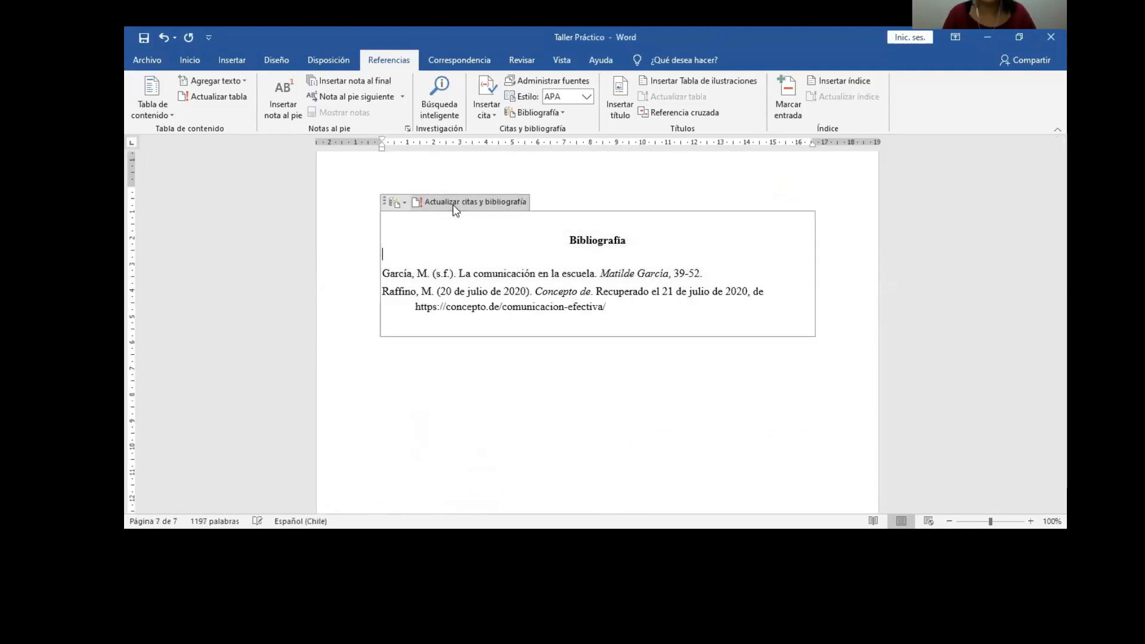
{"action": "left_click", "coordinate": [509, 260]}
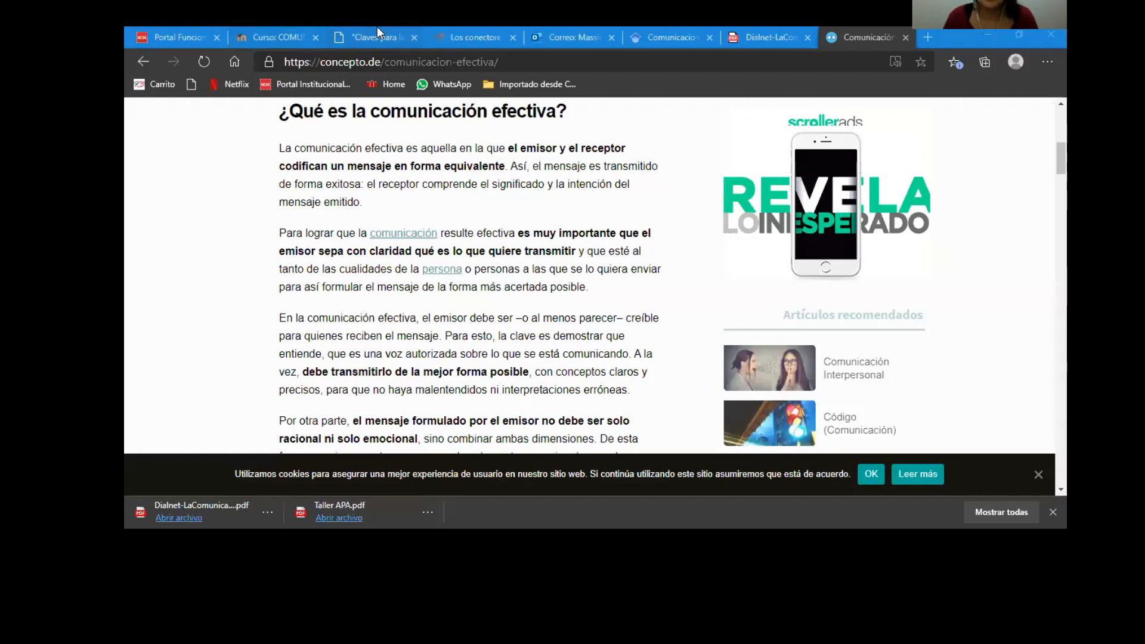
Step: Switch to the Taller APA PDF in the browser, fit the page to the view, and review the Datos Útiles slide on shortening quotations
{"action": "left_click", "coordinate": [377, 28]}
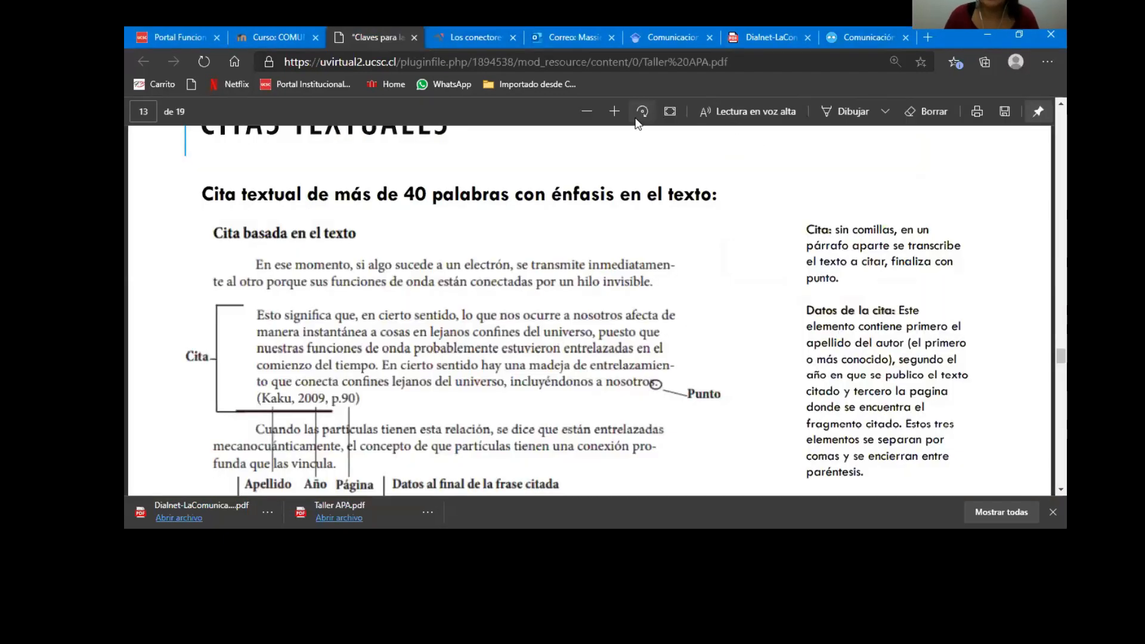
{"action": "left_click", "coordinate": [669, 110]}
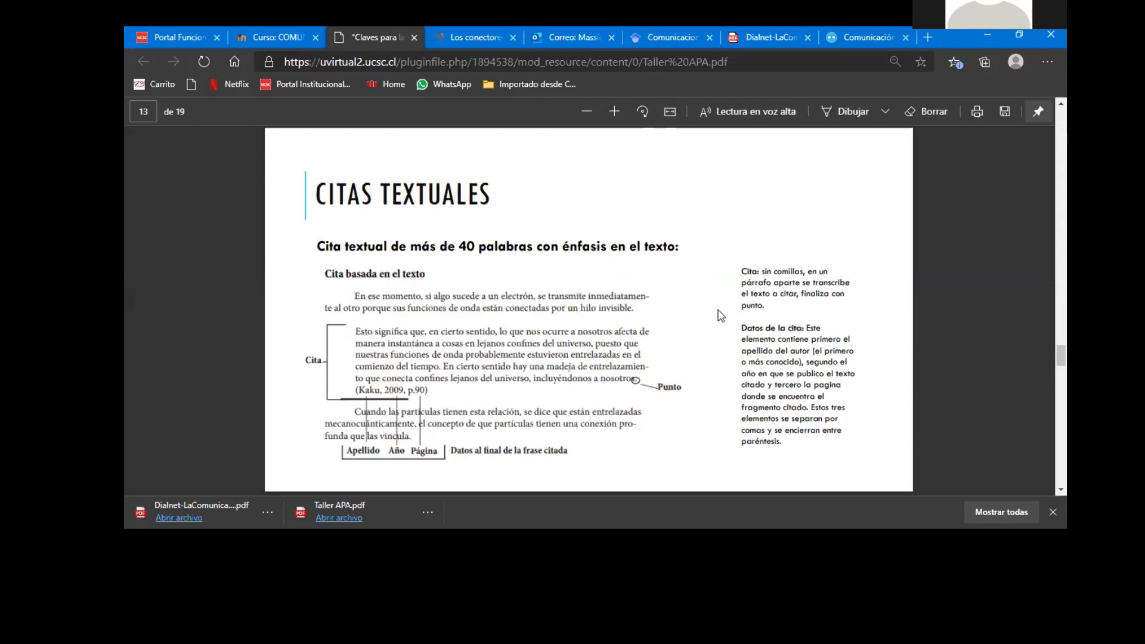
{"action": "scroll", "coordinate": [721, 316], "scroll_direction": "down", "scroll_amount": 3}
{"action": "scroll", "coordinate": [721, 316], "scroll_direction": "down", "scroll_amount": 5}
{"action": "scroll", "coordinate": [720, 316], "scroll_direction": "up", "scroll_amount": 2}
{"action": "scroll", "coordinate": [720, 316], "scroll_direction": "down", "scroll_amount": 1}
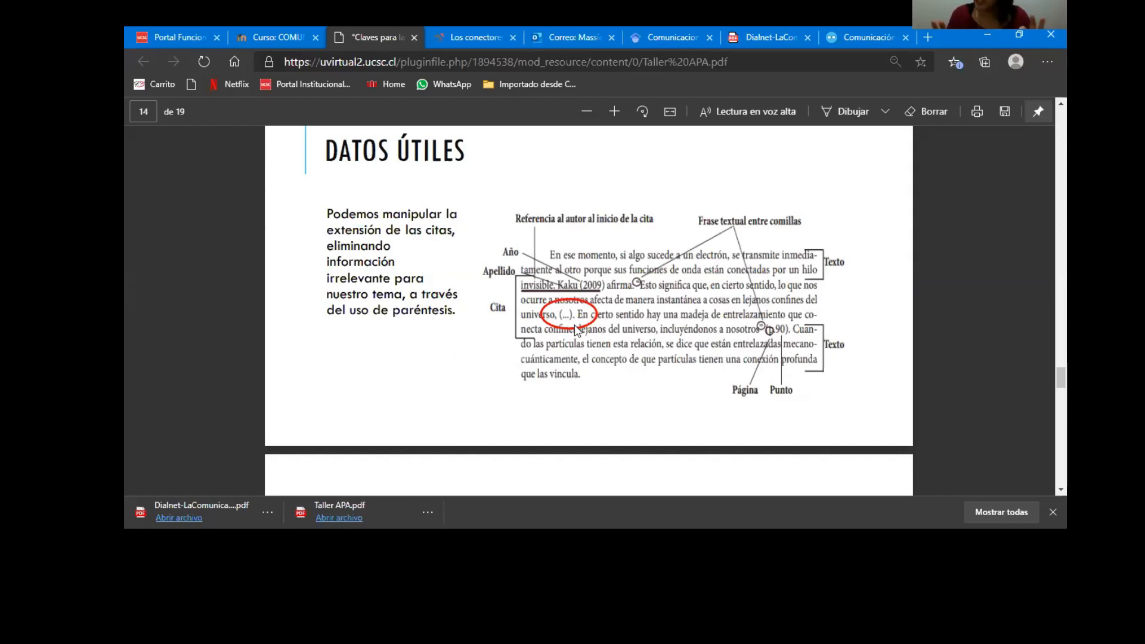
Step: Review the Citas de parafraseo slides on paraphrase citations based on the text and on the author
{"action": "scroll", "coordinate": [490, 262], "scroll_direction": "down", "scroll_amount": 2}
{"action": "scroll", "coordinate": [490, 261], "scroll_direction": "down", "scroll_amount": 5}
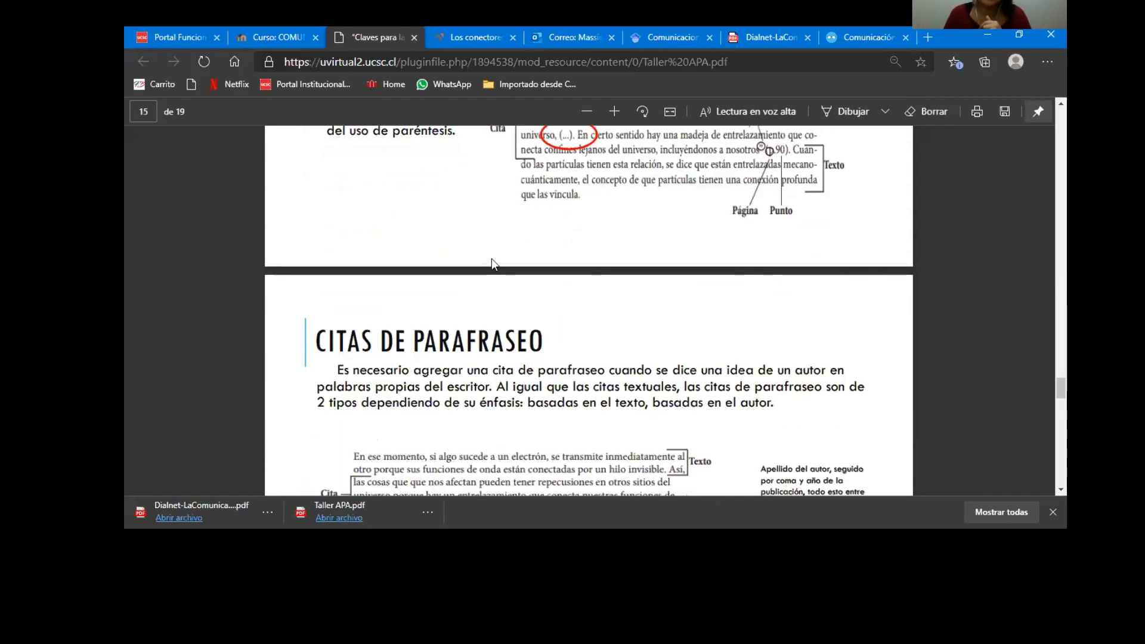
{"action": "scroll", "coordinate": [493, 263], "scroll_direction": "down", "scroll_amount": 1}
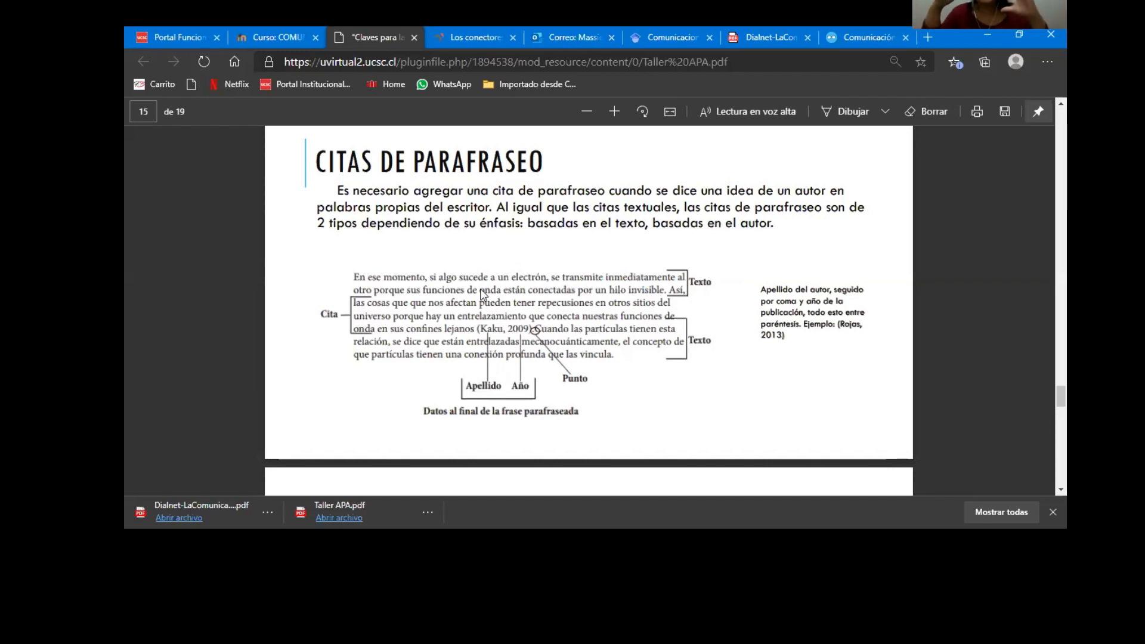
{"action": "scroll", "coordinate": [484, 326], "scroll_direction": "down", "scroll_amount": 1}
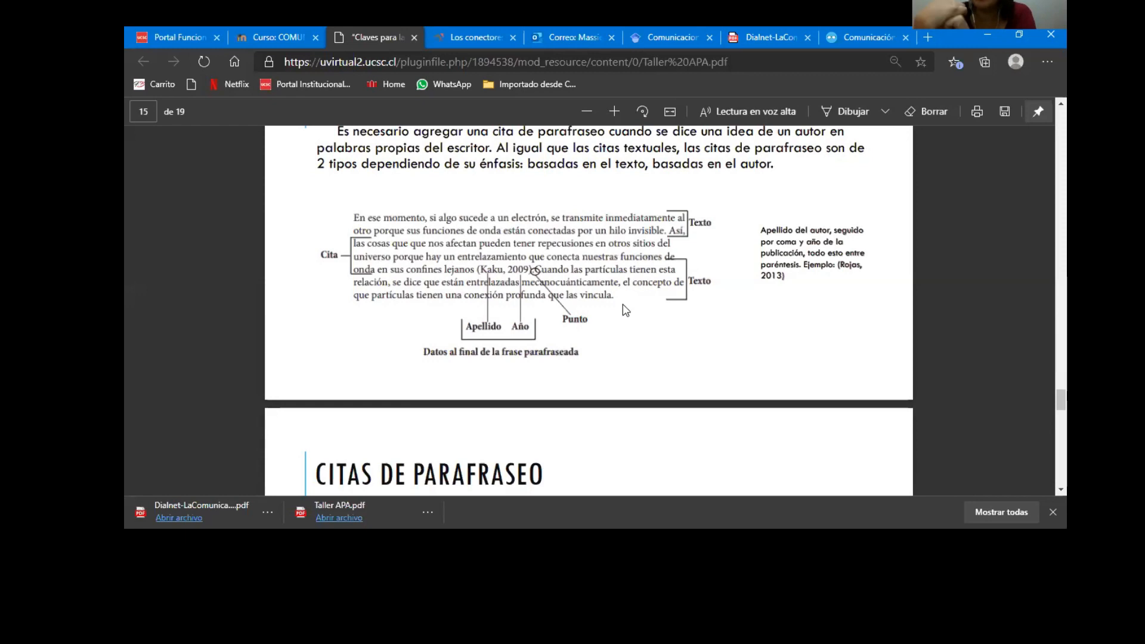
{"action": "scroll", "coordinate": [606, 350], "scroll_direction": "down", "scroll_amount": 4}
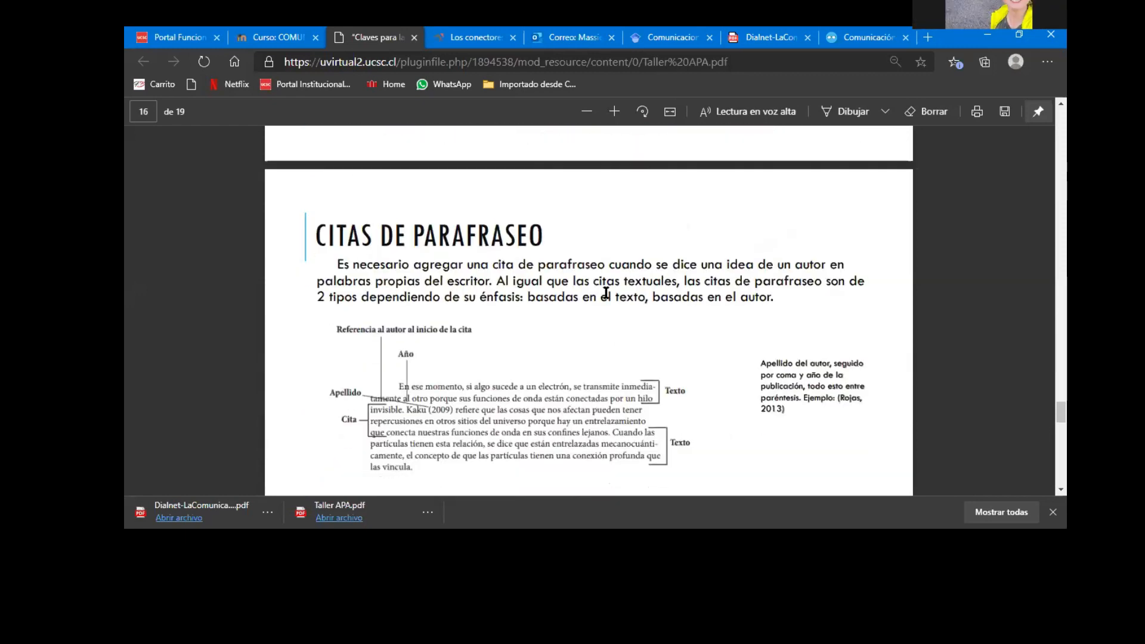
{"action": "scroll", "coordinate": [603, 358], "scroll_direction": "up", "scroll_amount": 5}
{"action": "scroll", "coordinate": [618, 314], "scroll_direction": "down", "scroll_amount": 10}
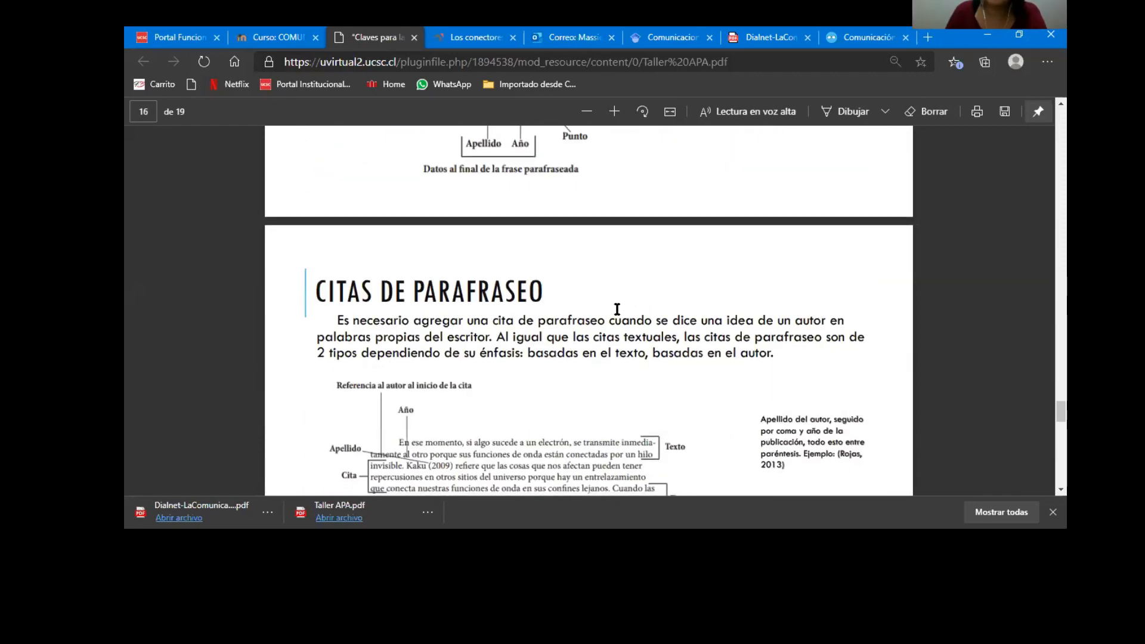
Step: Open the Datos Útiles slides' normasapa.com links on citing in APA and on citing with incomplete information in new tabs
{"action": "right_click", "coordinate": [394, 209]}
{"action": "left_click", "coordinate": [448, 221]}
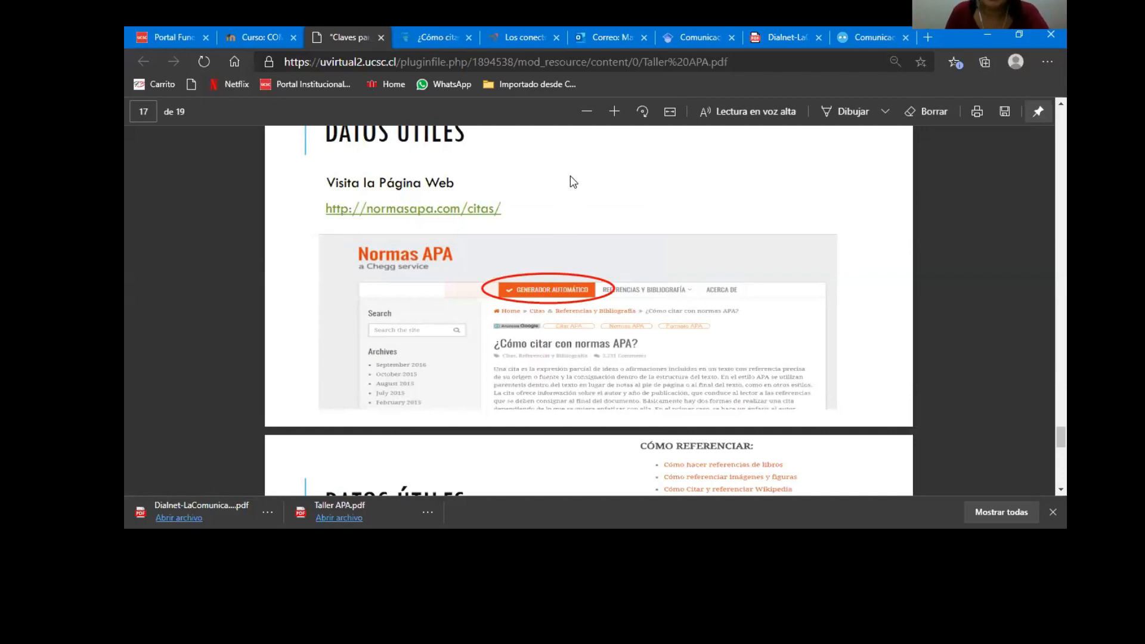
{"action": "scroll", "coordinate": [572, 182], "scroll_direction": "down", "scroll_amount": 5}
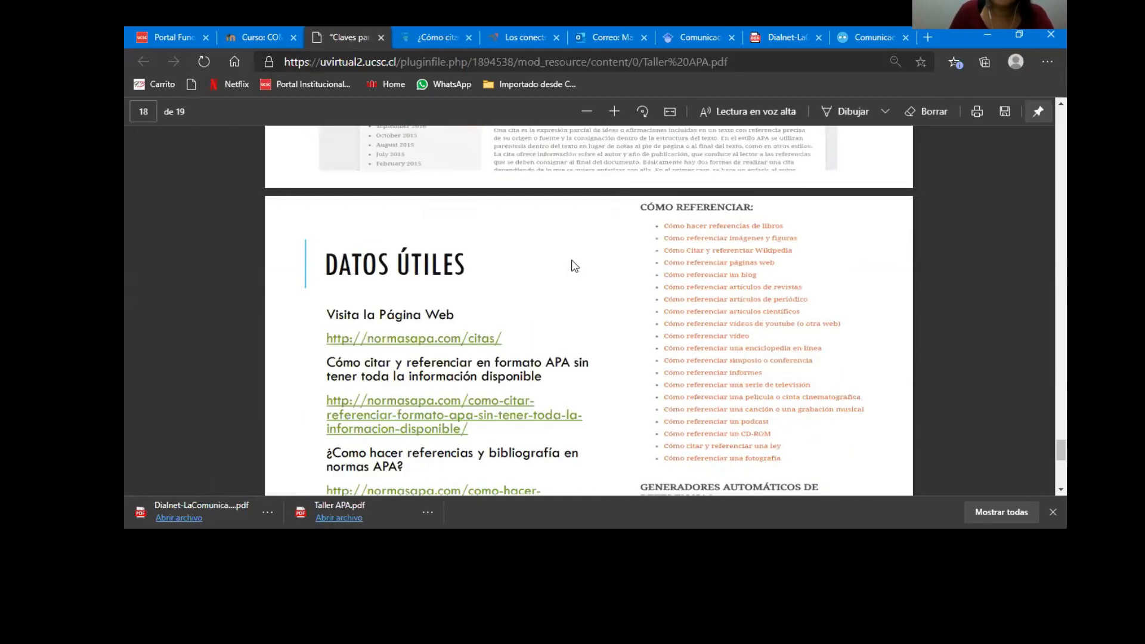
{"action": "scroll", "coordinate": [574, 265], "scroll_direction": "down", "scroll_amount": 1}
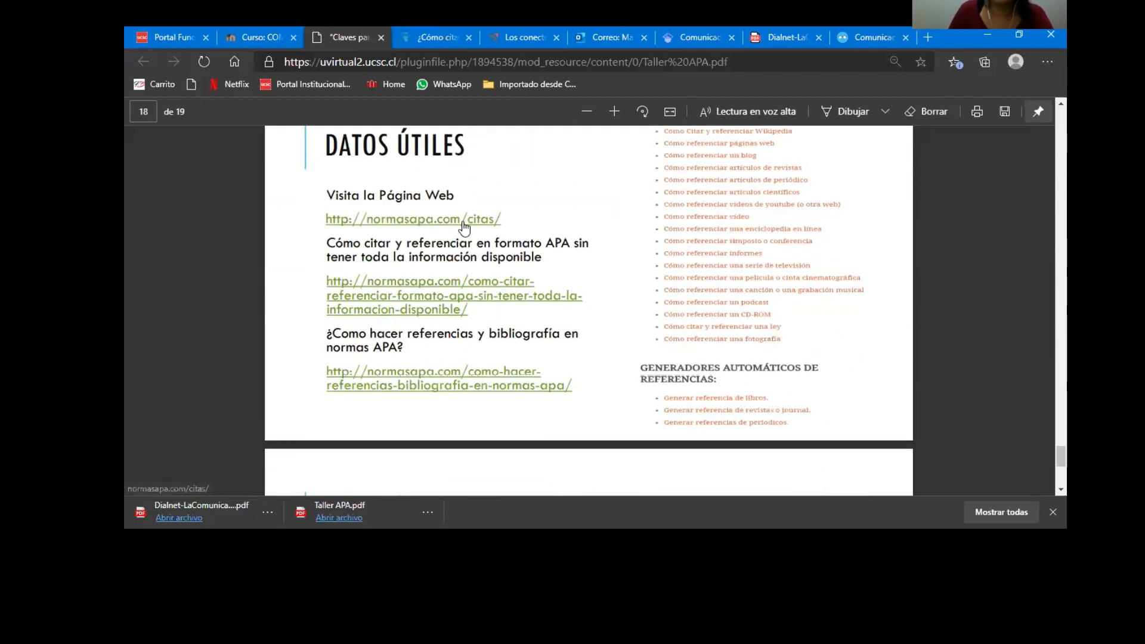
{"action": "right_click", "coordinate": [464, 226]}
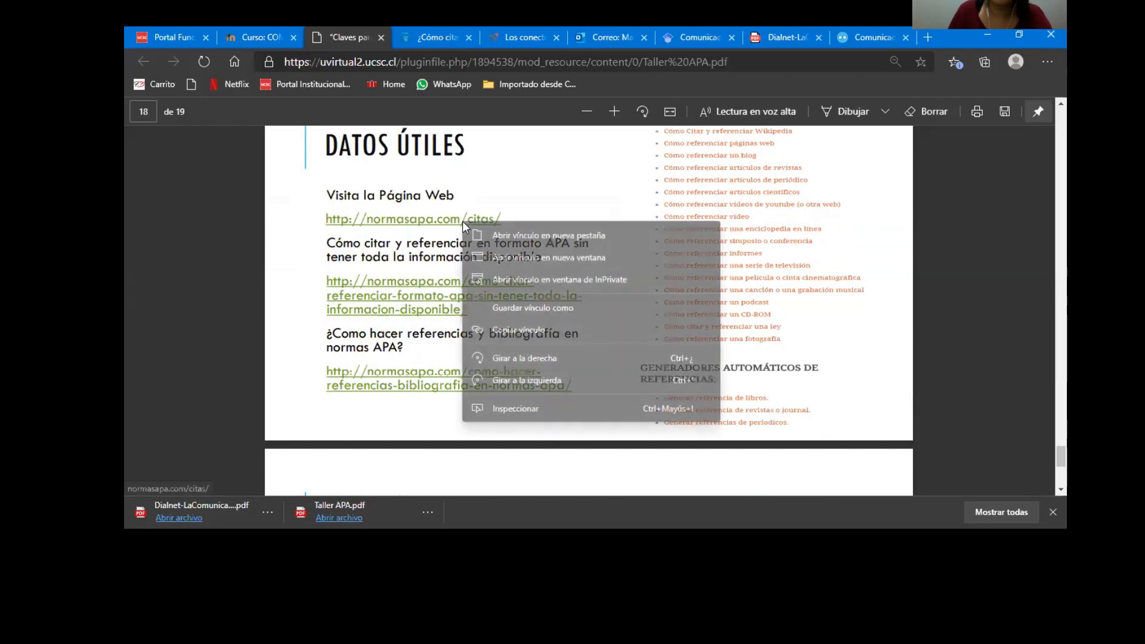
{"action": "left_click", "coordinate": [508, 231]}
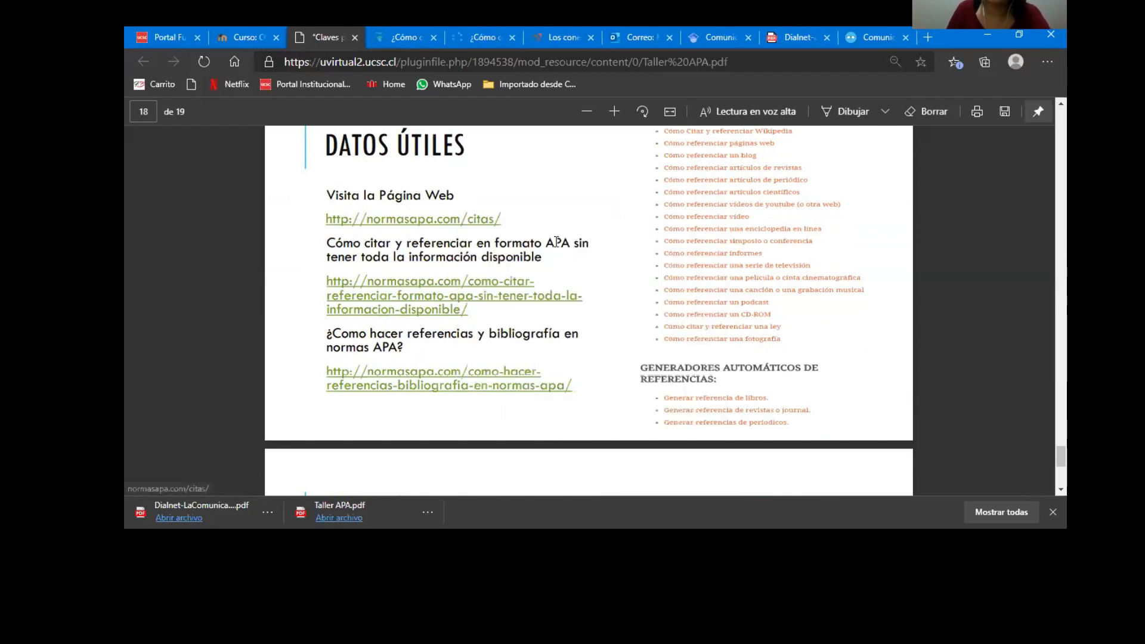
{"action": "right_click", "coordinate": [393, 293]}
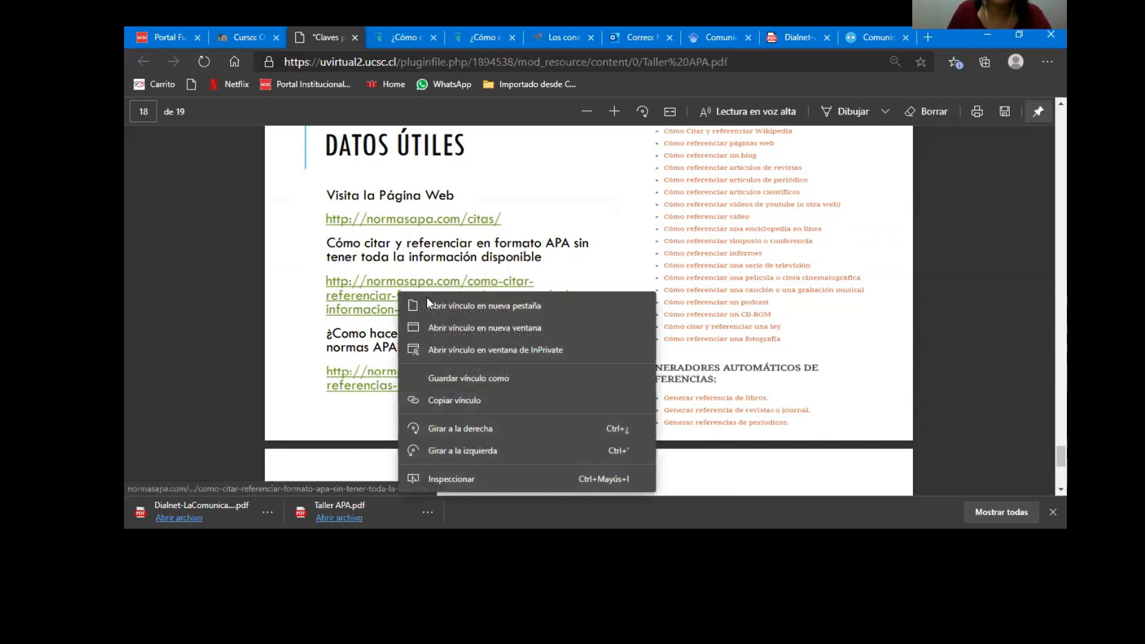
{"action": "left_click", "coordinate": [458, 302]}
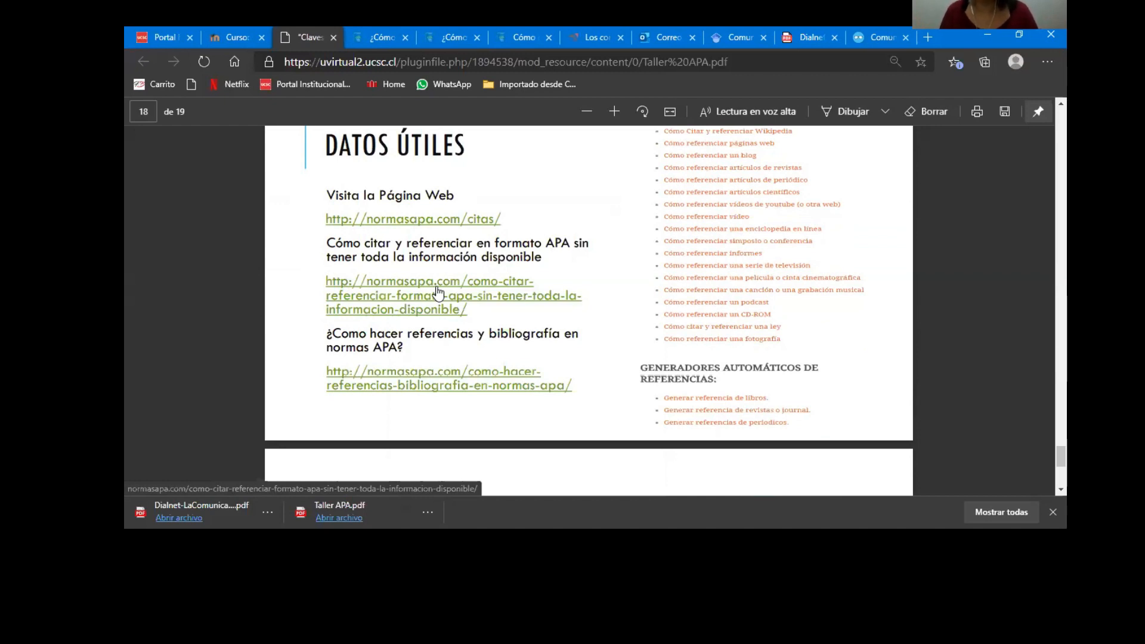
Step: Find the opened "¿Cómo citar con normas APA?" pages among the browser tabs and review their examples of quotations under 40 words
{"action": "left_click", "coordinate": [875, 37]}
{"action": "left_click", "coordinate": [797, 40]}
{"action": "left_click", "coordinate": [641, 33]}
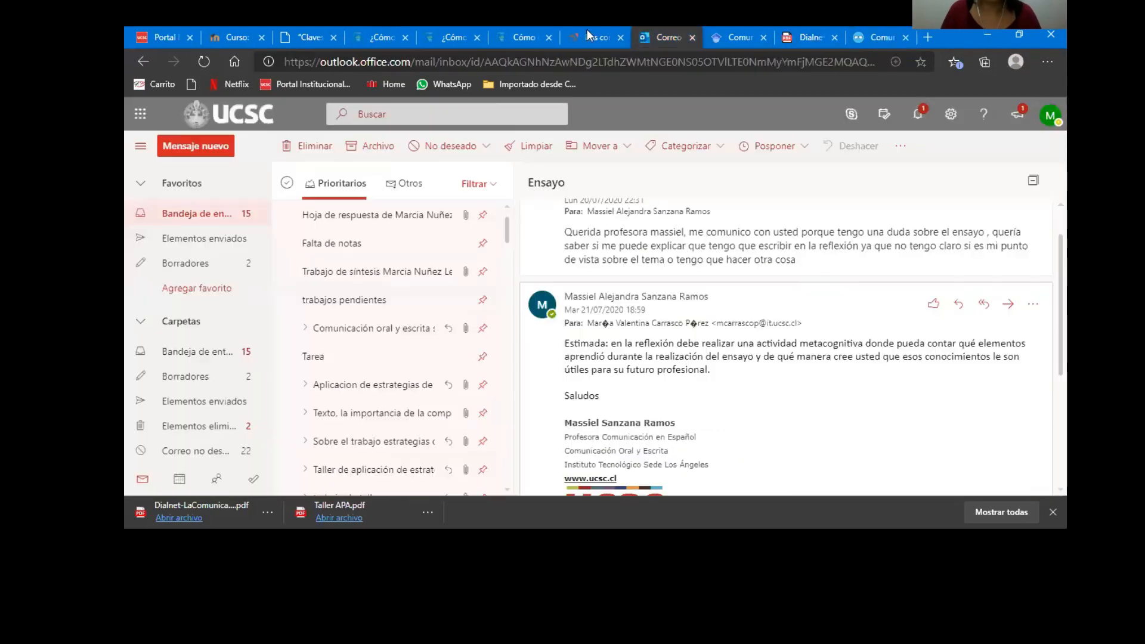
{"action": "left_click", "coordinate": [508, 34]}
{"action": "left_click", "coordinate": [437, 31]}
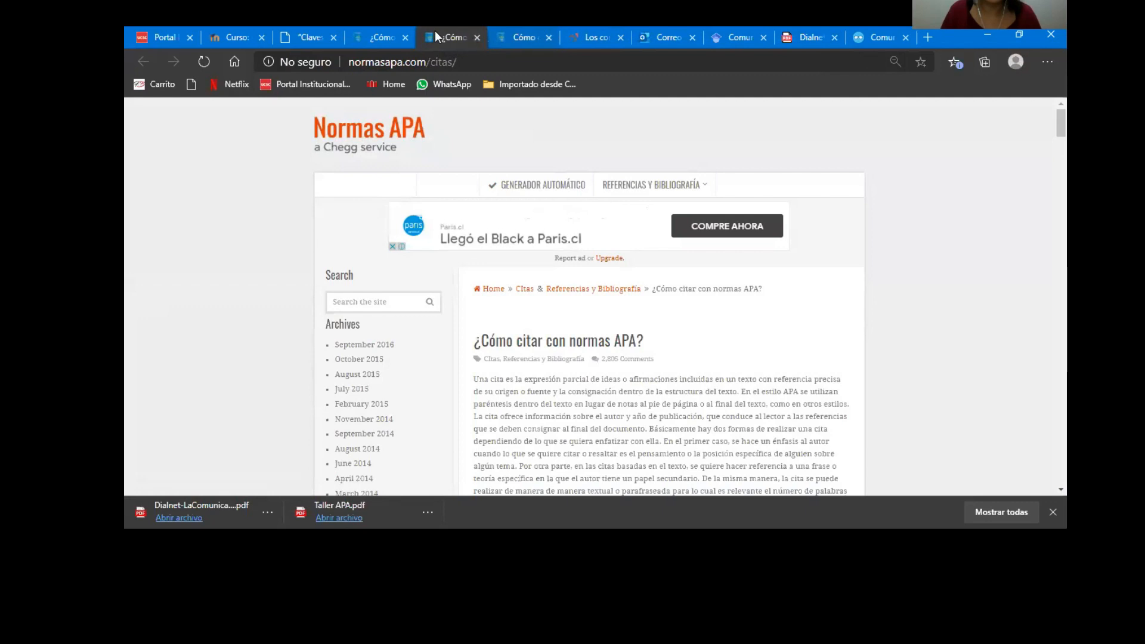
{"action": "left_click", "coordinate": [389, 32]}
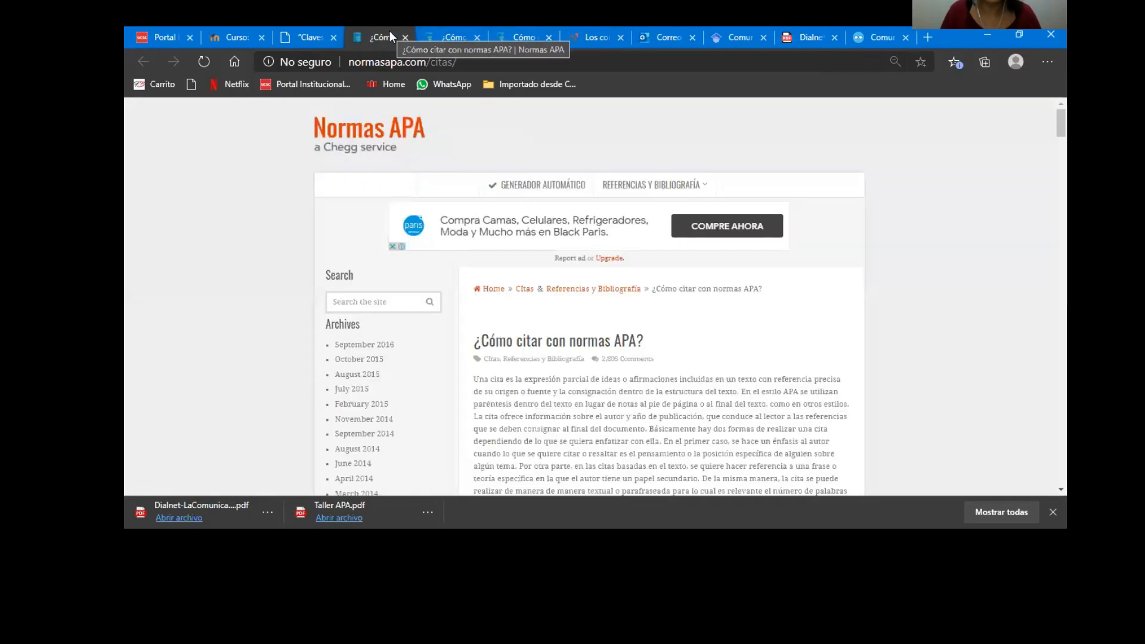
{"action": "scroll", "coordinate": [576, 177], "scroll_direction": "down", "scroll_amount": 4}
{"action": "scroll", "coordinate": [576, 177], "scroll_direction": "down", "scroll_amount": 8}
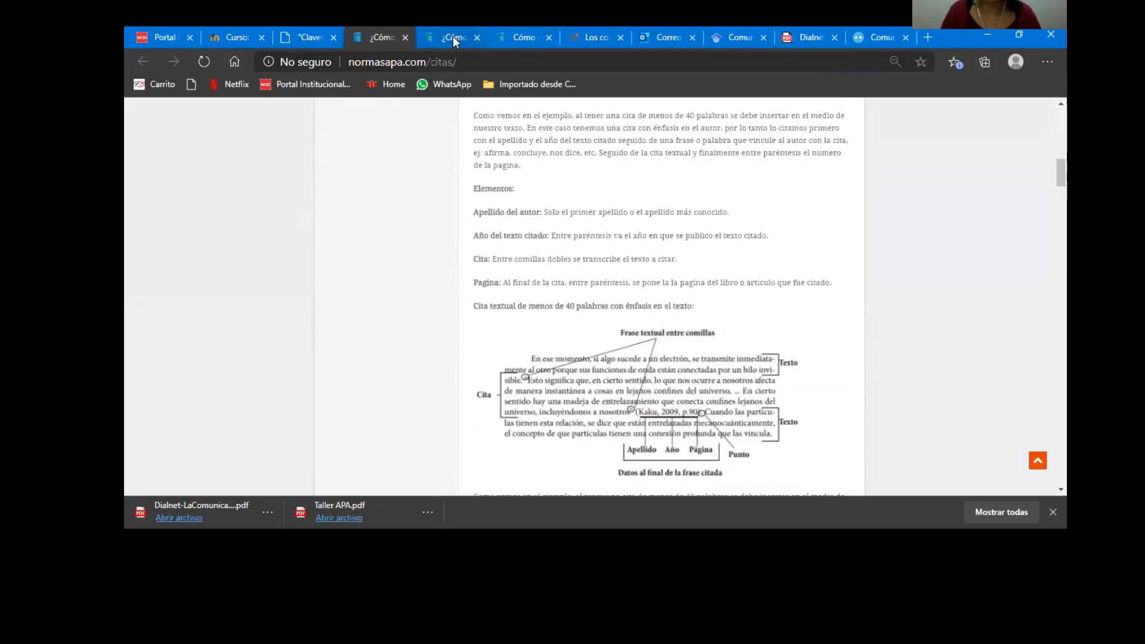
{"action": "left_click", "coordinate": [453, 37]}
{"action": "scroll", "coordinate": [634, 219], "scroll_direction": "down", "scroll_amount": 10}
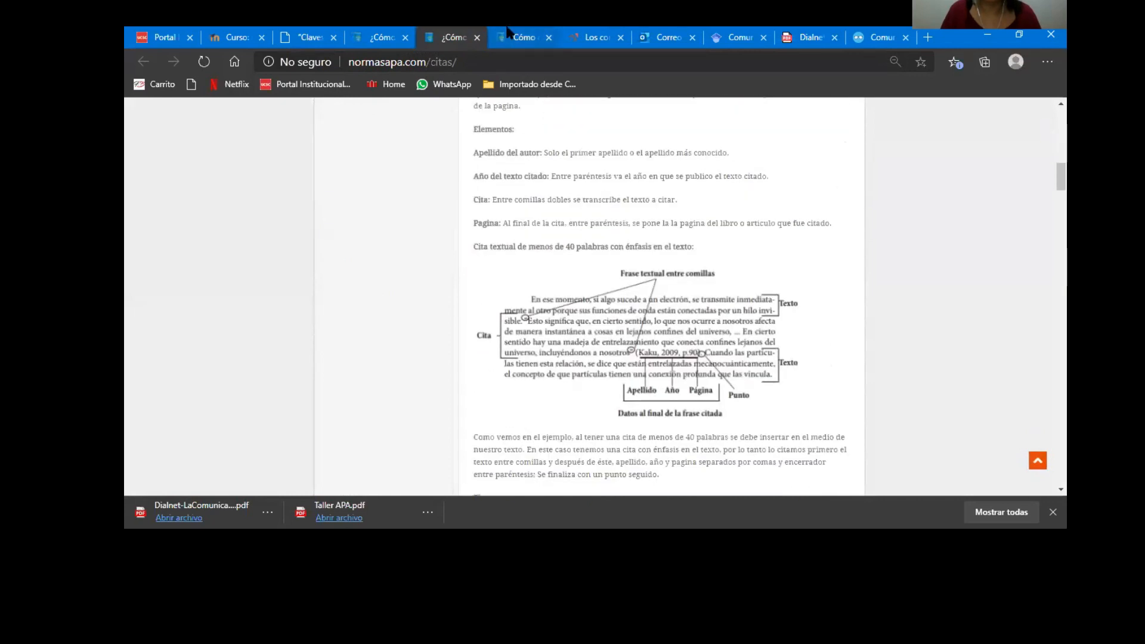
Step: Examine the Normas APA table on referencing with missing information, highlighting "Falta la fecha" and its "(s.f.)" solution
{"action": "left_click", "coordinate": [525, 37]}
{"action": "scroll", "coordinate": [610, 232], "scroll_direction": "down", "scroll_amount": 4}
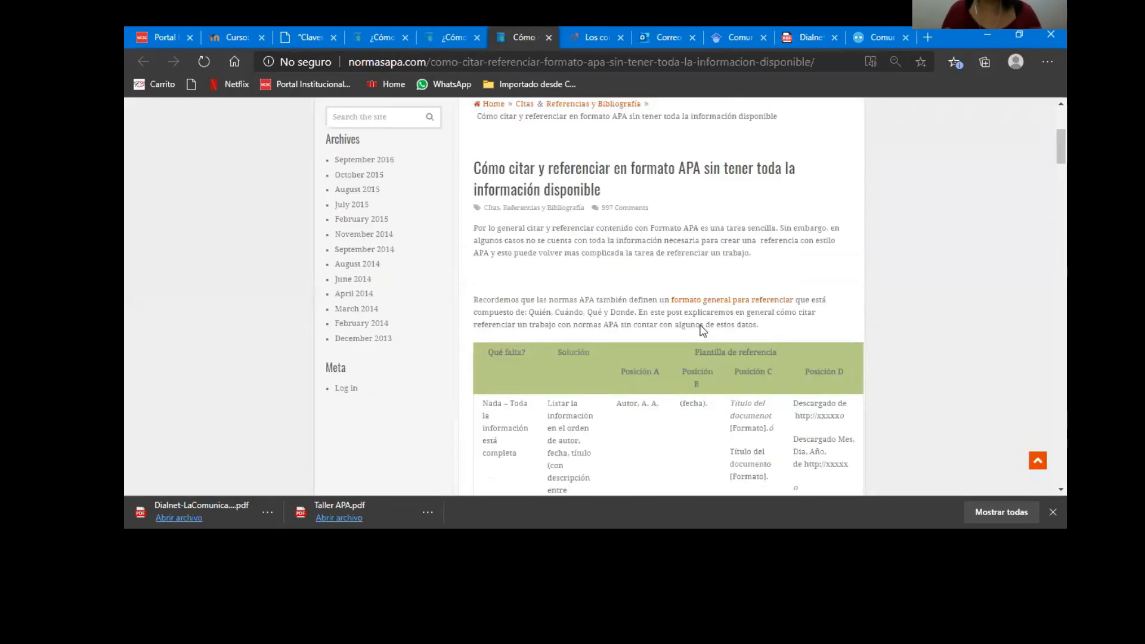
{"action": "scroll", "coordinate": [733, 361], "scroll_direction": "down", "scroll_amount": 4}
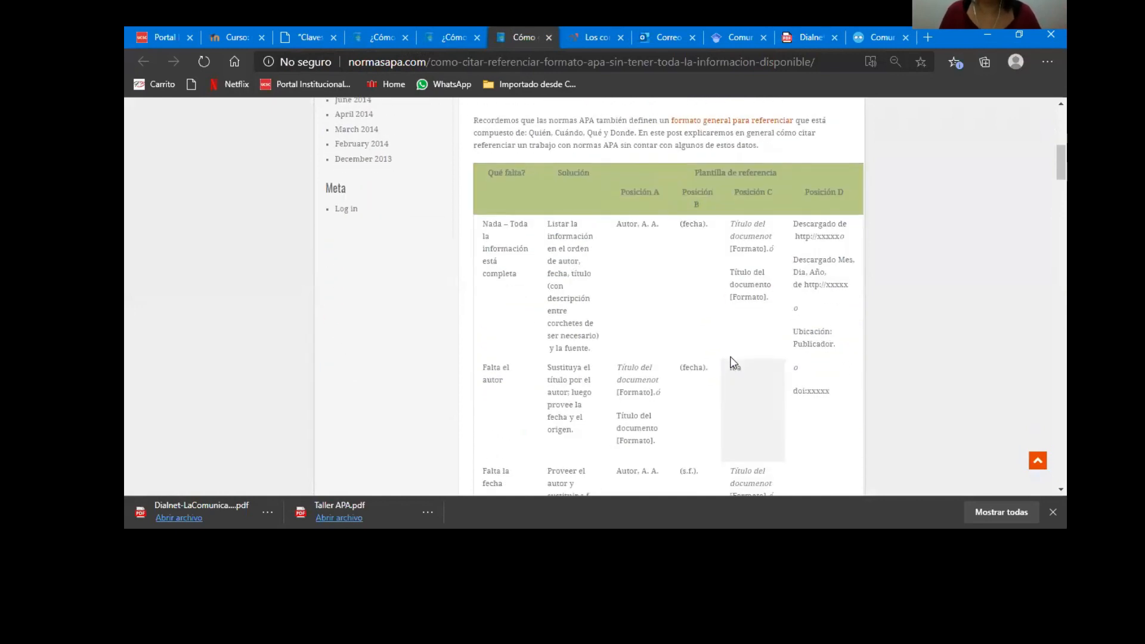
{"action": "scroll", "coordinate": [734, 360], "scroll_direction": "down", "scroll_amount": 3}
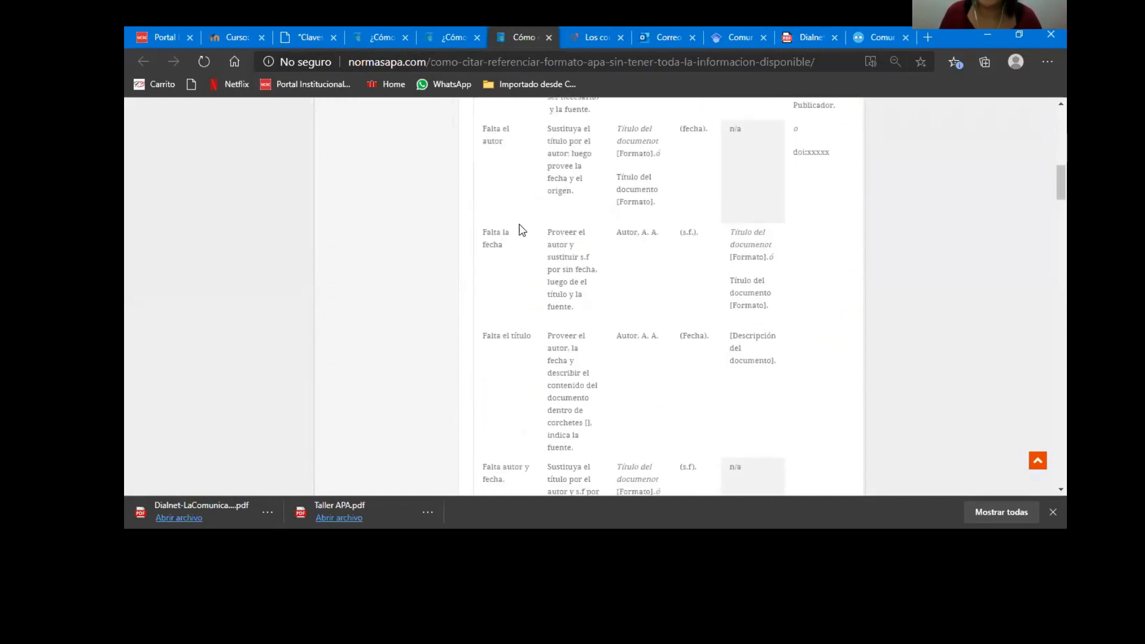
{"action": "left_click_drag", "start_coordinate": [483, 232], "coordinate": [526, 267]}
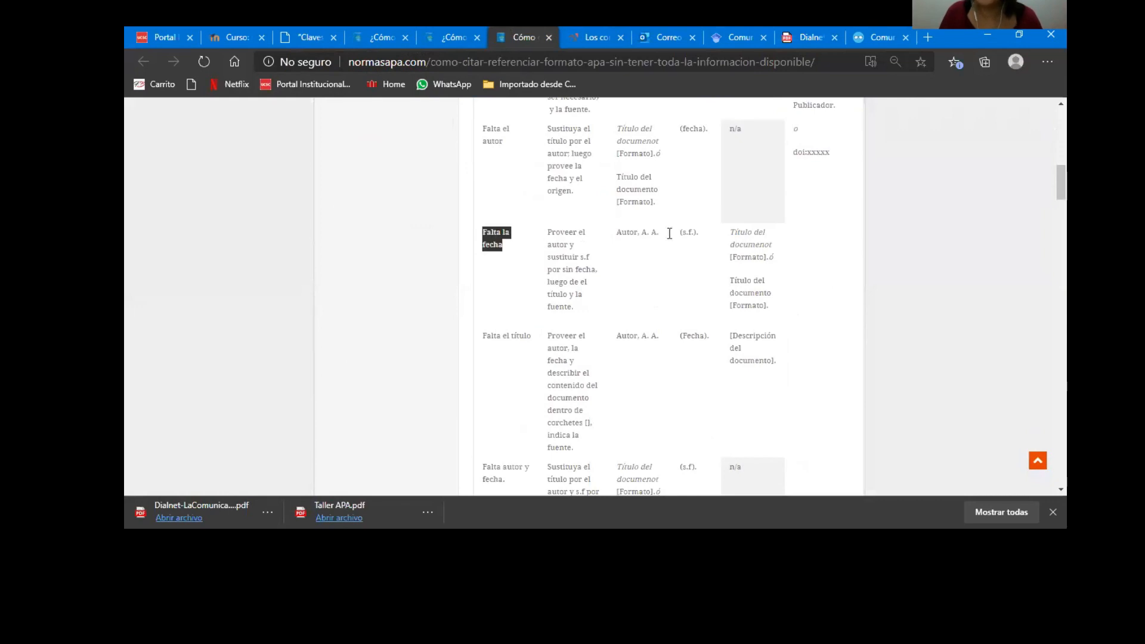
{"action": "left_click", "coordinate": [674, 238]}
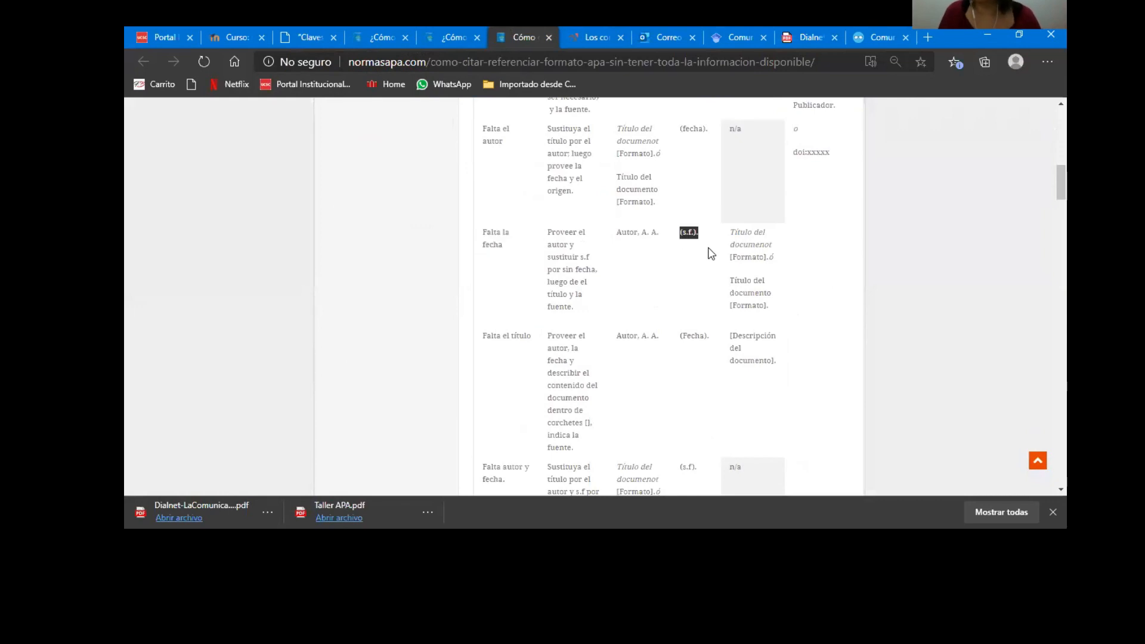
{"action": "scroll", "coordinate": [725, 291], "scroll_direction": "up", "scroll_amount": 3}
{"action": "scroll", "coordinate": [488, 251], "scroll_direction": "up", "scroll_amount": 1}
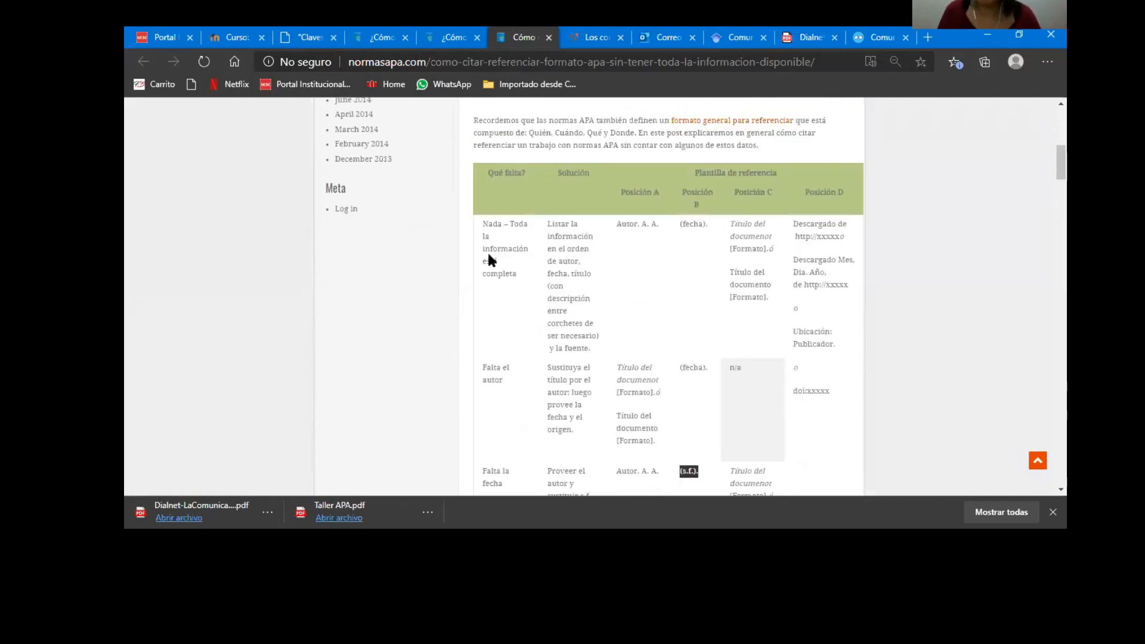
{"action": "scroll", "coordinate": [524, 257], "scroll_direction": "down", "scroll_amount": 1}
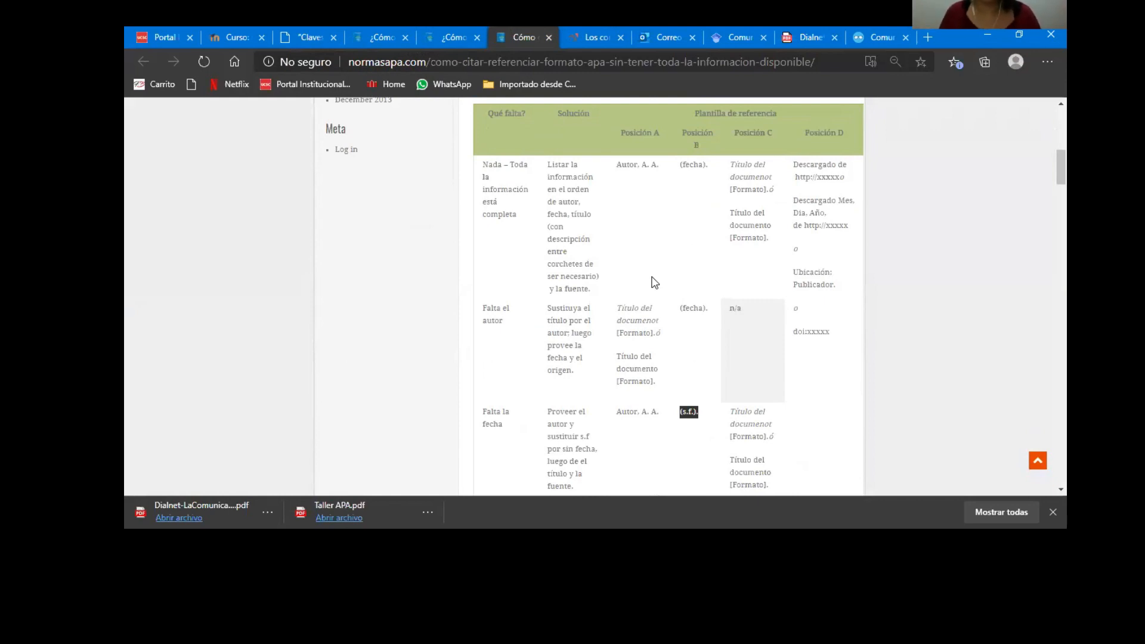
{"action": "scroll", "coordinate": [654, 282], "scroll_direction": "down", "scroll_amount": 2}
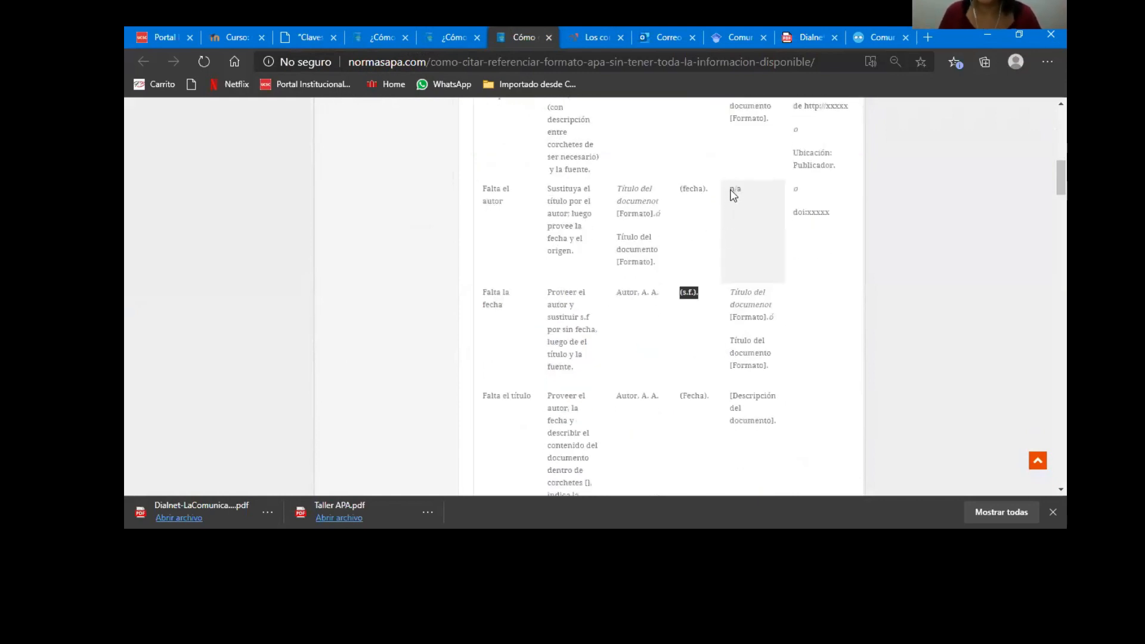
Step: Examine the remaining rows of the missing-information table, highlighting "Falta el título" and "Falta autor y fecha", and return to the table's beginning
{"action": "scroll", "coordinate": [674, 244], "scroll_direction": "down", "scroll_amount": 3}
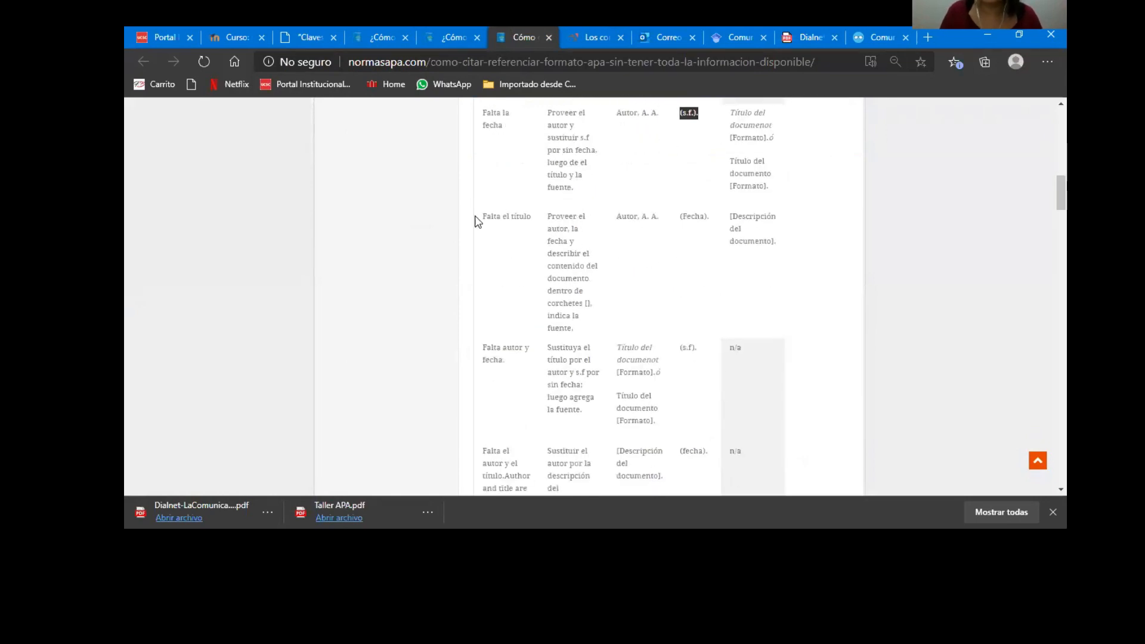
{"action": "left_click_drag", "start_coordinate": [486, 216], "coordinate": [705, 231]}
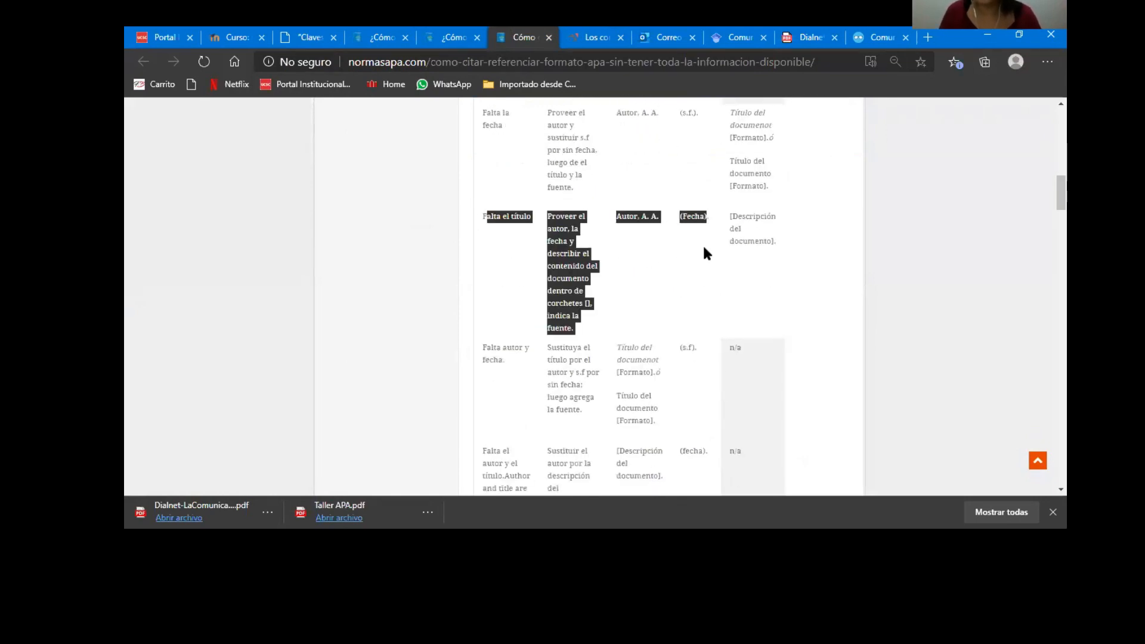
{"action": "scroll", "coordinate": [706, 254], "scroll_direction": "down", "scroll_amount": 2}
{"action": "left_click_drag", "start_coordinate": [484, 229], "coordinate": [528, 297]}
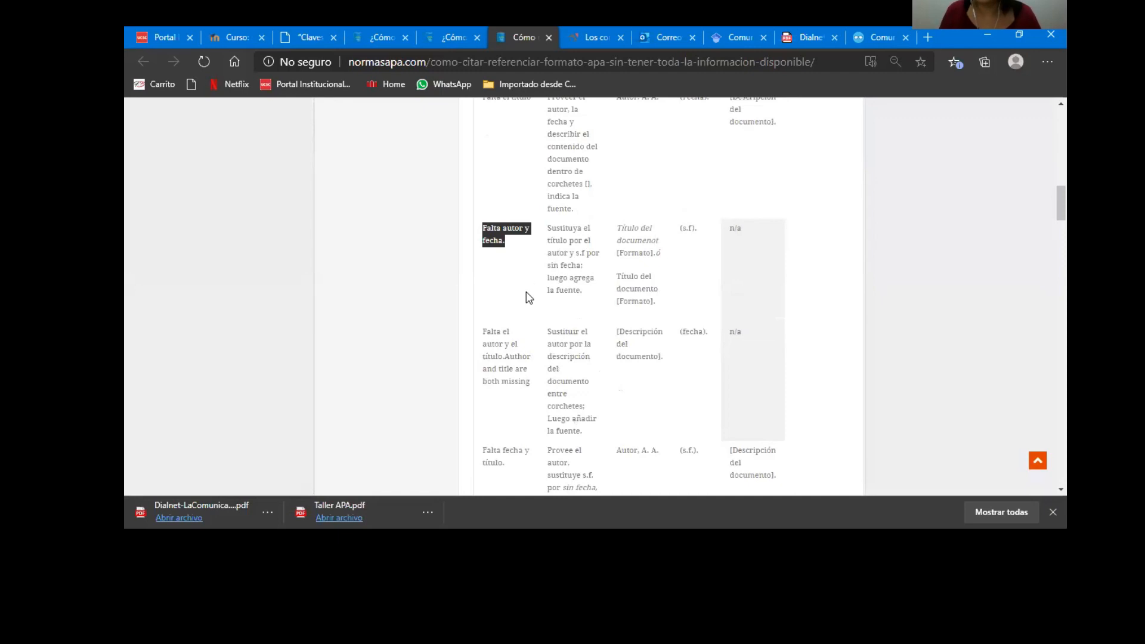
{"action": "scroll", "coordinate": [528, 295], "scroll_direction": "down", "scroll_amount": 1}
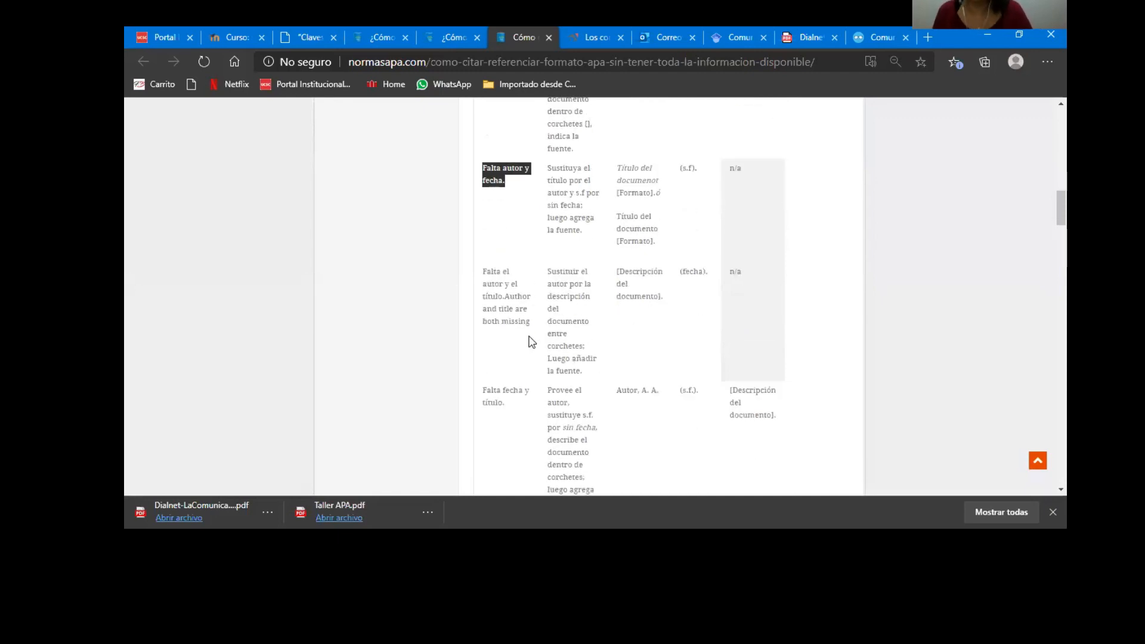
{"action": "scroll", "coordinate": [654, 241], "scroll_direction": "down", "scroll_amount": 4}
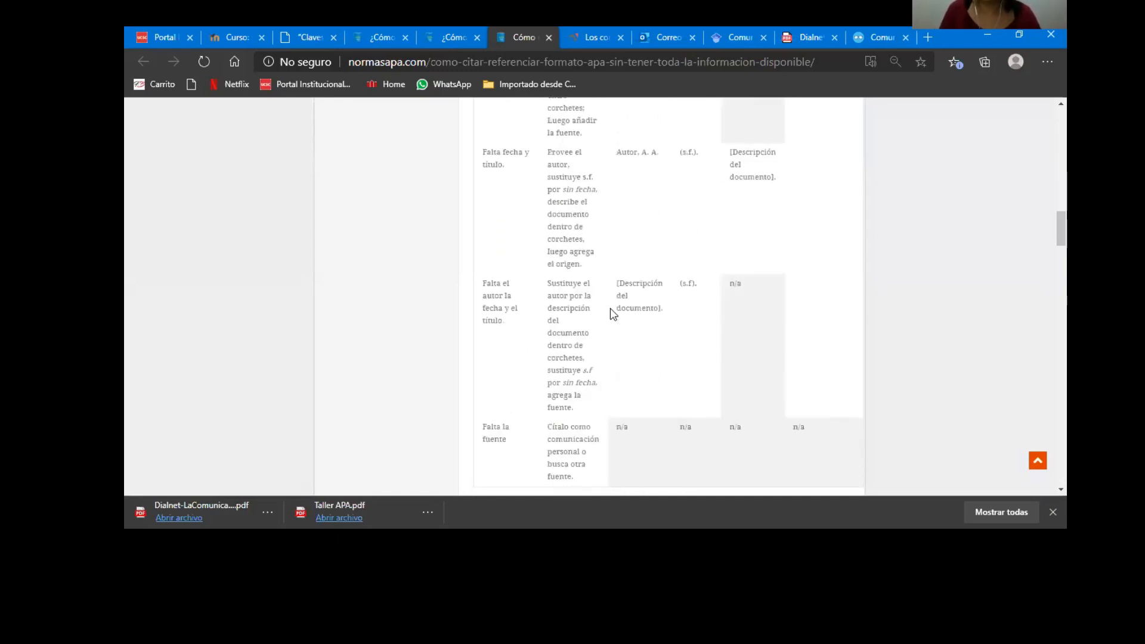
{"action": "scroll", "coordinate": [612, 315], "scroll_direction": "down", "scroll_amount": 1}
{"action": "scroll", "coordinate": [730, 351], "scroll_direction": "up", "scroll_amount": 6}
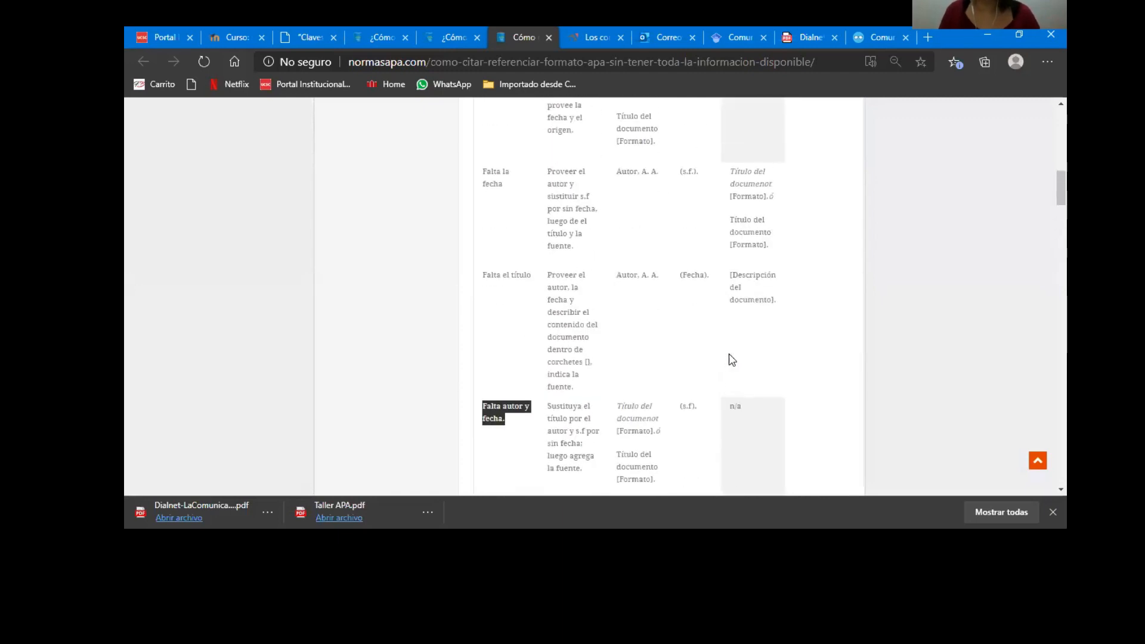
{"action": "scroll", "coordinate": [729, 353], "scroll_direction": "up", "scroll_amount": 12}
{"action": "scroll", "coordinate": [729, 353], "scroll_direction": "down", "scroll_amount": 3}
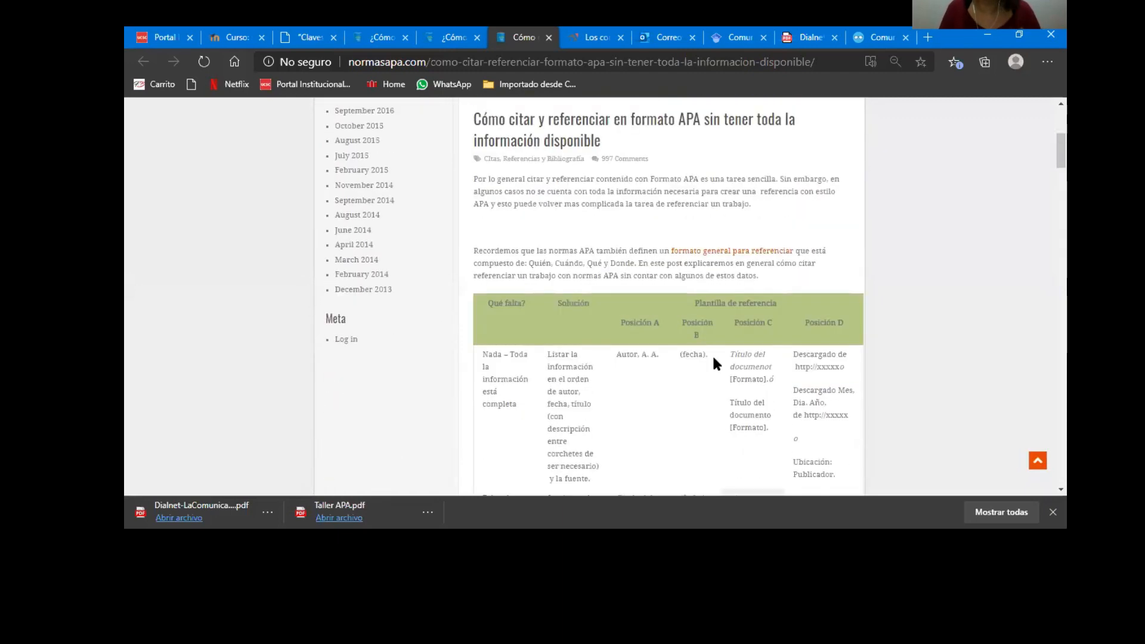
{"action": "scroll", "coordinate": [714, 357], "scroll_direction": "down", "scroll_amount": 2}
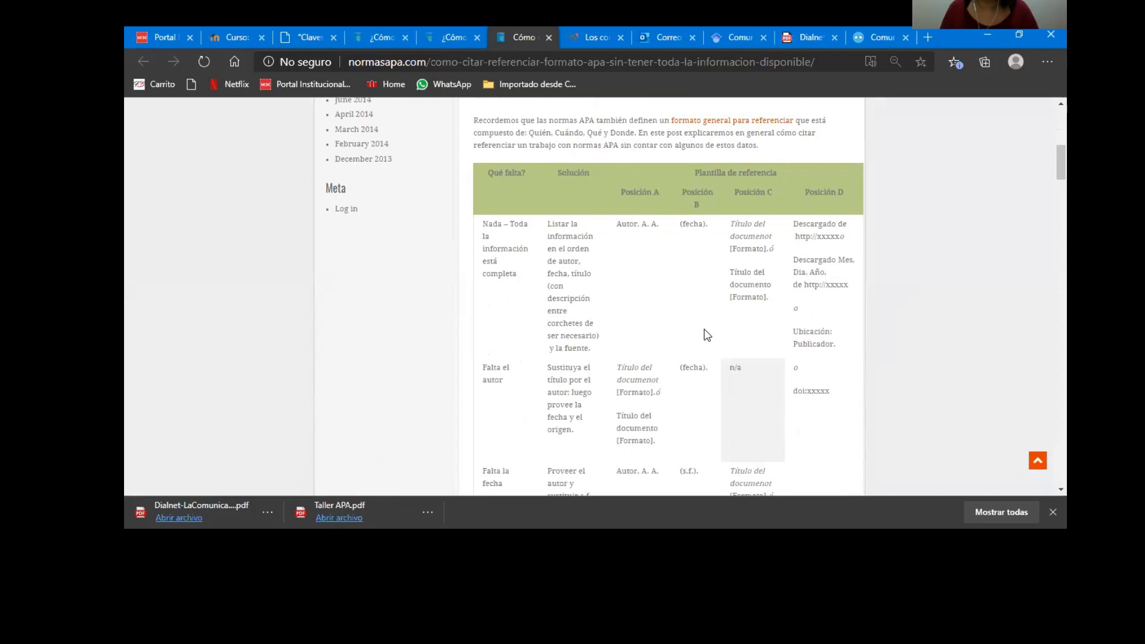
Step: Open the Datos Útiles slide's normasapa.com link on making references and bibliography in a new tab and switch to that page
{"action": "left_click", "coordinate": [299, 37]}
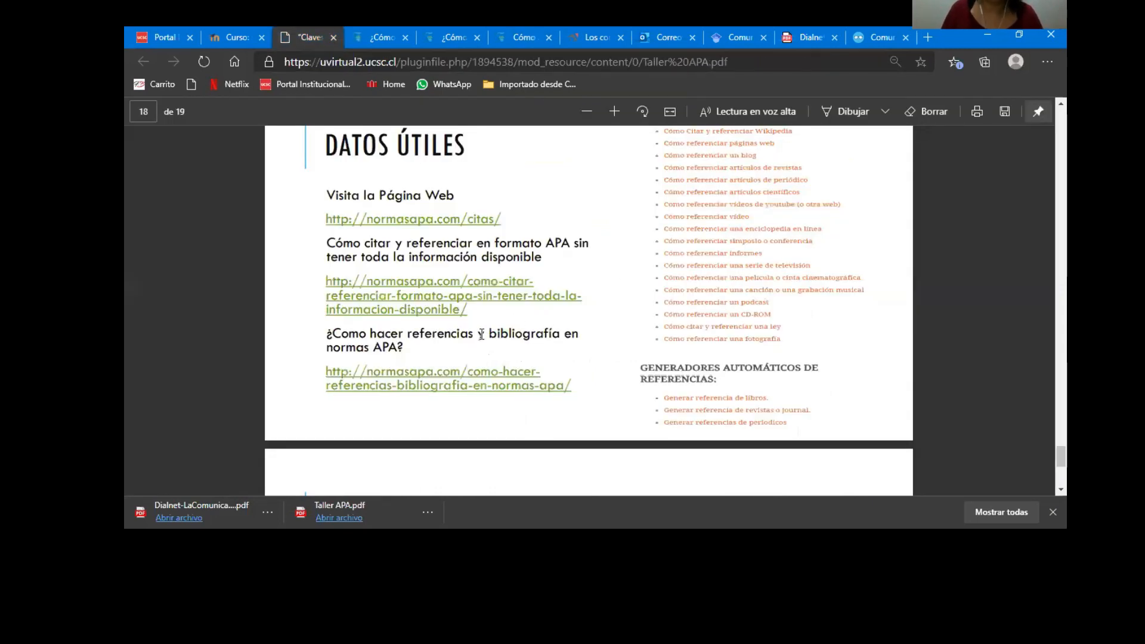
{"action": "right_click", "coordinate": [415, 387]}
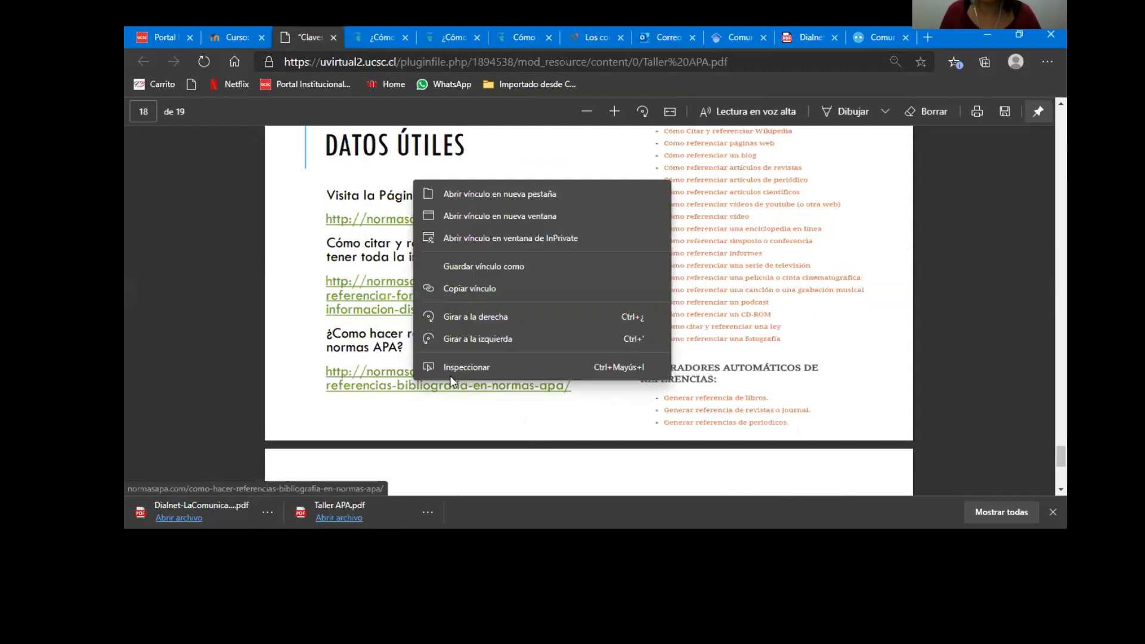
{"action": "left_click", "coordinate": [496, 194]}
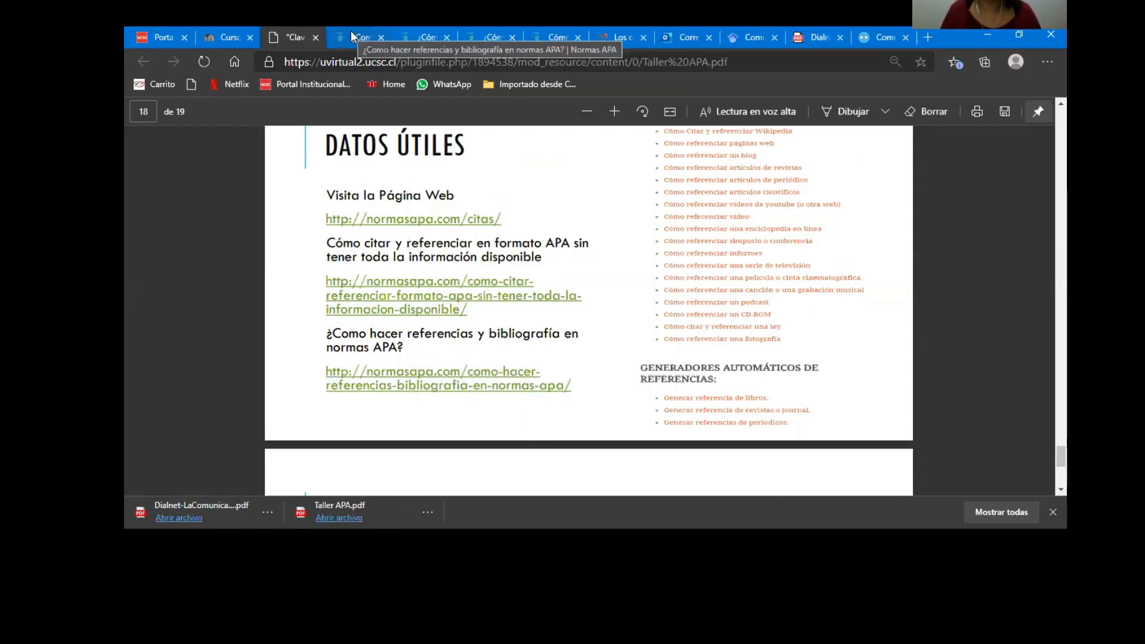
{"action": "scroll", "coordinate": [786, 385], "scroll_direction": "up", "scroll_amount": 1}
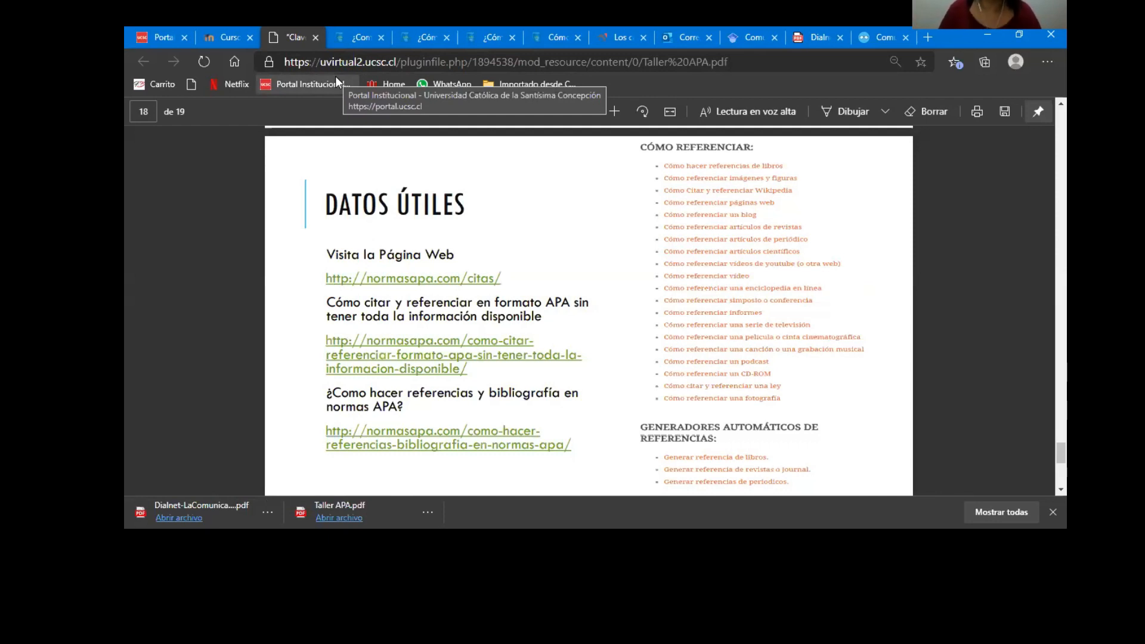
{"action": "left_click", "coordinate": [362, 33]}
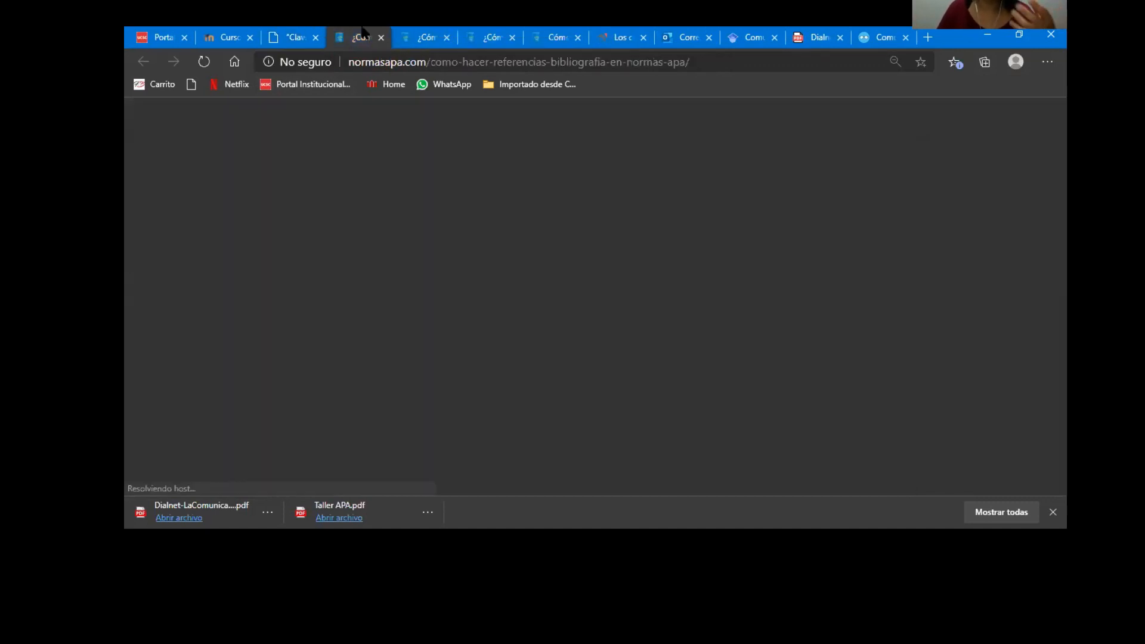
Step: Review the page's paragraph examples, citation-type table, "Cómo referenciar" list, automatic reference generators and links for other styles
{"action": "scroll", "coordinate": [793, 301], "scroll_direction": "down", "scroll_amount": 10}
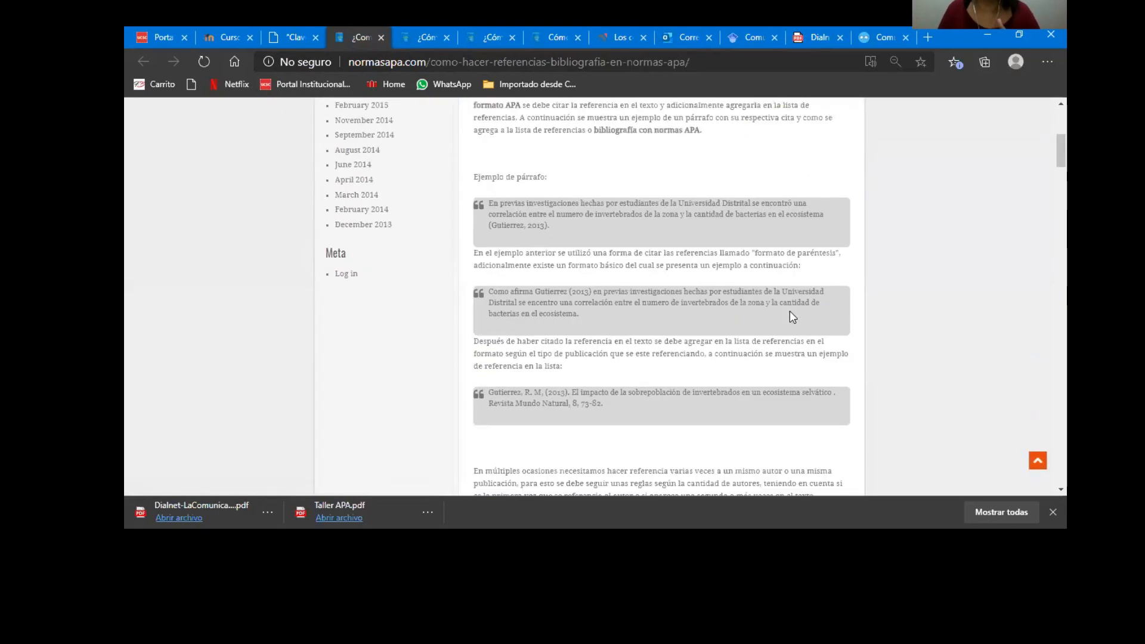
{"action": "scroll", "coordinate": [792, 314], "scroll_direction": "down", "scroll_amount": 3}
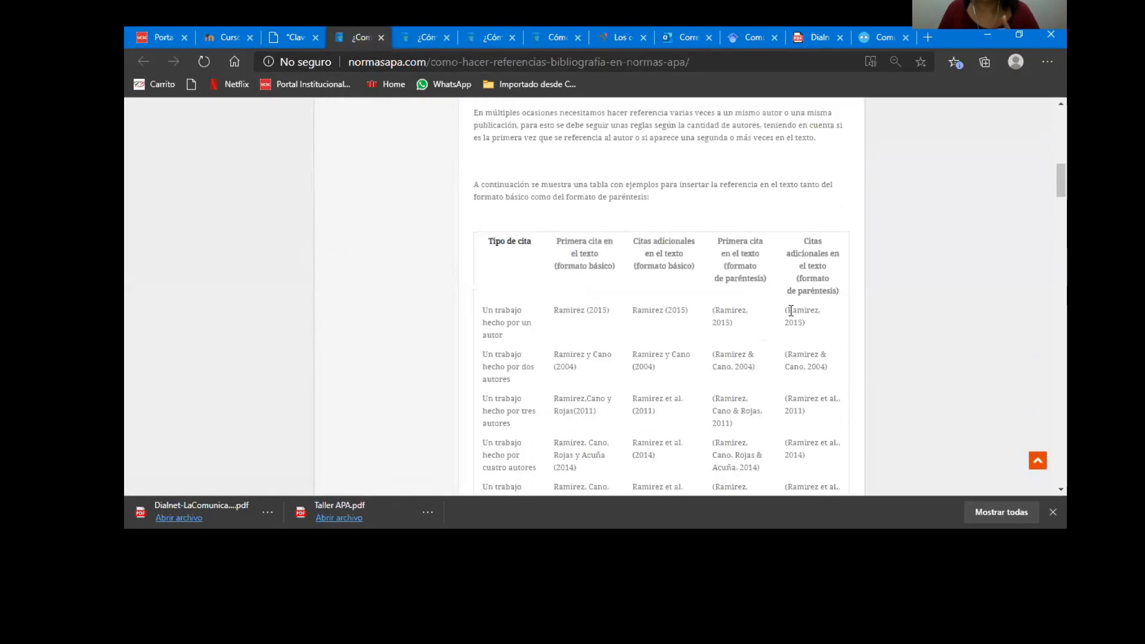
{"action": "scroll", "coordinate": [613, 346], "scroll_direction": "down", "scroll_amount": 10}
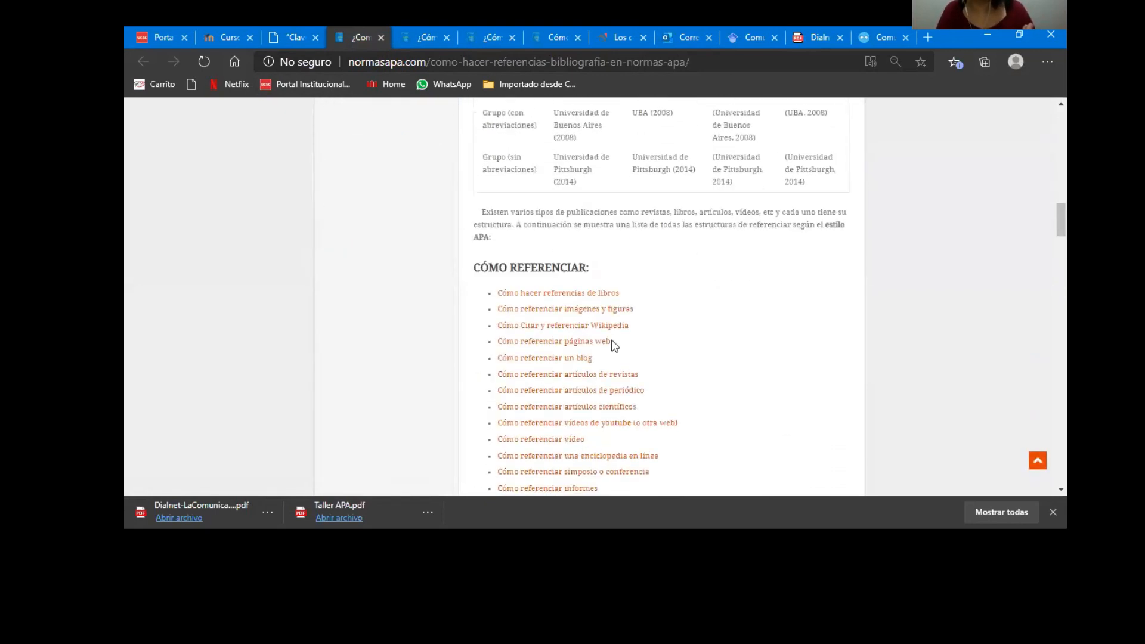
{"action": "scroll", "coordinate": [613, 346], "scroll_direction": "down", "scroll_amount": 8}
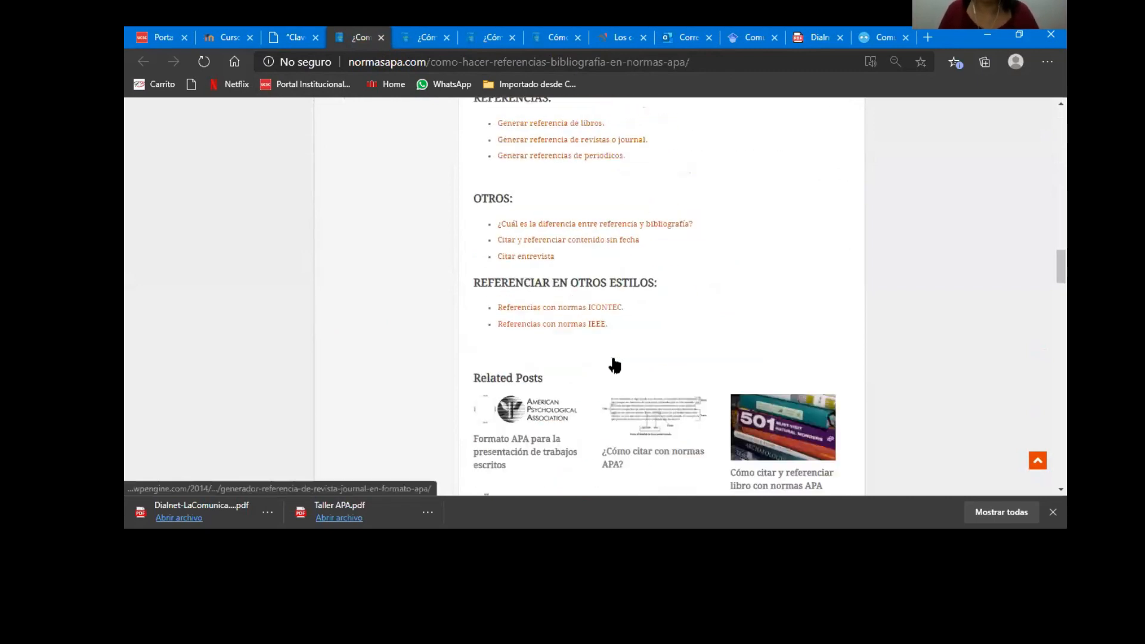
{"action": "scroll", "coordinate": [653, 338], "scroll_direction": "up", "scroll_amount": 8}
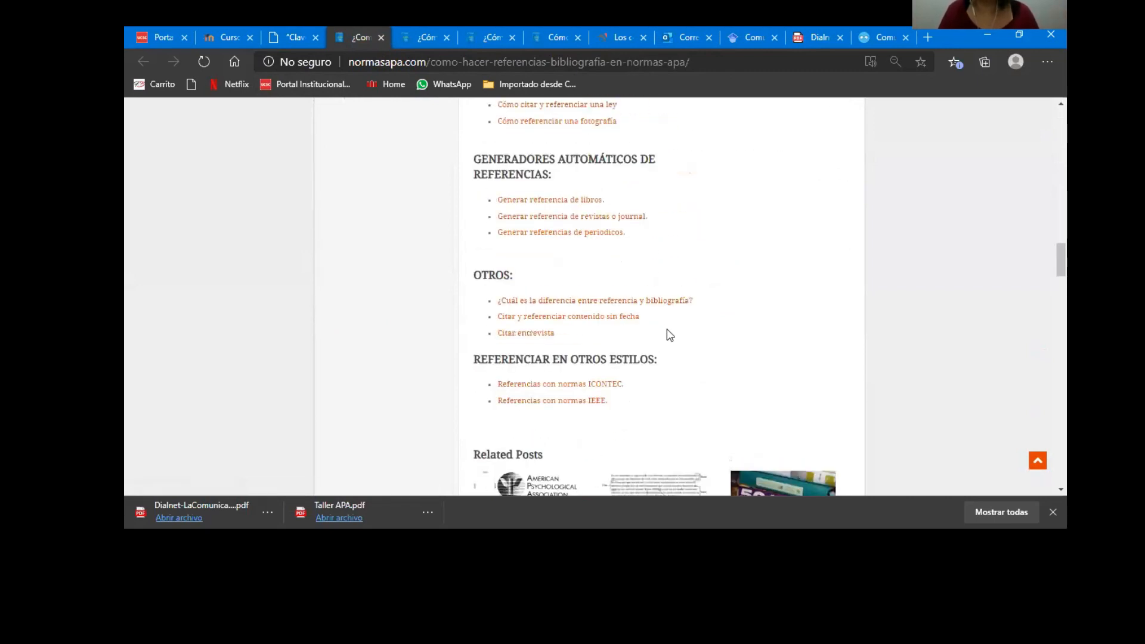
{"action": "scroll", "coordinate": [676, 340], "scroll_direction": "up", "scroll_amount": 1}
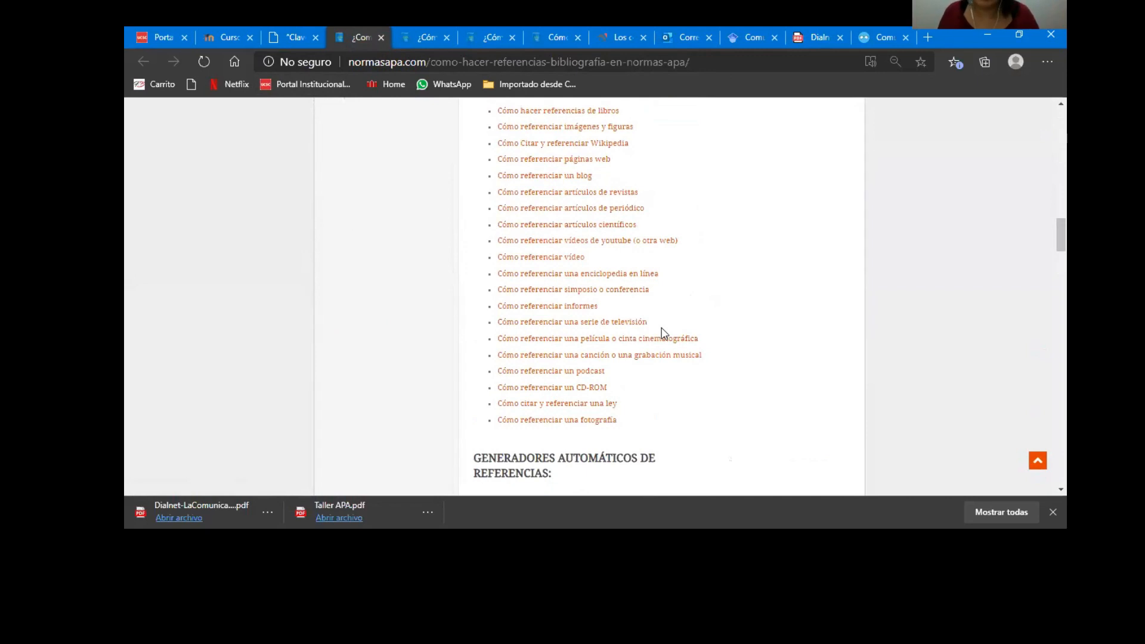
{"action": "scroll", "coordinate": [720, 371], "scroll_direction": "down", "scroll_amount": 4}
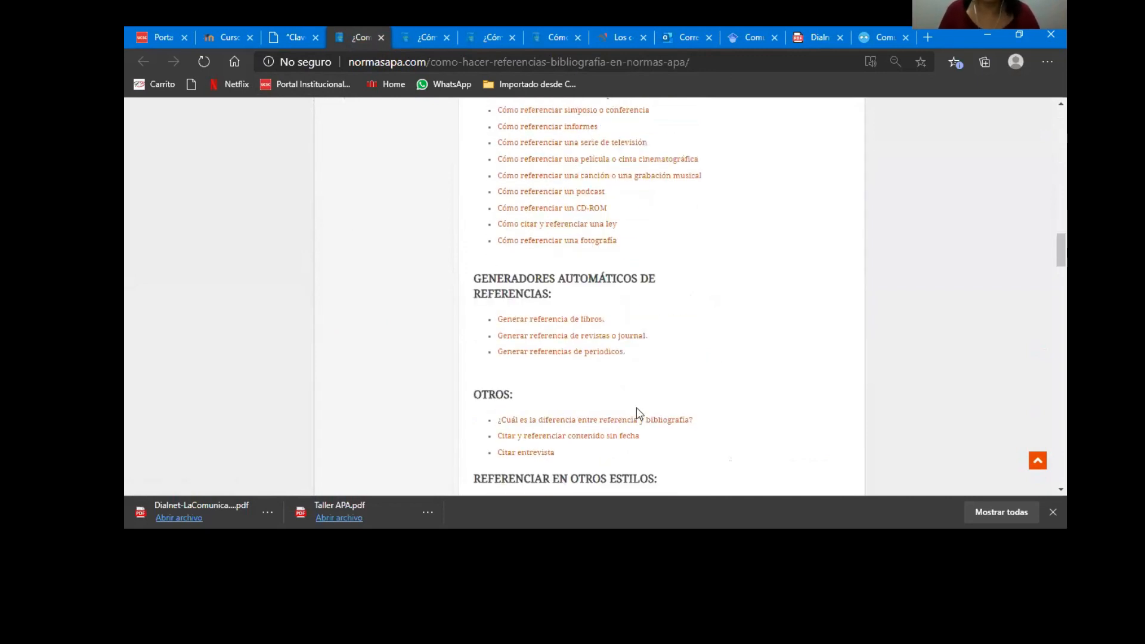
{"action": "scroll", "coordinate": [629, 403], "scroll_direction": "down", "scroll_amount": 1}
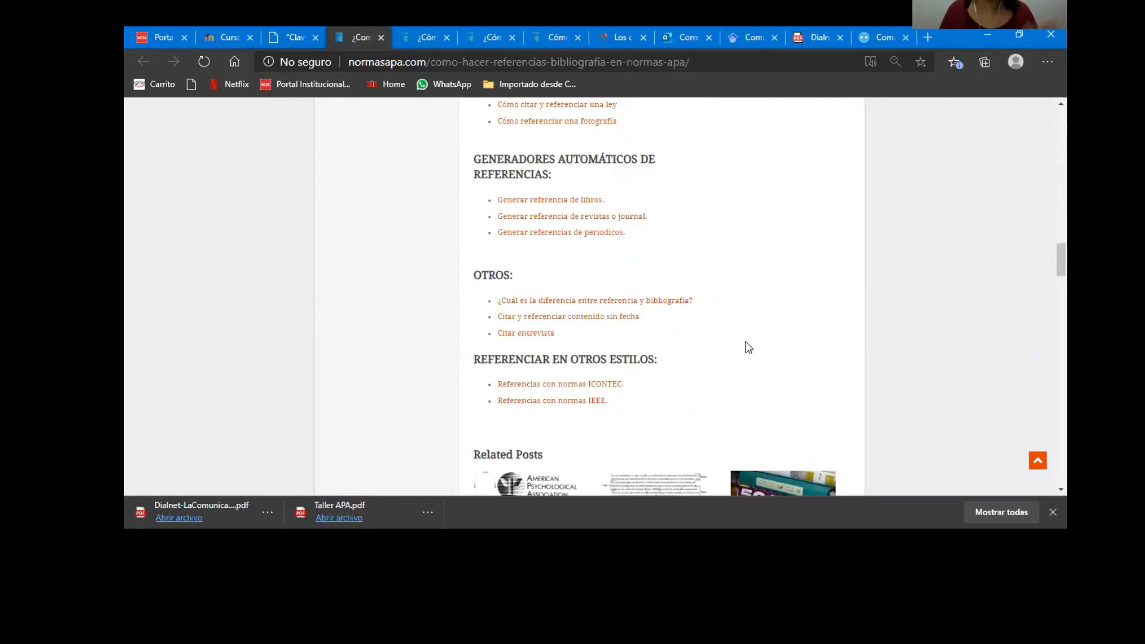
Step: Return to the Taller APA.pdf slides and open the Bibliografía slide's Normasapa.pdf link in a new tab
{"action": "left_click", "coordinate": [291, 31]}
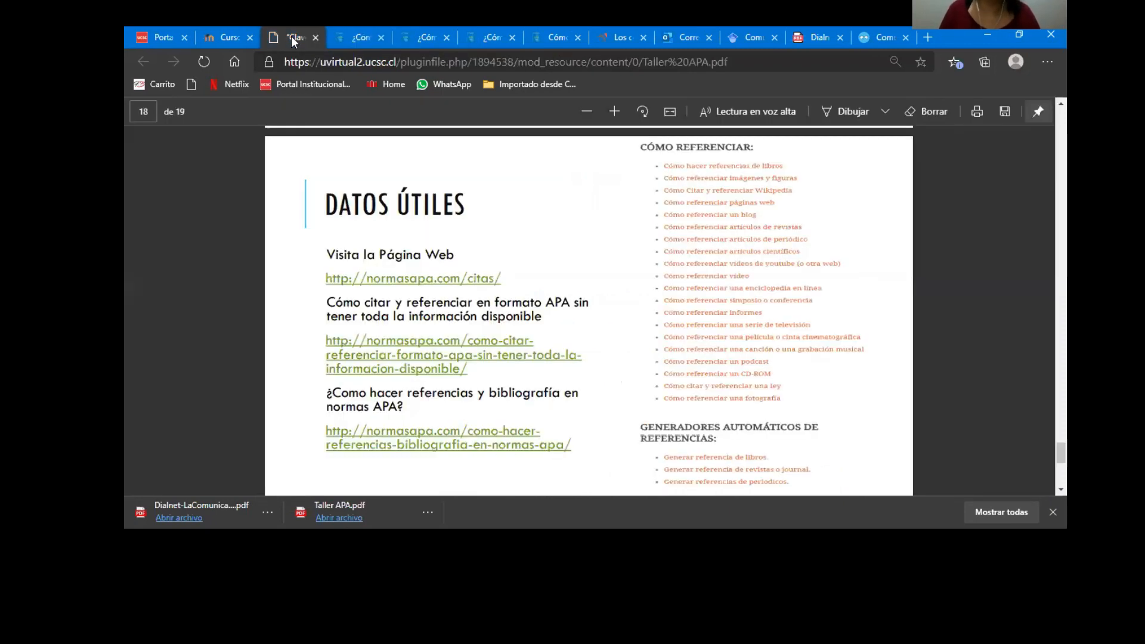
{"action": "scroll", "coordinate": [722, 388], "scroll_direction": "down", "scroll_amount": 5}
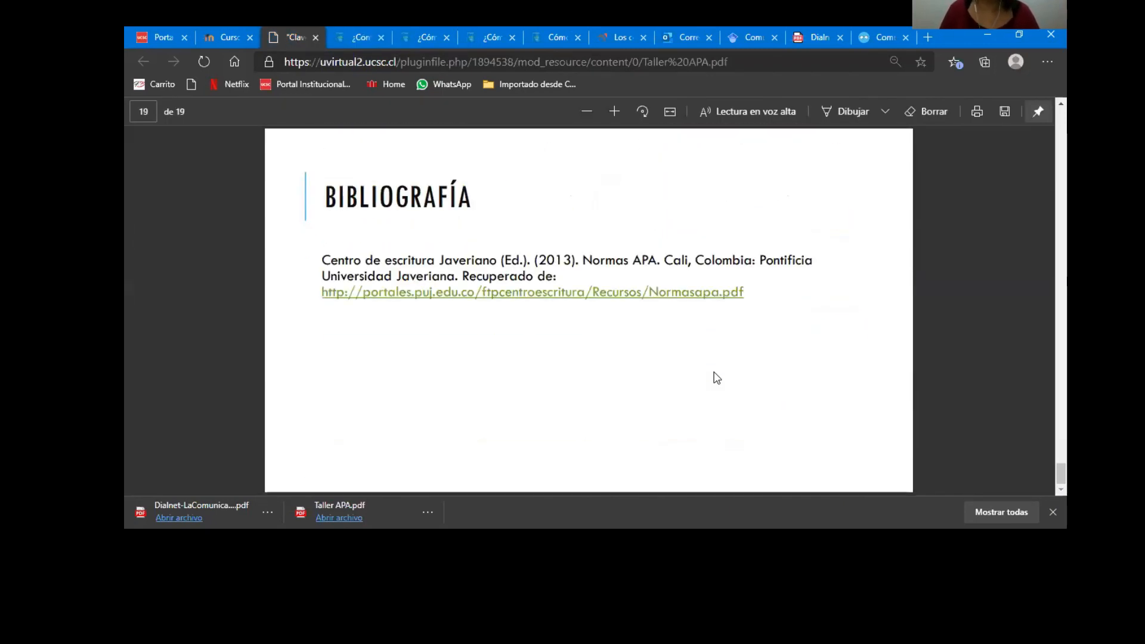
{"action": "scroll", "coordinate": [710, 380], "scroll_direction": "up", "scroll_amount": 6}
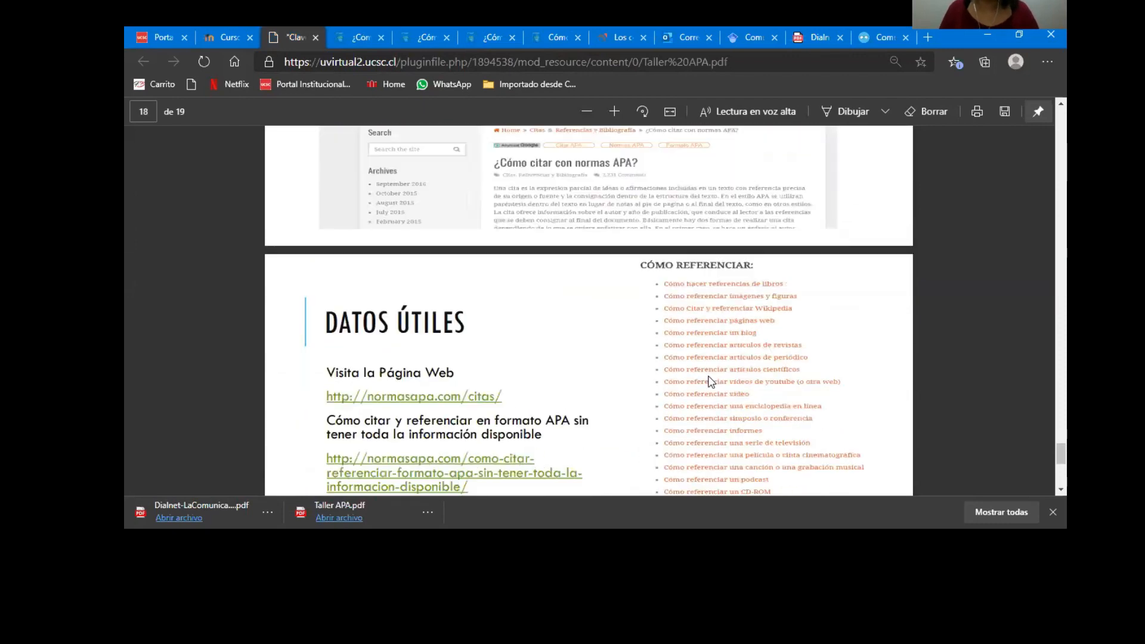
{"action": "scroll", "coordinate": [686, 372], "scroll_direction": "down", "scroll_amount": 6}
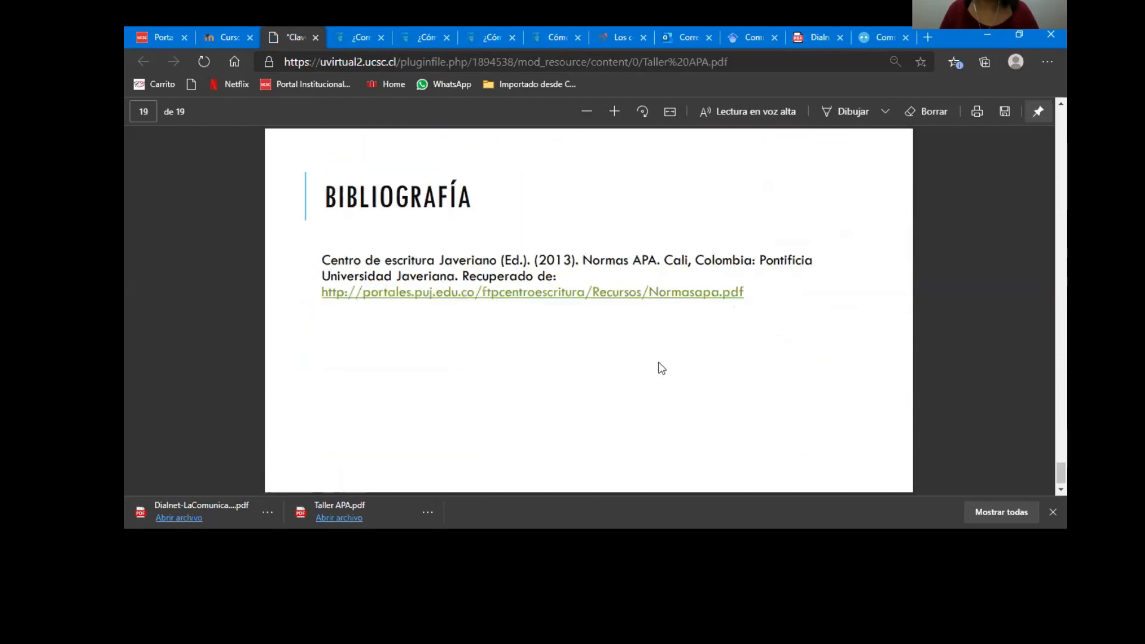
{"action": "right_click", "coordinate": [526, 296]}
{"action": "left_click", "coordinate": [559, 309]}
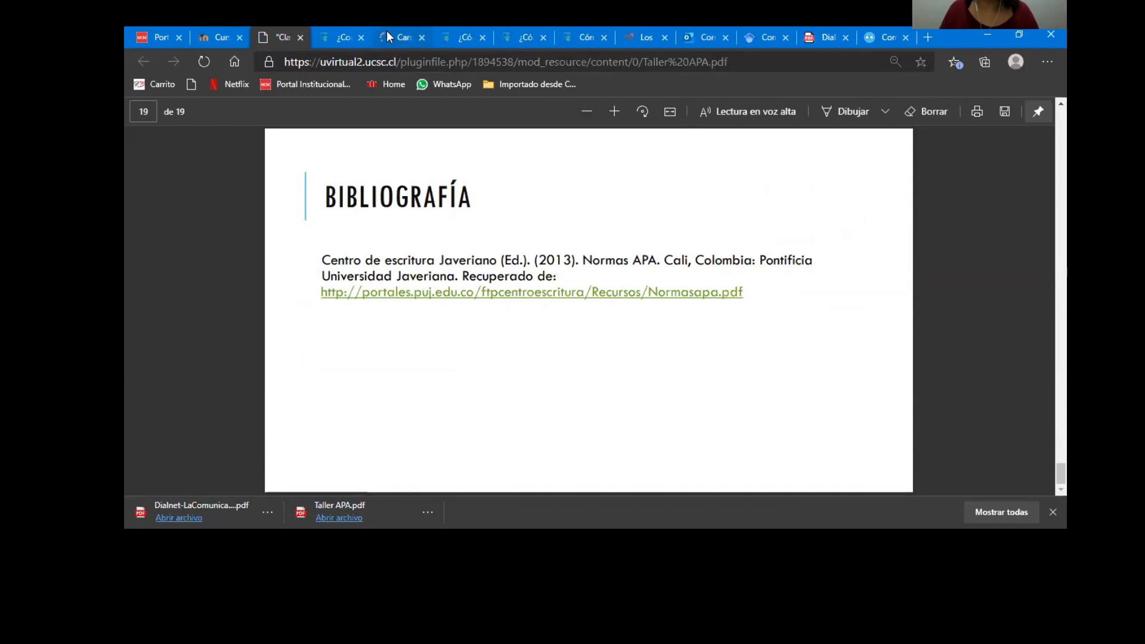